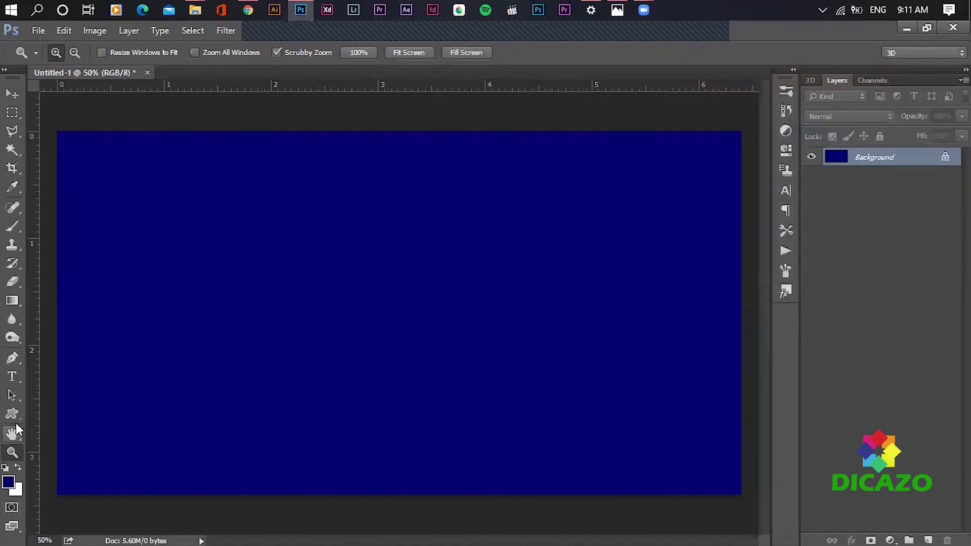
Draw a hill about 1952 px wide across the bottom of the canvas with the Pen tool in Shape mode, with a gently curved crest.
click(11, 360)
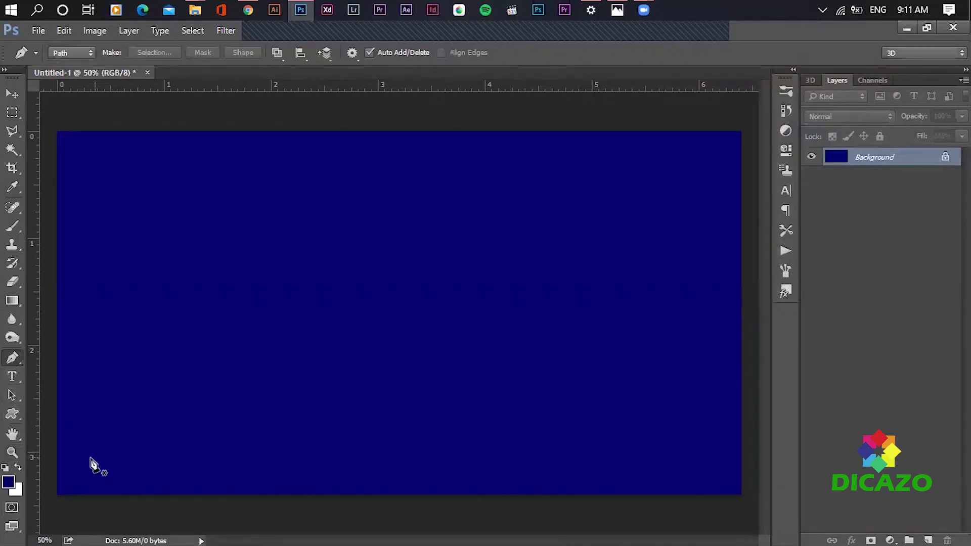
click(73, 53)
click(70, 62)
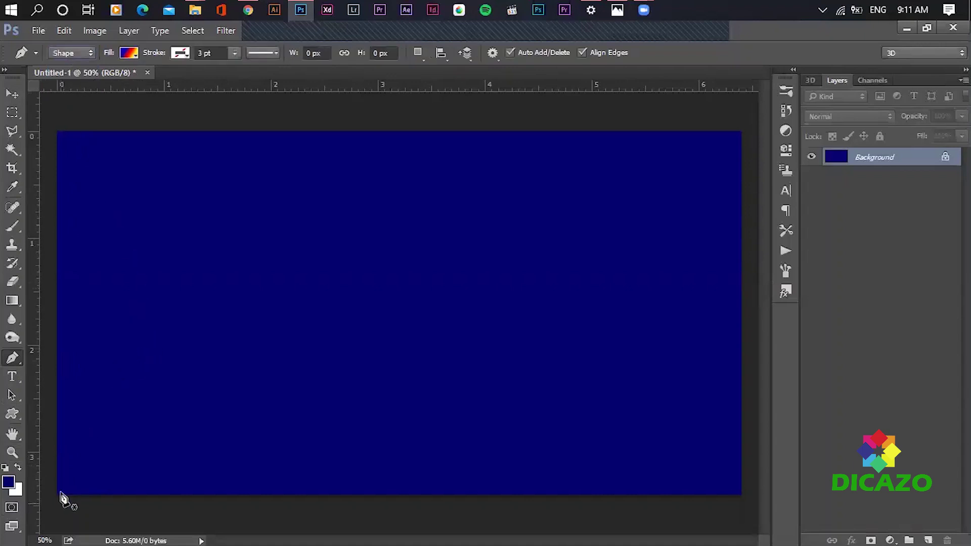
click(52, 459)
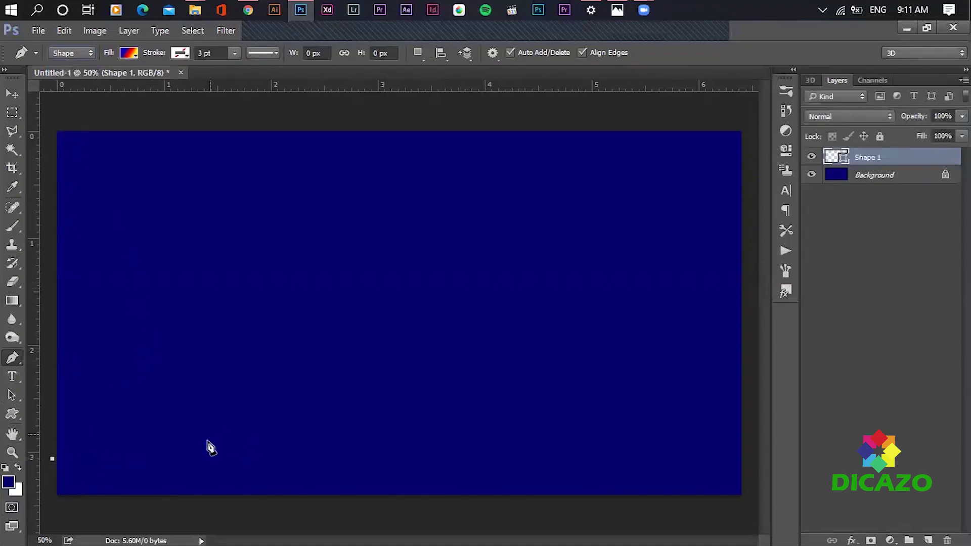
drag(221, 423, 283, 401)
drag(422, 389, 481, 392)
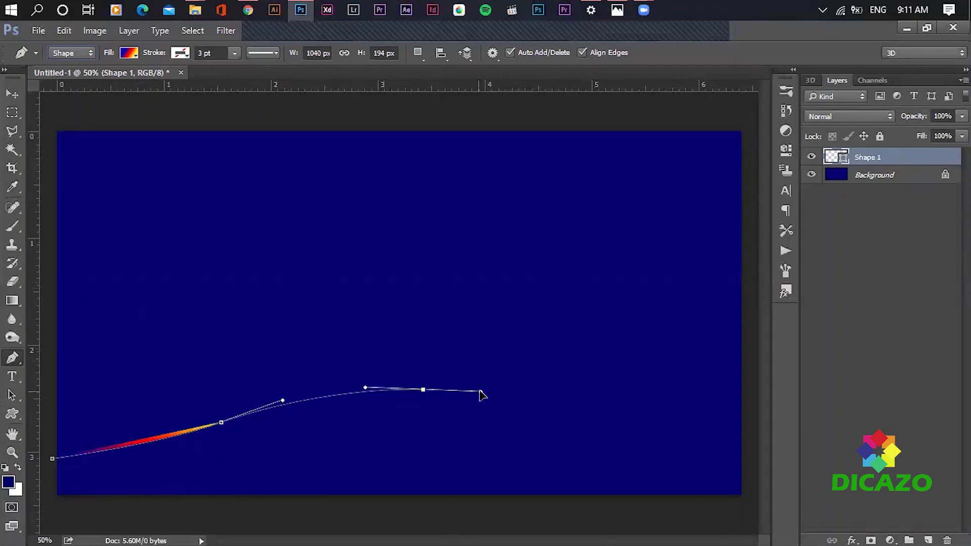
drag(628, 434, 675, 437)
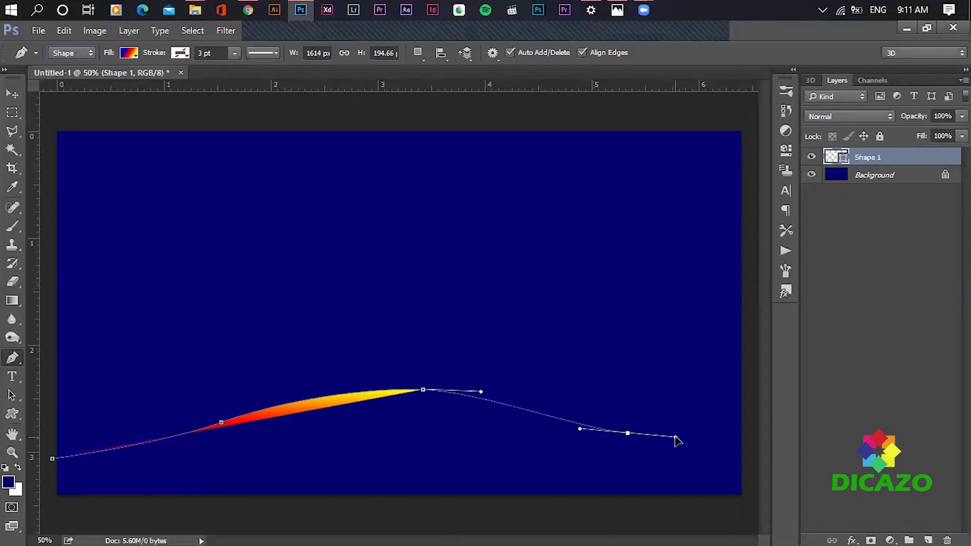
click(748, 454)
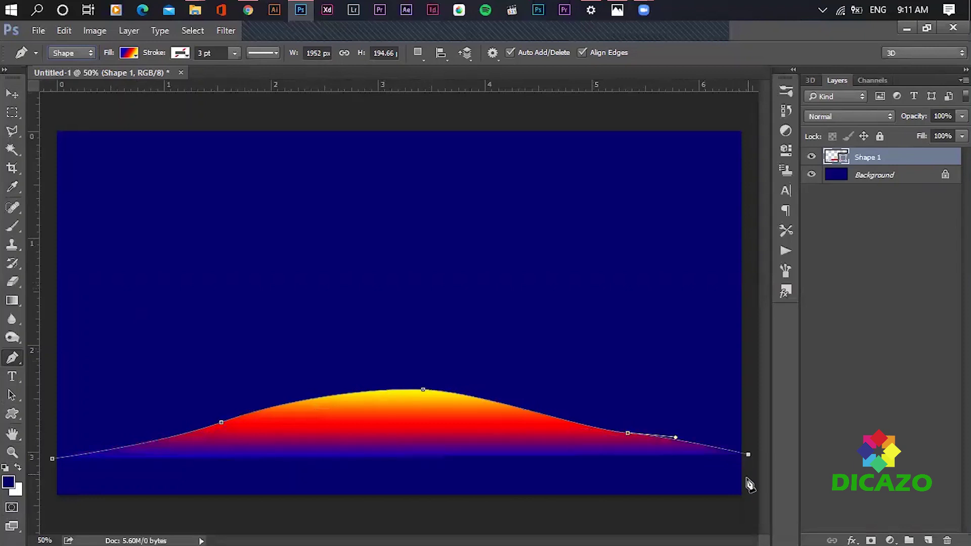
click(746, 501)
click(50, 512)
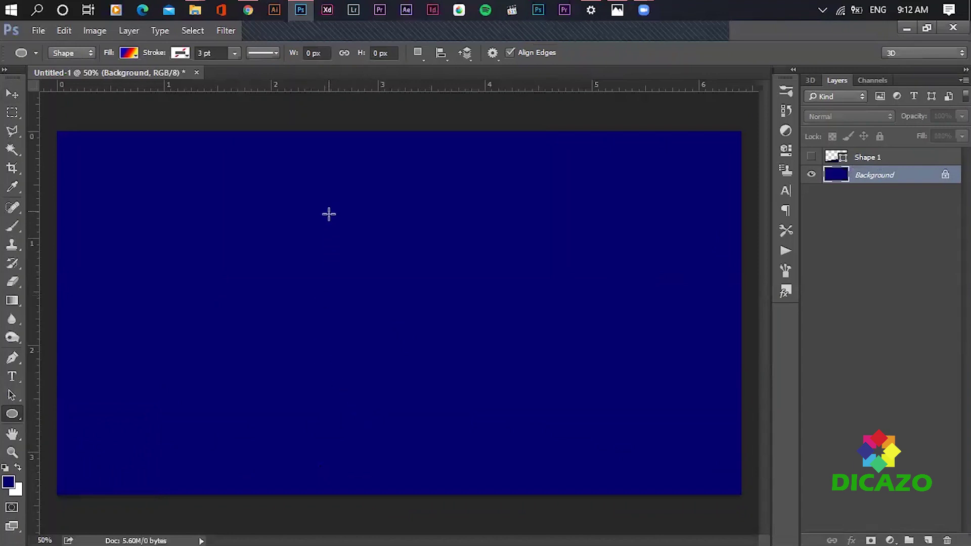
Draw a circle about 476 px in diameter near the top of the canvas and fill it with solid white.
drag(329, 214, 473, 292)
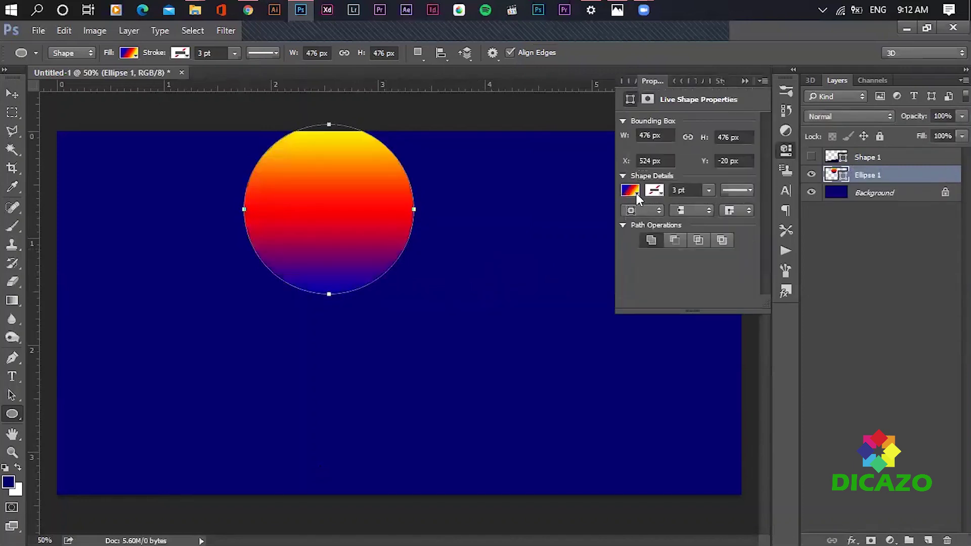
click(654, 191)
click(666, 219)
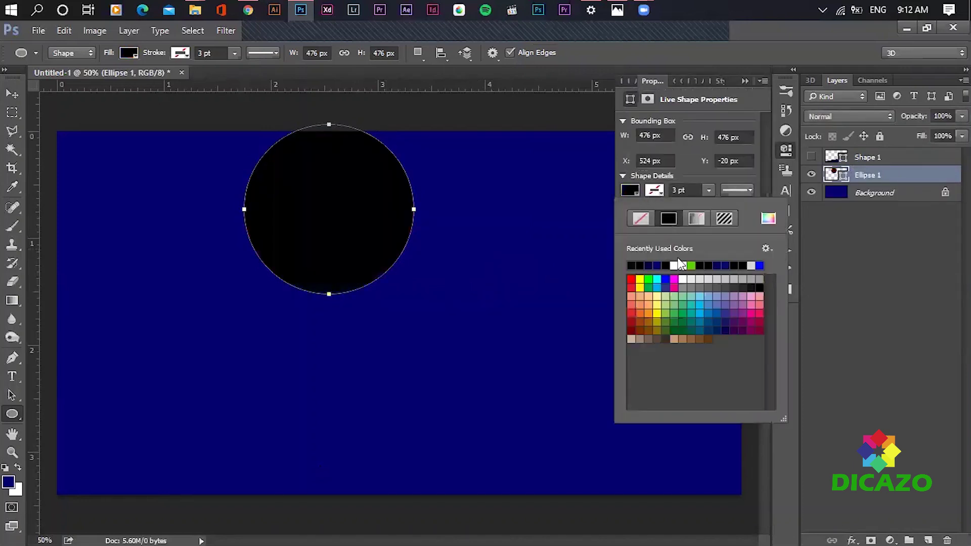
click(683, 279)
click(747, 81)
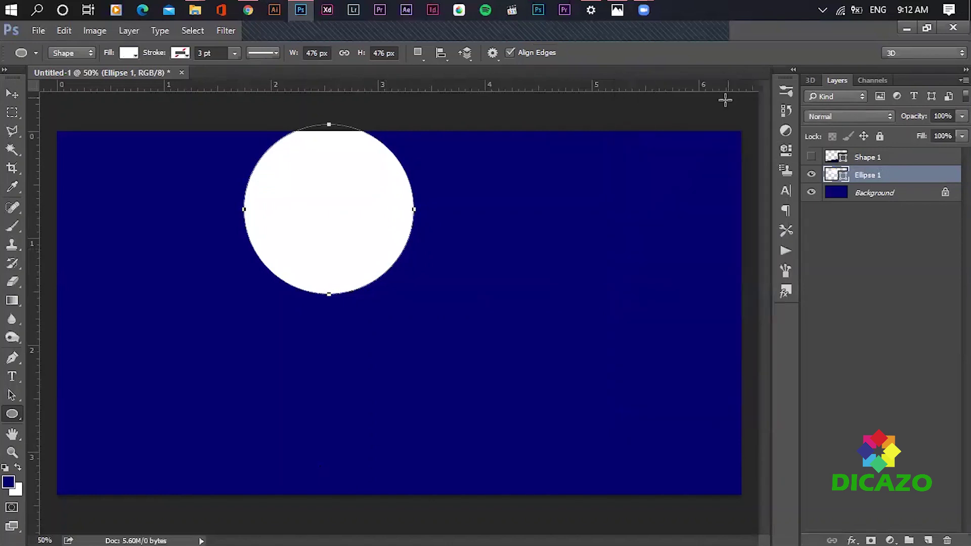
Place a vertical and a horizontal guide through the canvas centre and move the white circle onto their intersection.
click(14, 94)
drag(347, 191, 404, 298)
shift+click(881, 195)
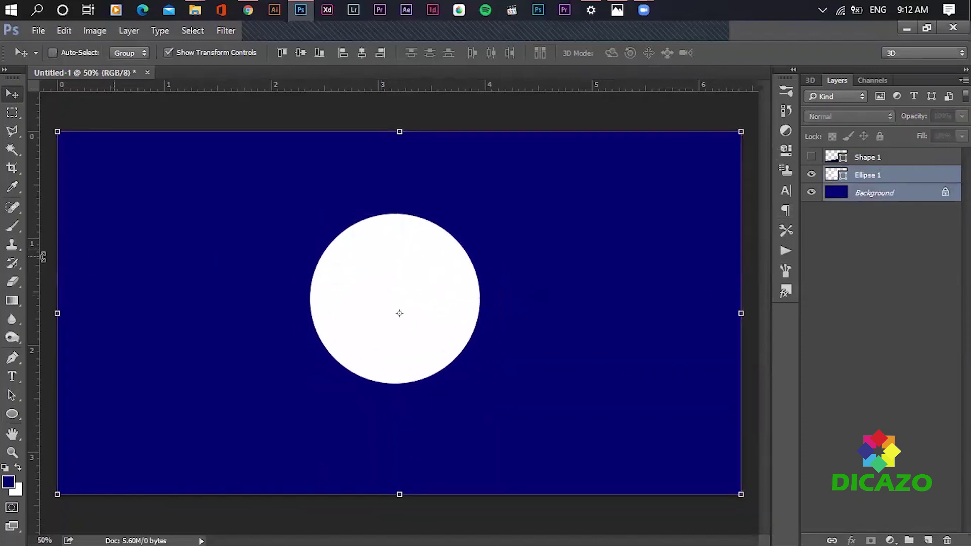
drag(26, 274, 404, 141)
drag(541, 95, 723, 313)
click(879, 176)
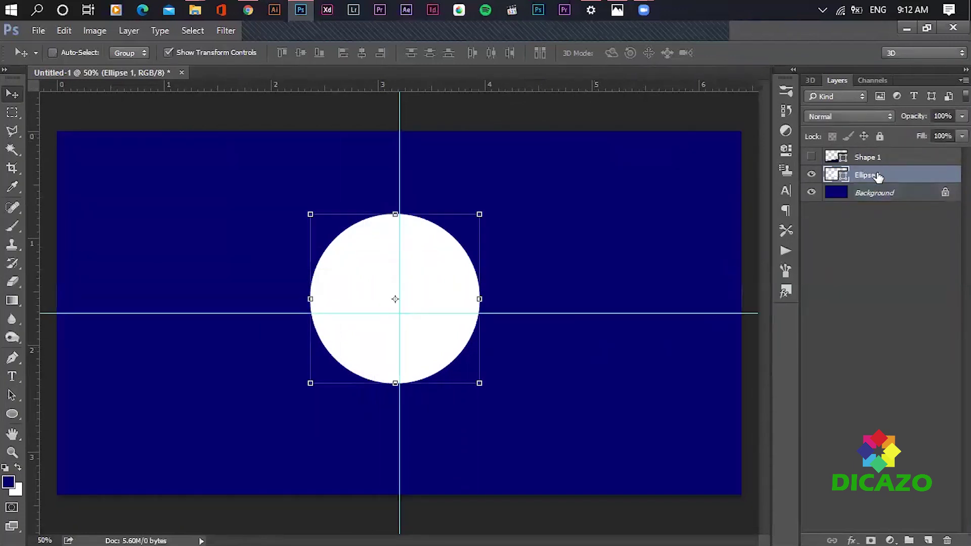
drag(424, 287, 445, 323)
Lower the white circle along the vertical guide so the hill overlaps its lower edge, checking with Shape 1 shown and hiding it again.
click(812, 158)
click(811, 157)
drag(434, 343, 435, 361)
click(811, 158)
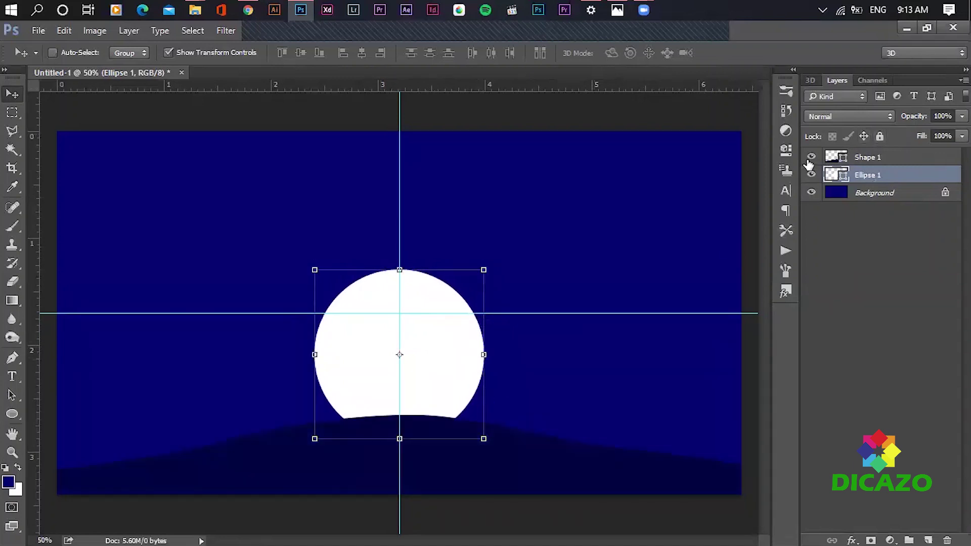
click(811, 157)
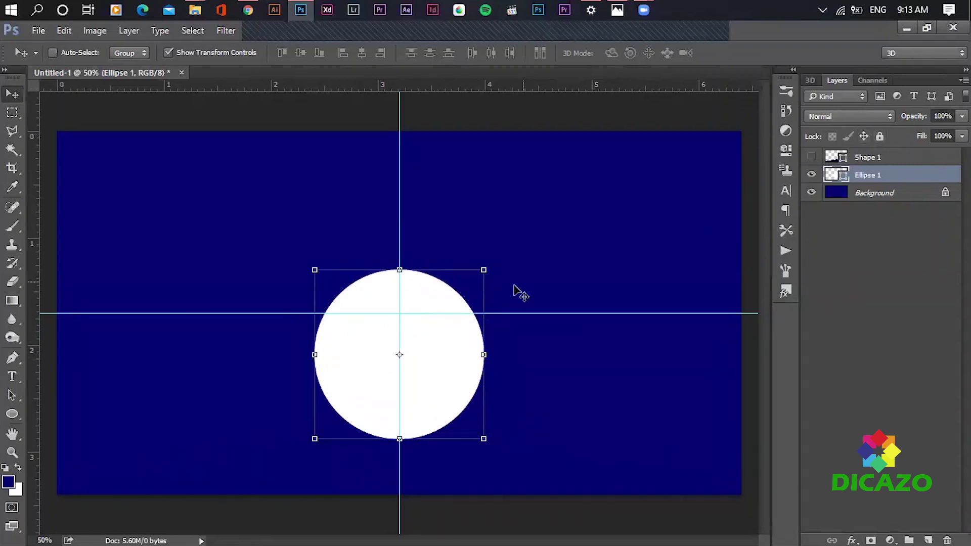
Place a copy of the circle behind it at 38% opacity and enlarge it about its centre to about 1.967 in.
drag(919, 117, 915, 119)
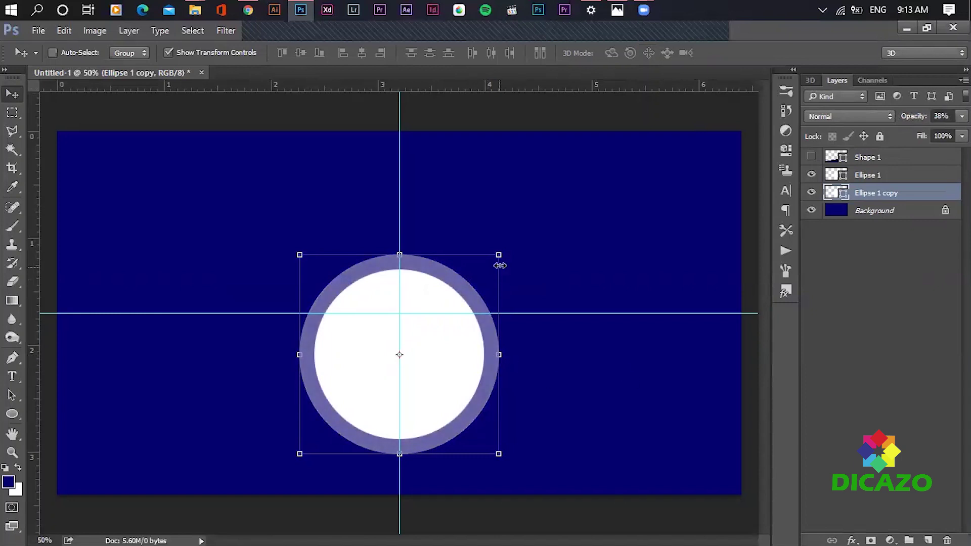
drag(500, 257, 504, 253)
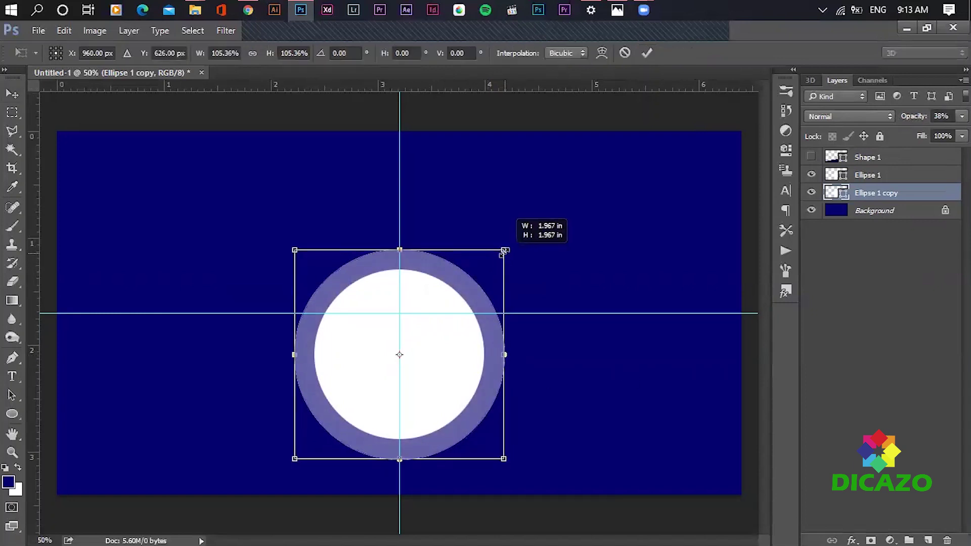
click(647, 52)
Duplicate the translucent Ellipse 1 copy layer within the same document.
right_click(882, 181)
click(910, 193)
right_click(909, 194)
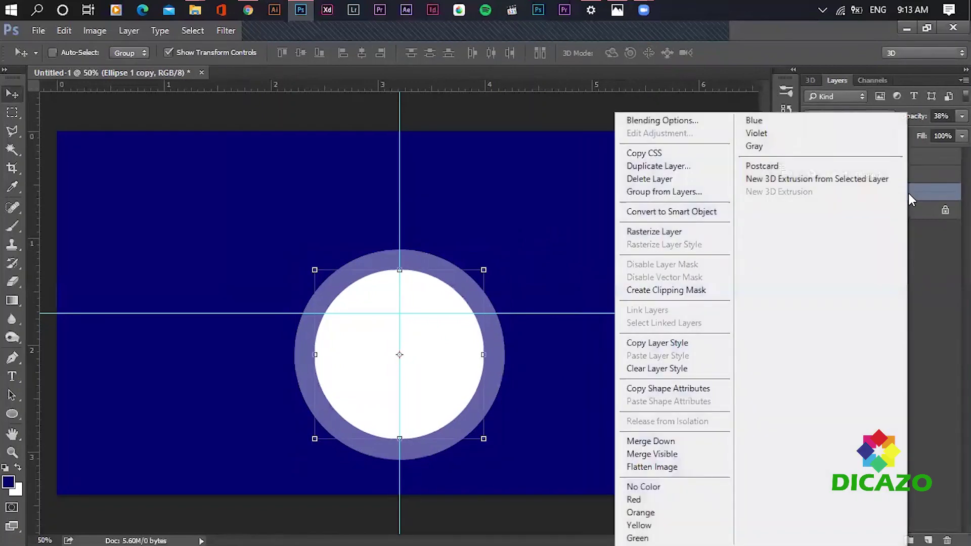
click(657, 166)
click(605, 160)
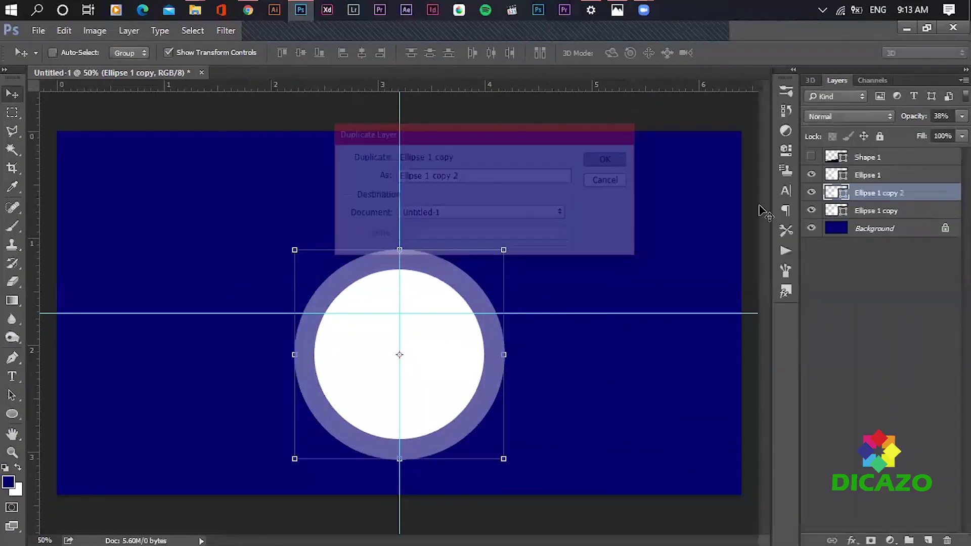
Scale the Ellipse 1 copy layer about its centre to about 118% to form a second glow ring.
click(868, 211)
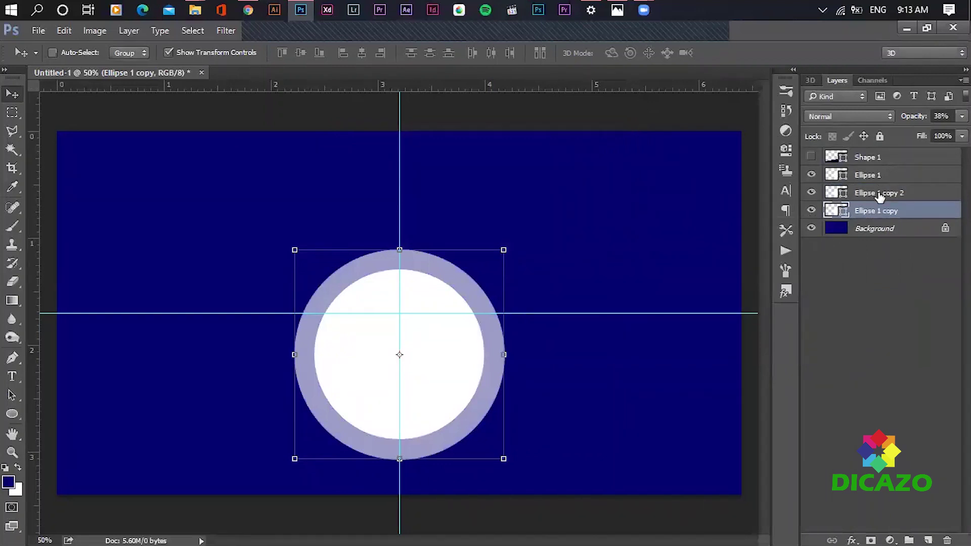
click(880, 196)
click(871, 217)
key(ctrl+t)
drag(508, 242, 519, 219)
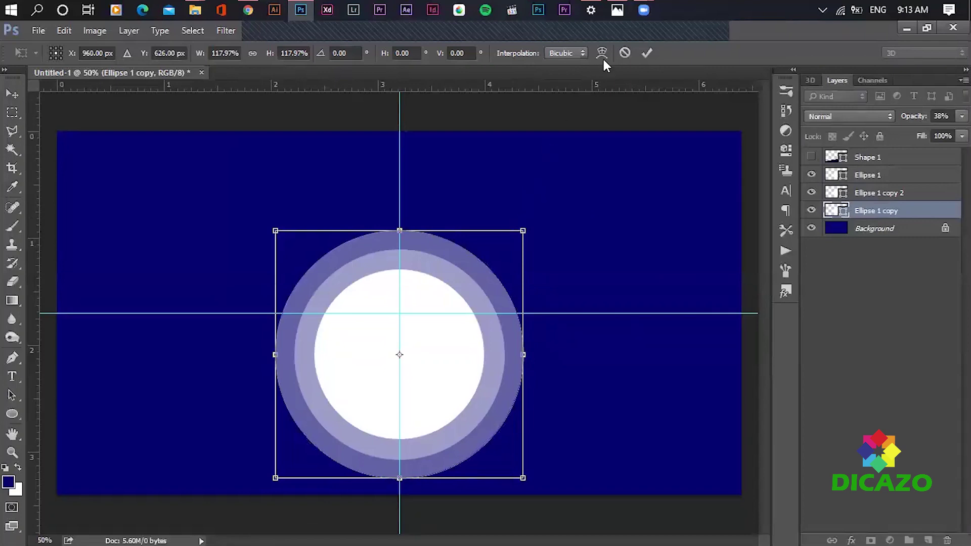
click(648, 55)
Duplicate the Ellipse 1 copy layer and enlarge the lower one about its centre to form a third glow ring.
right_click(867, 213)
click(618, 169)
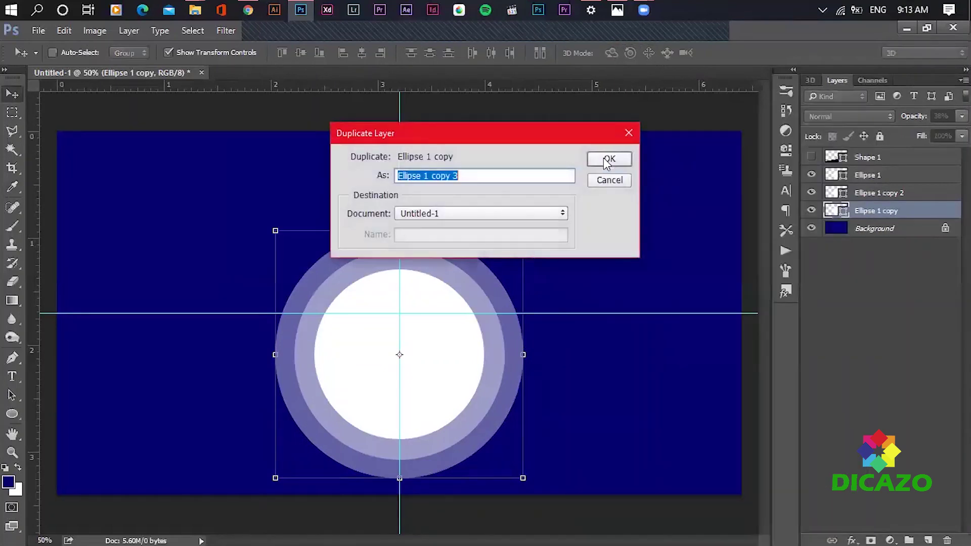
click(609, 160)
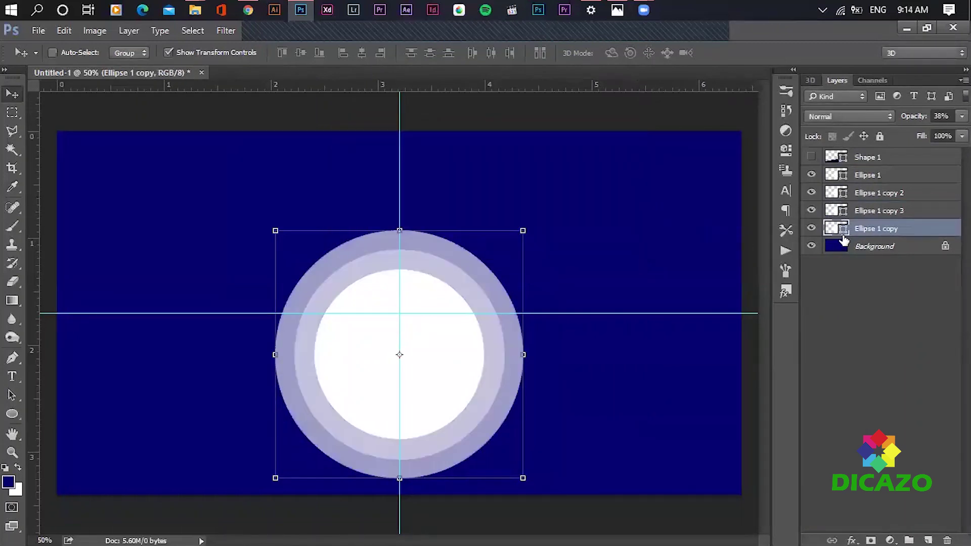
drag(524, 231, 542, 212)
key(Return)
Set the opacity of the three translucent ring layers to 20% and deselect them.
shift+click(883, 193)
drag(919, 123, 909, 123)
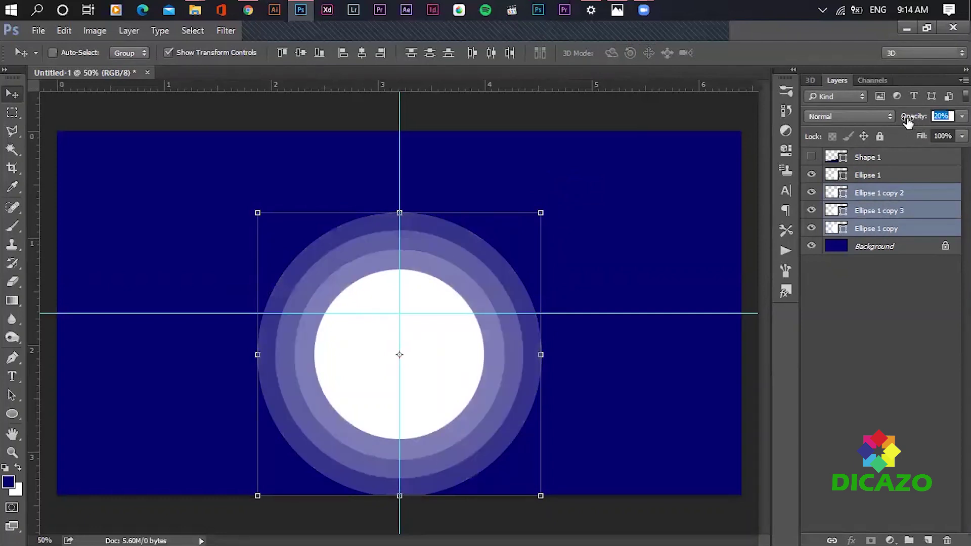
click(901, 346)
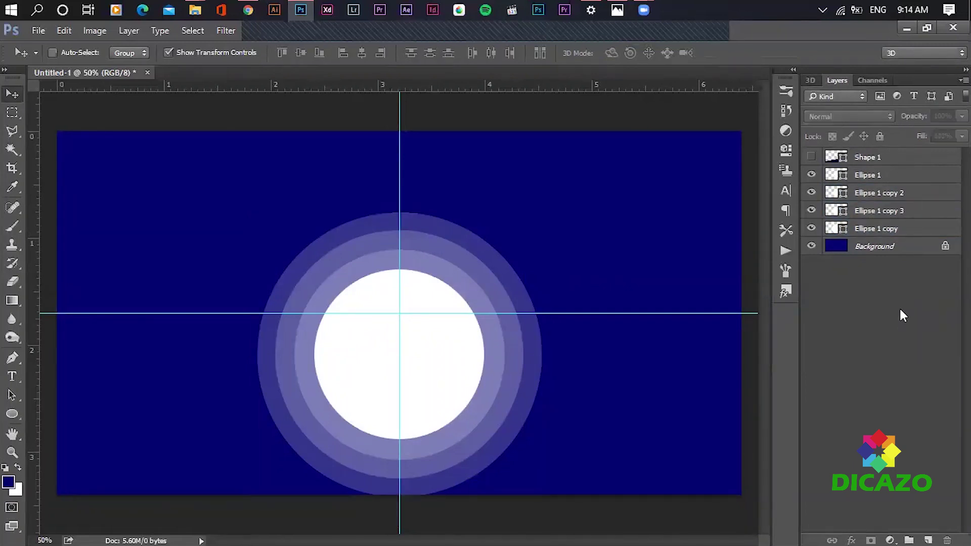
Create a layer group above Ellipse 1 and name it circles.
click(881, 177)
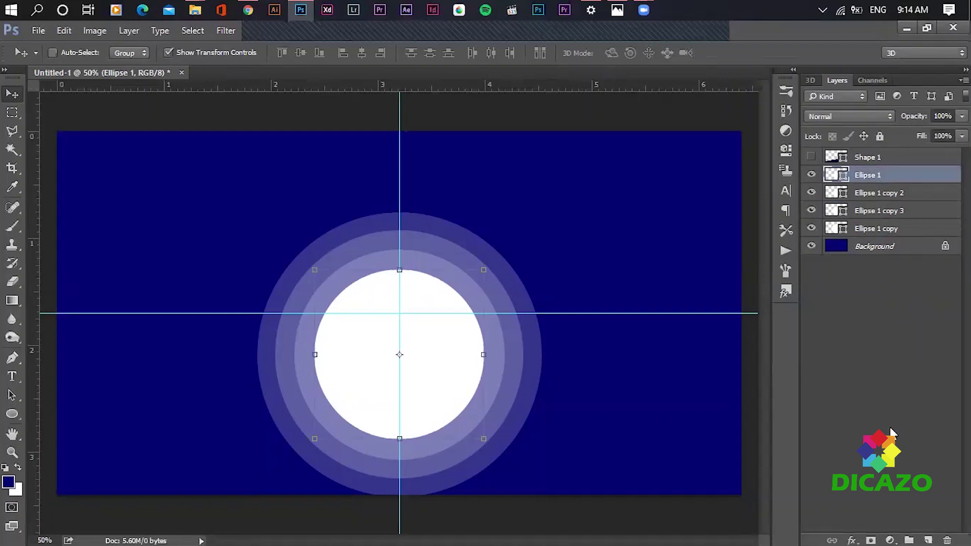
click(910, 539)
double_click(868, 175)
text(circles)
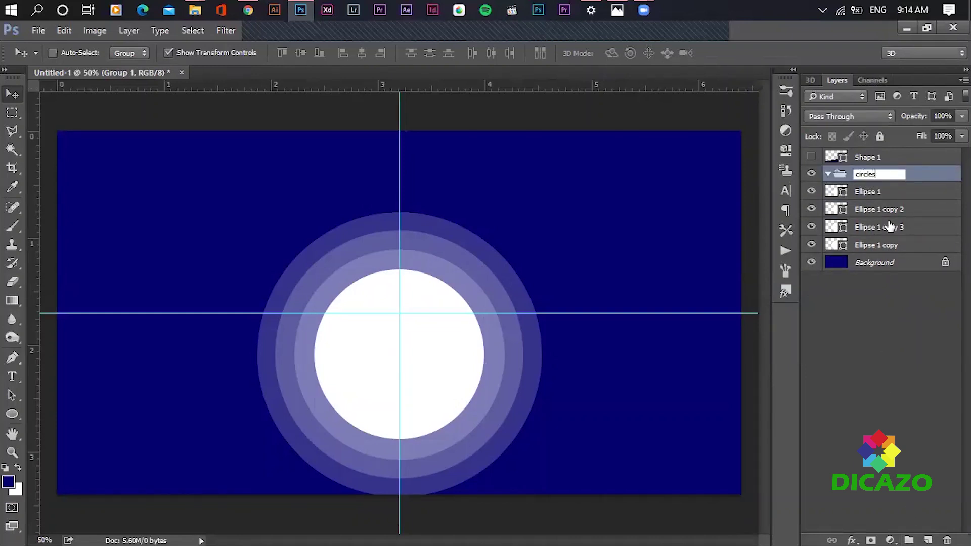
key(Return)
Move Ellipse 1 and its three copies into the circles group, then collapse and hide the group.
click(895, 196)
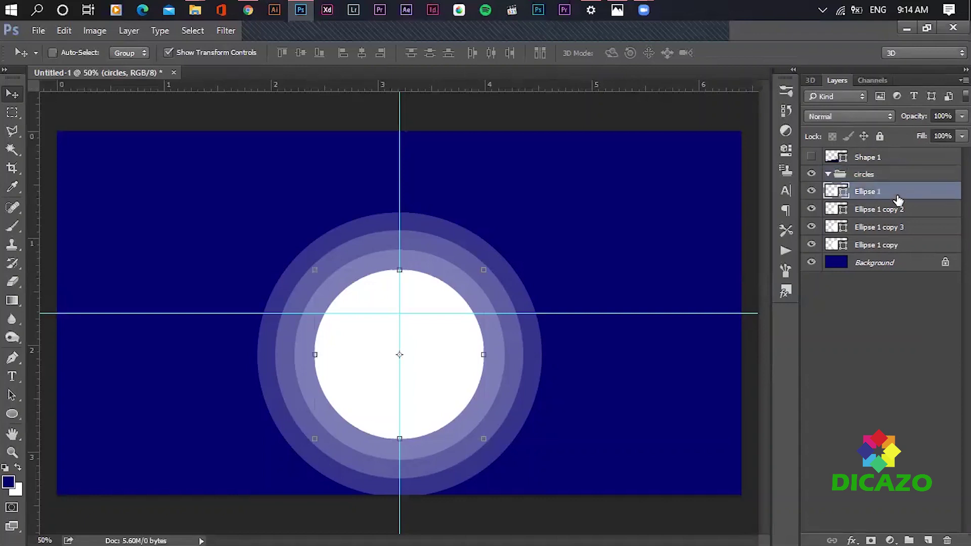
shift+click(900, 244)
drag(893, 208, 880, 188)
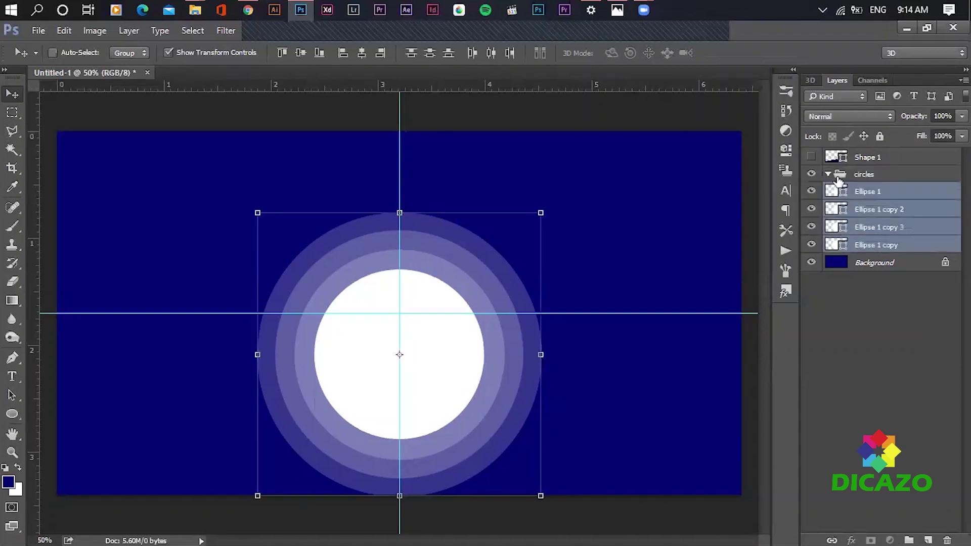
click(828, 174)
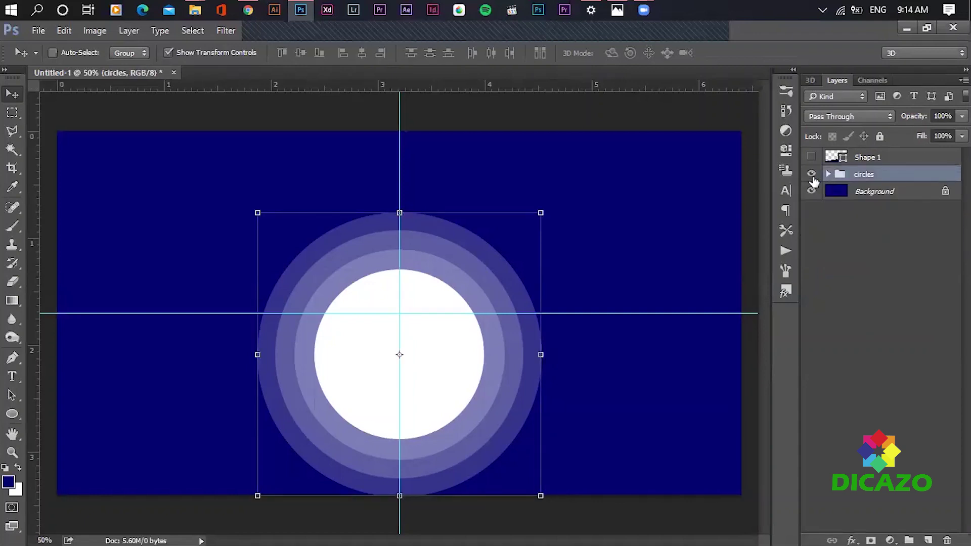
click(812, 174)
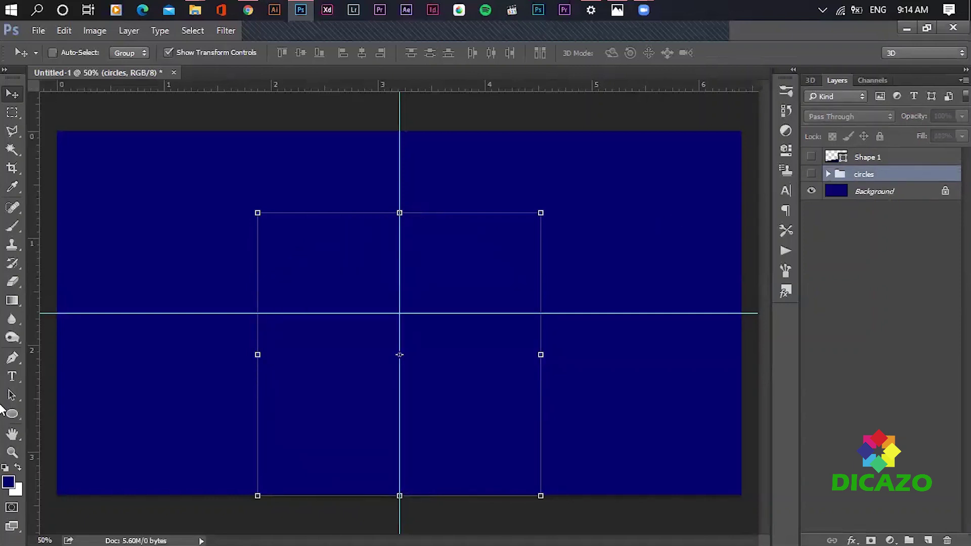
With the Pen tool, draw a scalloped path of six rounded cloud bumps from near the canvas's left side to just past its right edge.
click(11, 357)
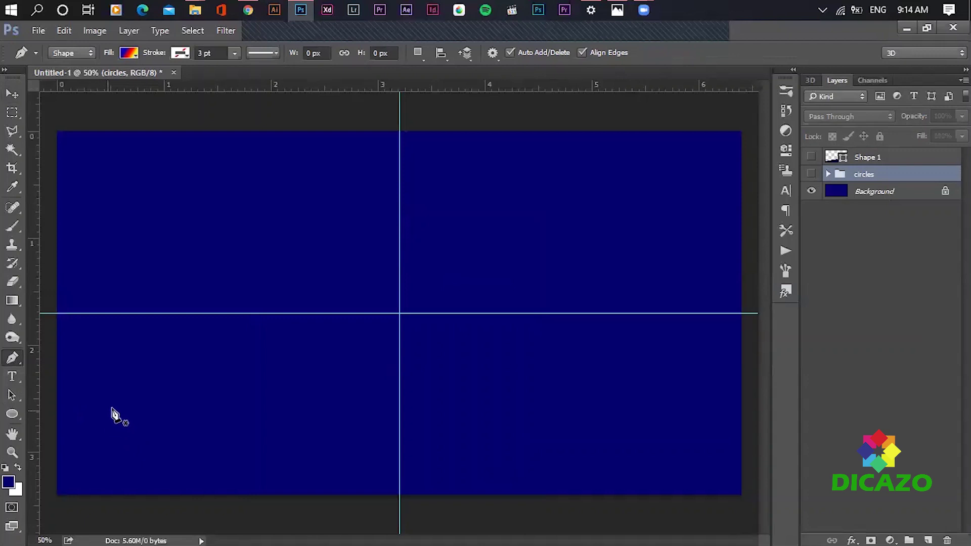
click(101, 374)
drag(167, 329, 208, 332)
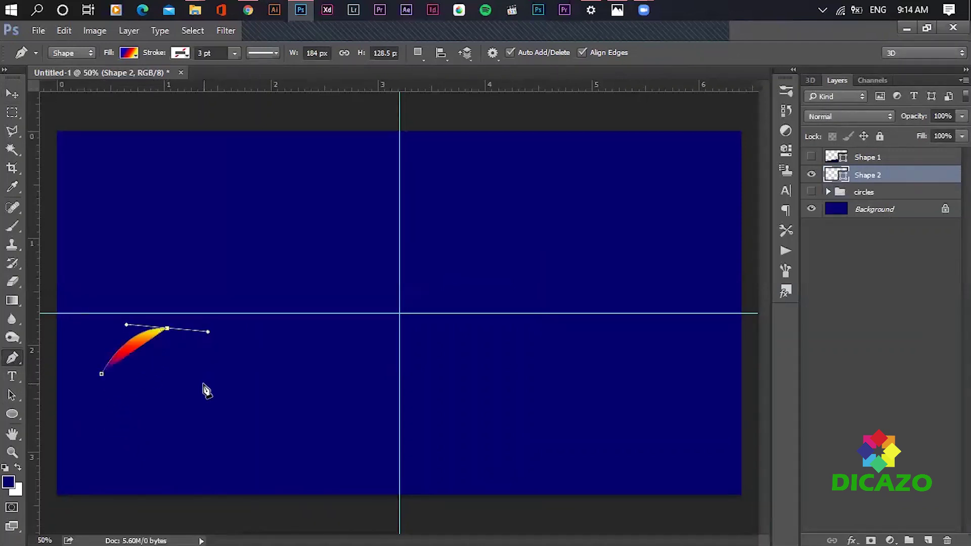
click(203, 383)
drag(275, 357, 316, 364)
click(317, 397)
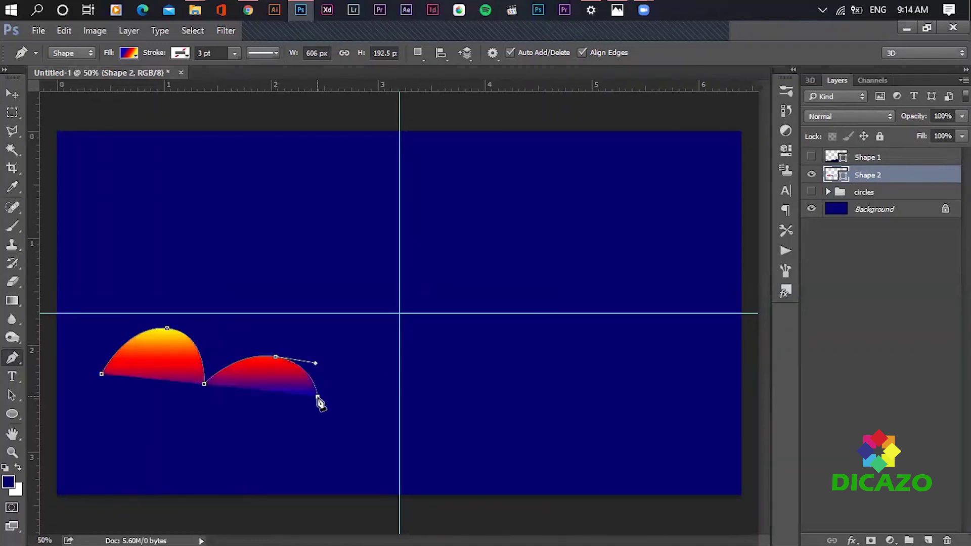
drag(370, 350, 418, 342)
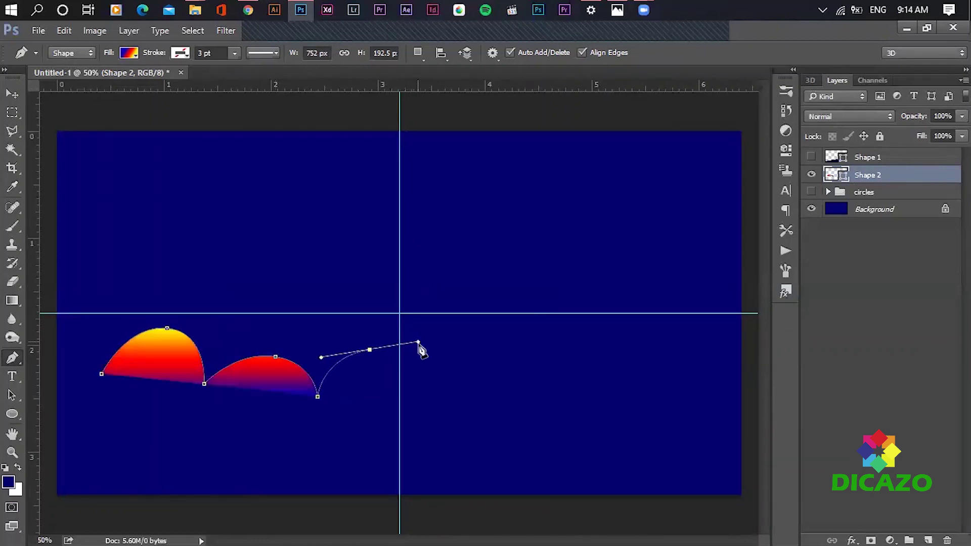
click(428, 398)
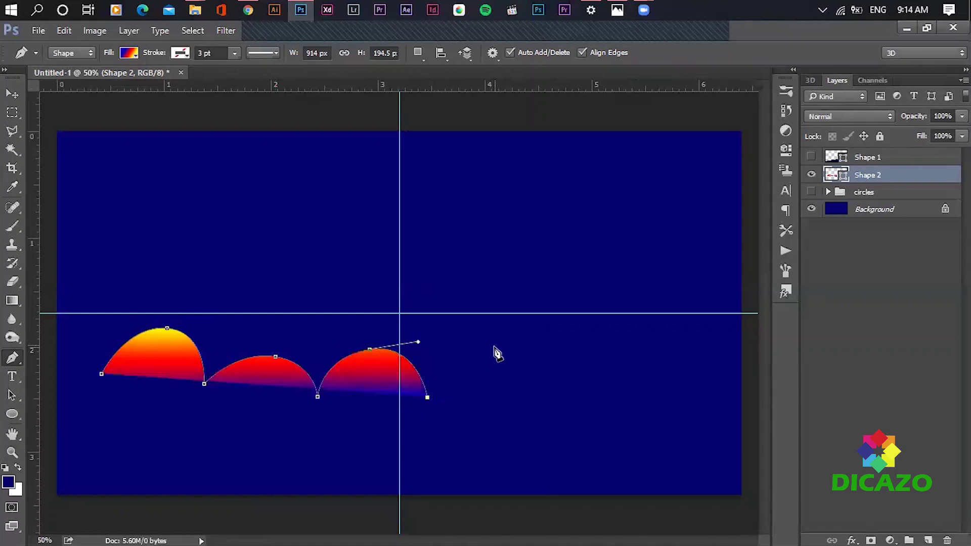
drag(504, 349, 555, 350)
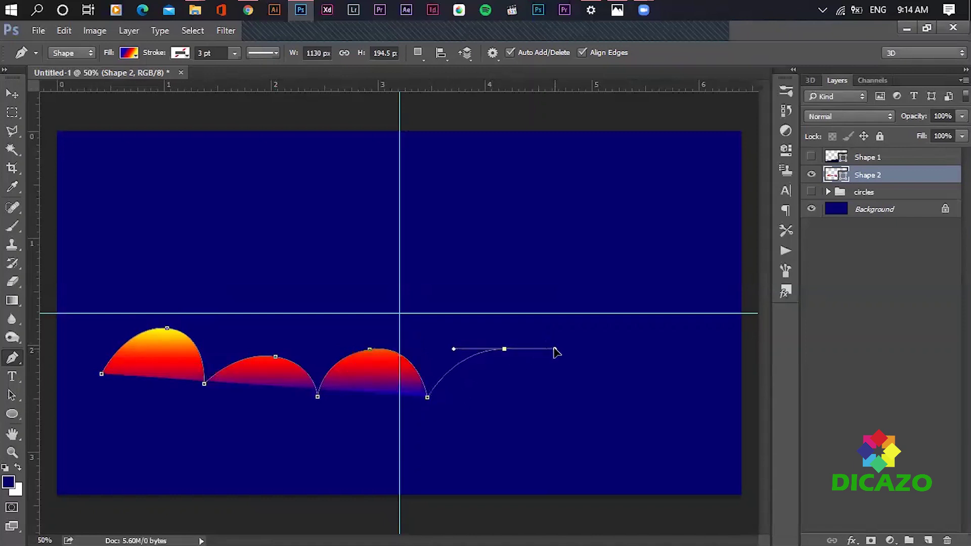
click(552, 399)
drag(616, 354, 652, 351)
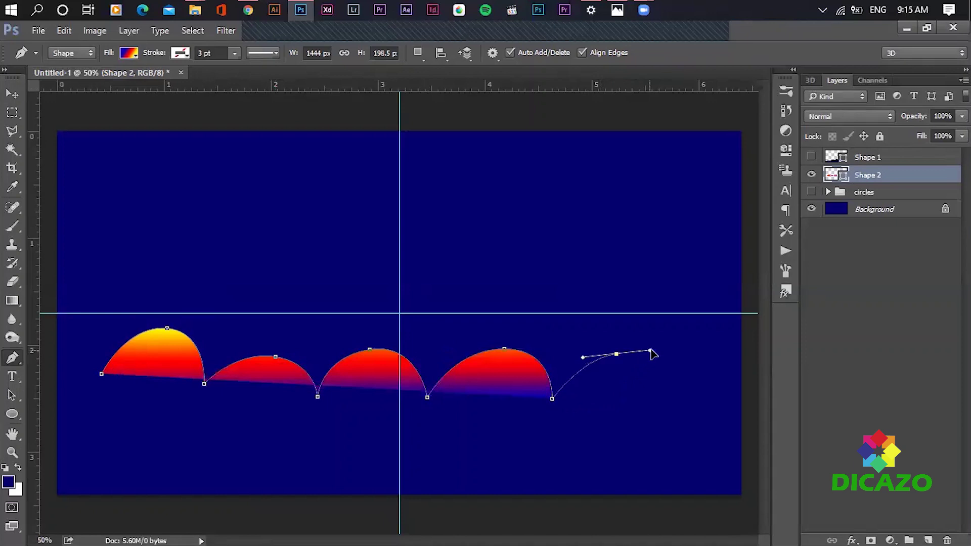
click(662, 396)
drag(721, 339, 768, 336)
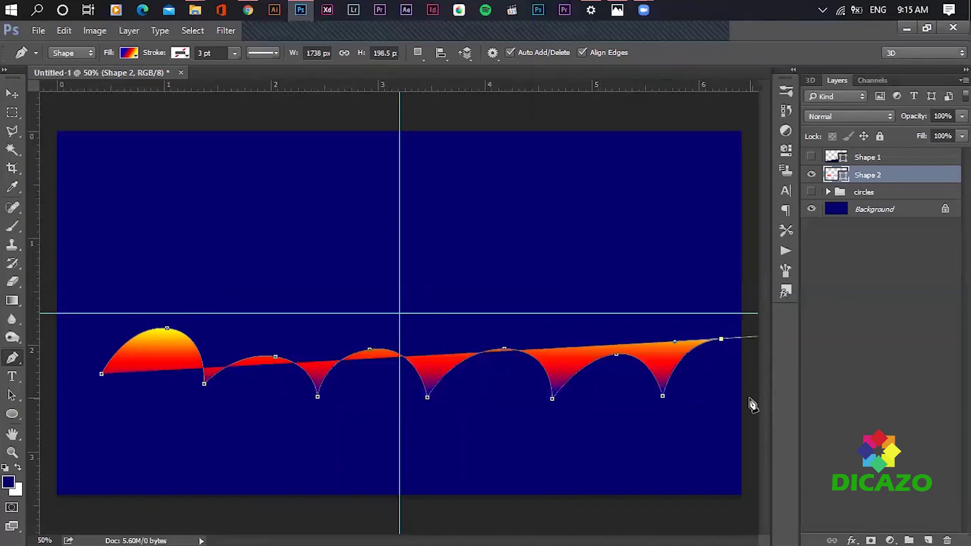
click(751, 400)
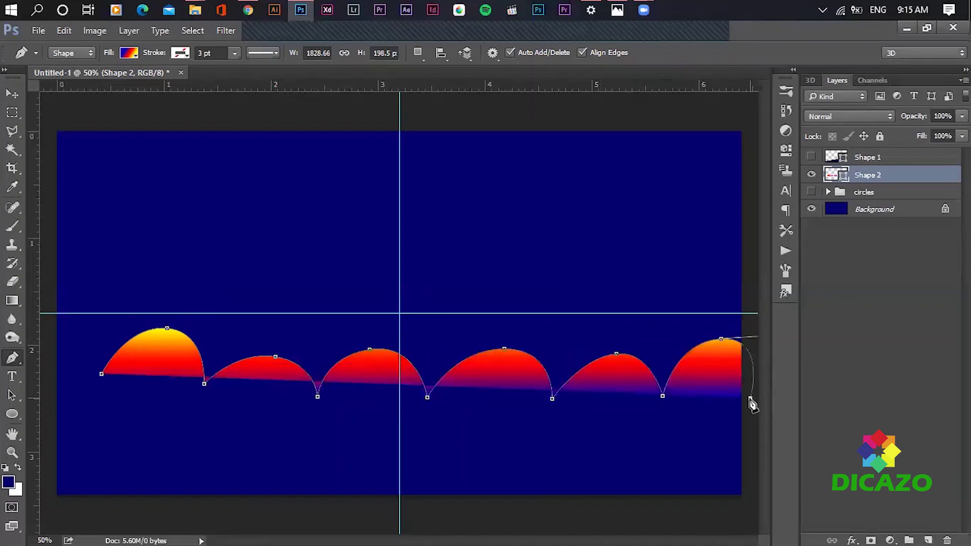
Close the cloud path with a nearly straight base edge running back under the bumps to the starting point.
click(753, 436)
click(108, 444)
click(101, 374)
Change the cloud shape's gradient fill to solid white.
click(128, 53)
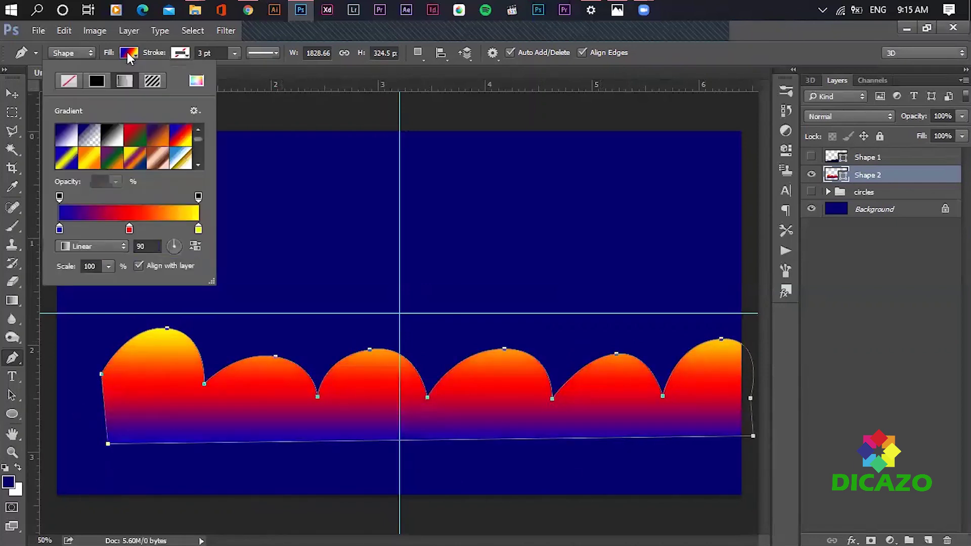
click(96, 81)
click(61, 126)
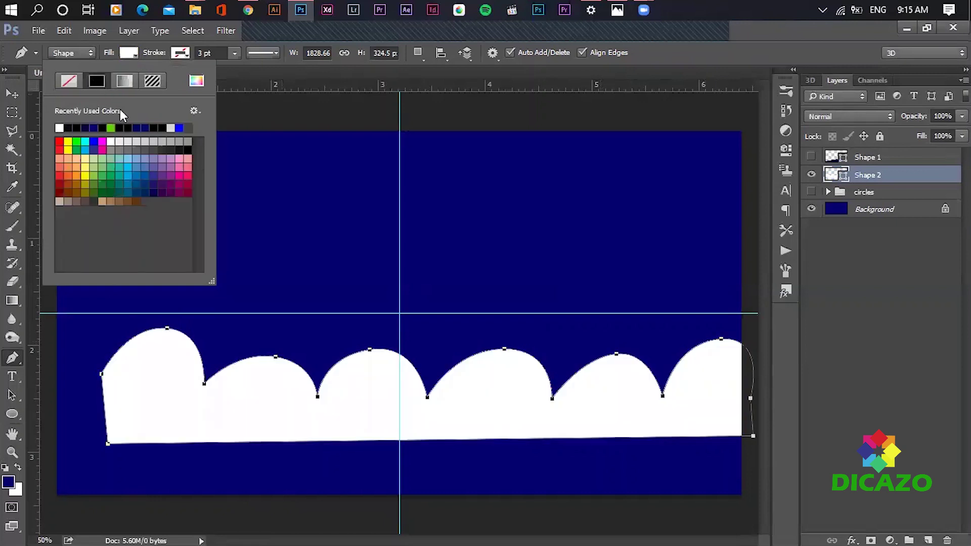
Move the cloud shape about 0.97 in up and 0.26 in left so it sits across the canvas middle.
click(12, 94)
drag(575, 407, 546, 303)
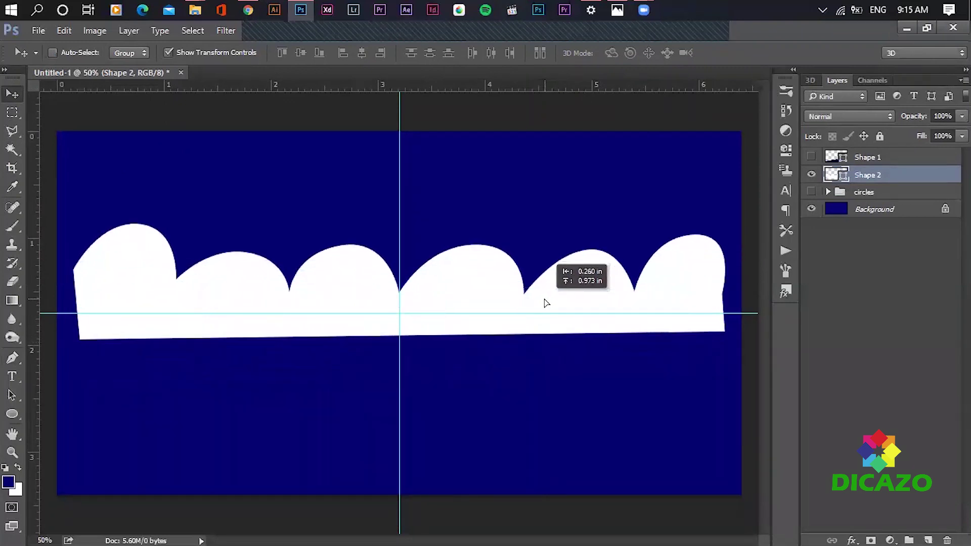
drag(546, 302, 546, 302)
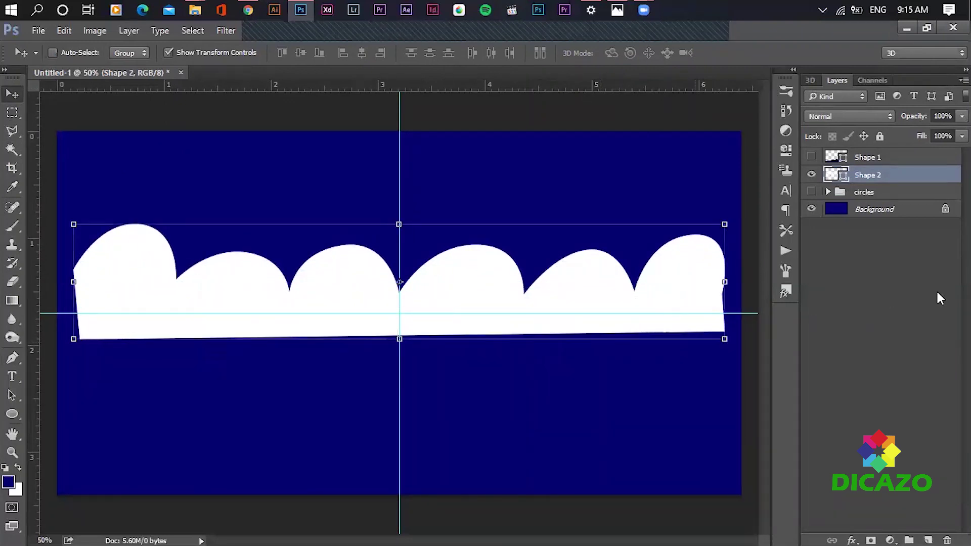
Duplicate the Shape 2 layer with the original hidden, and remove both guides from the canvas.
key(ctrl+j)
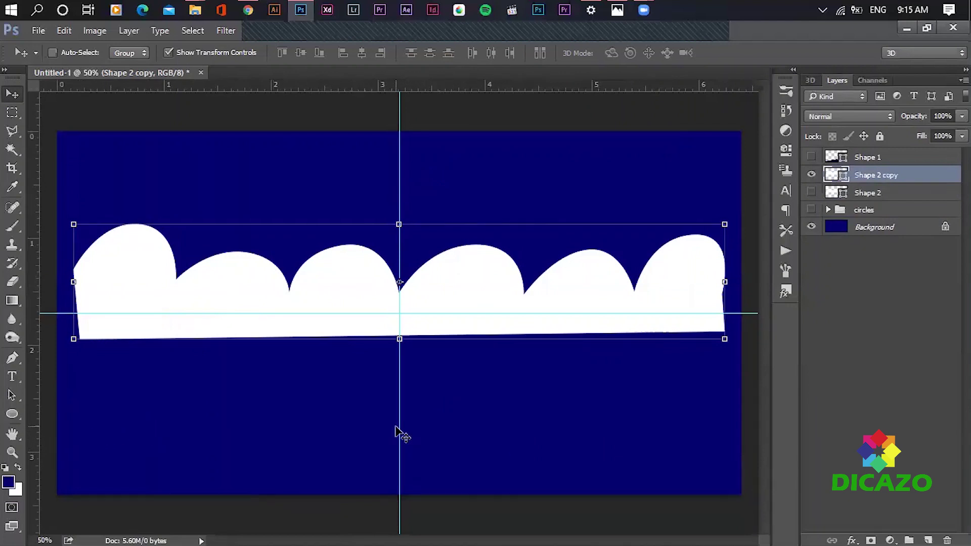
drag(399, 431, 28, 387)
drag(55, 316, 101, 85)
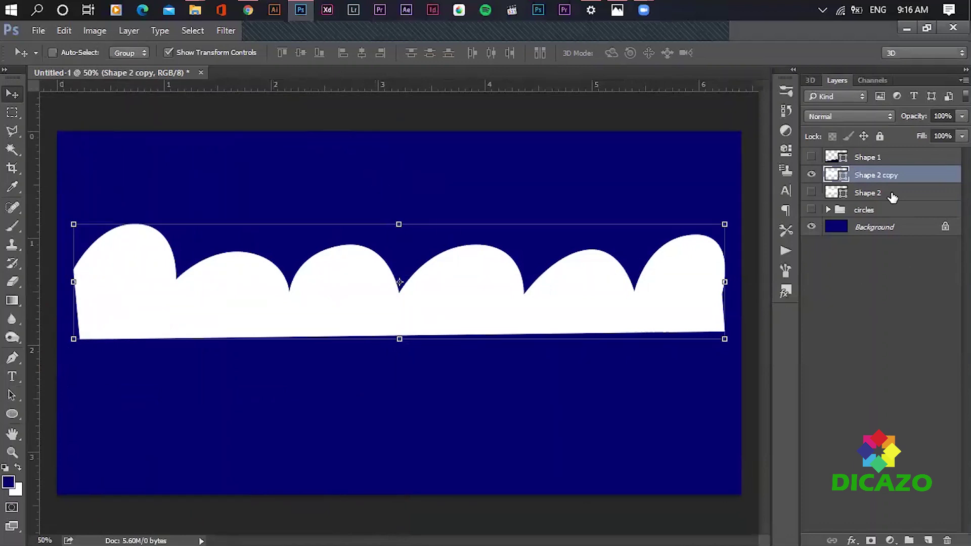
Set the Gradient tool's starting colour stop to white, sampled from the cloud shape.
click(12, 300)
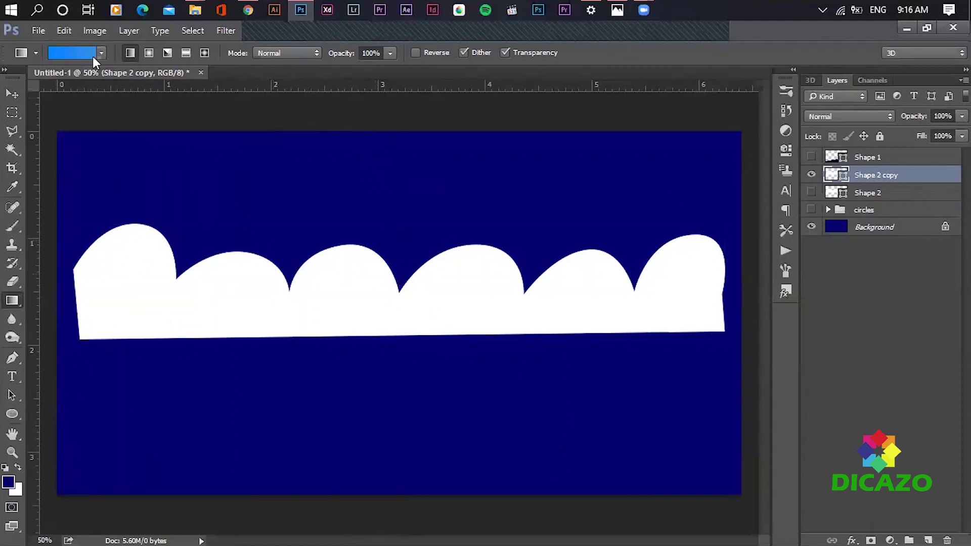
click(97, 56)
click(580, 313)
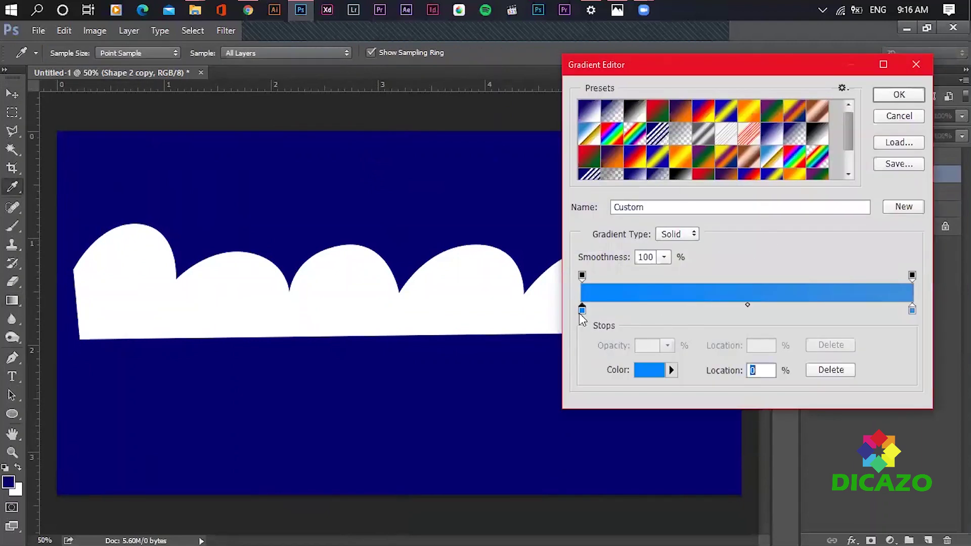
click(650, 375)
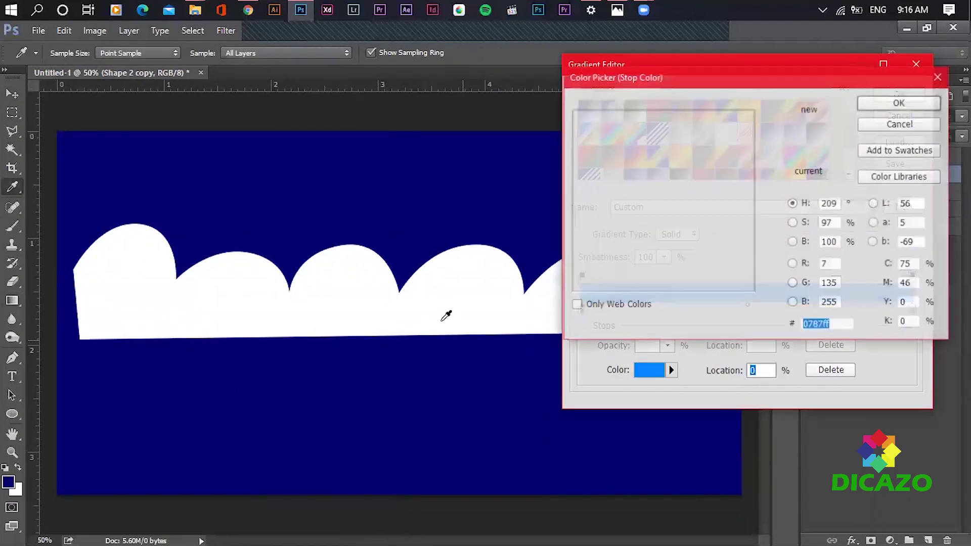
click(453, 321)
click(935, 102)
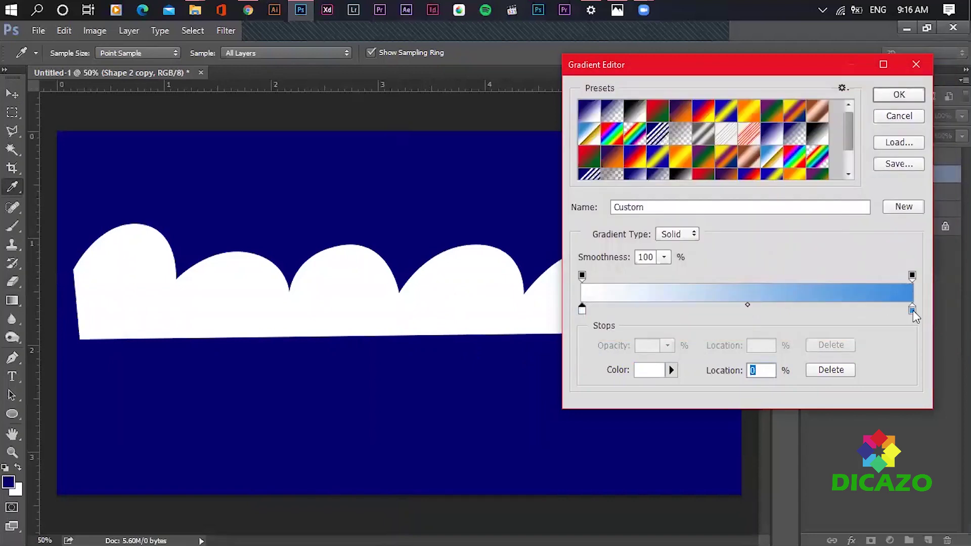
Set the gradient's end colour stop to the background's dark blue, 03006e, and accept the gradient.
click(913, 309)
click(657, 374)
click(514, 181)
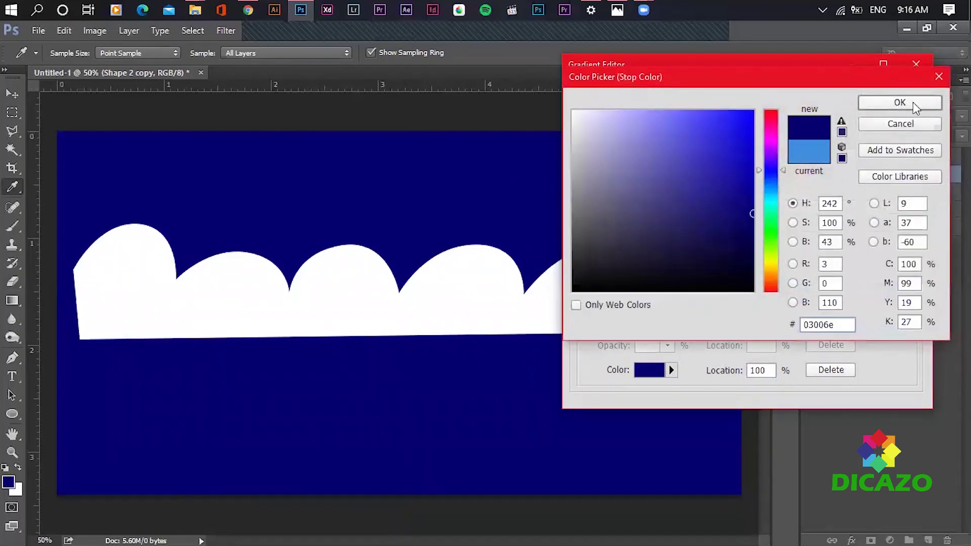
click(913, 103)
key(Return)
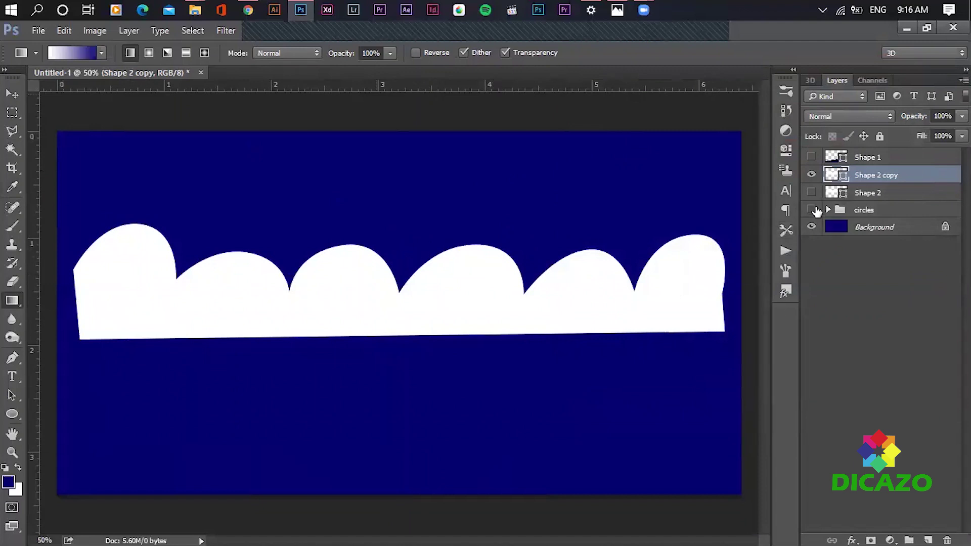
Load Shape 2 copy's outline as a selection, fill it on a new layer with the gradient from white tops to a blue base, and deselect.
ctrl+click(829, 178)
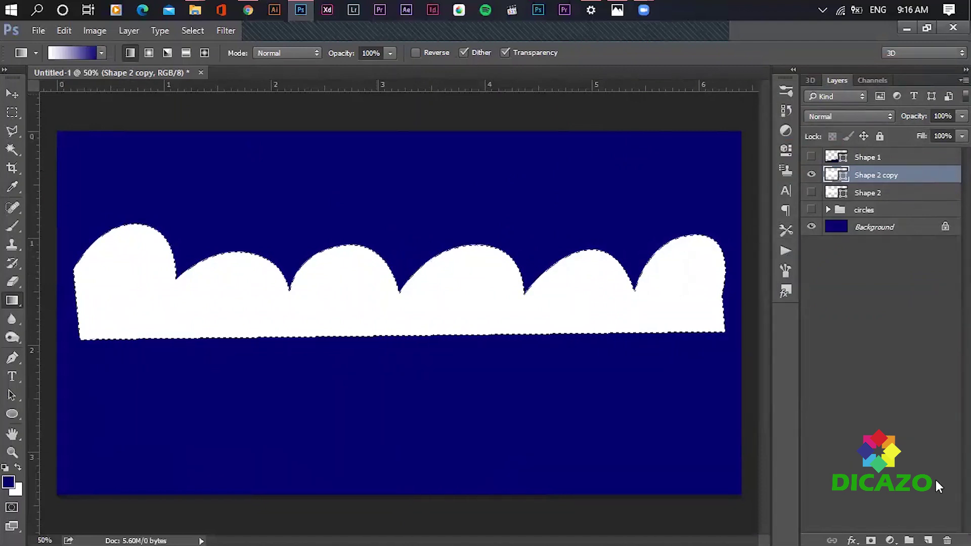
click(929, 541)
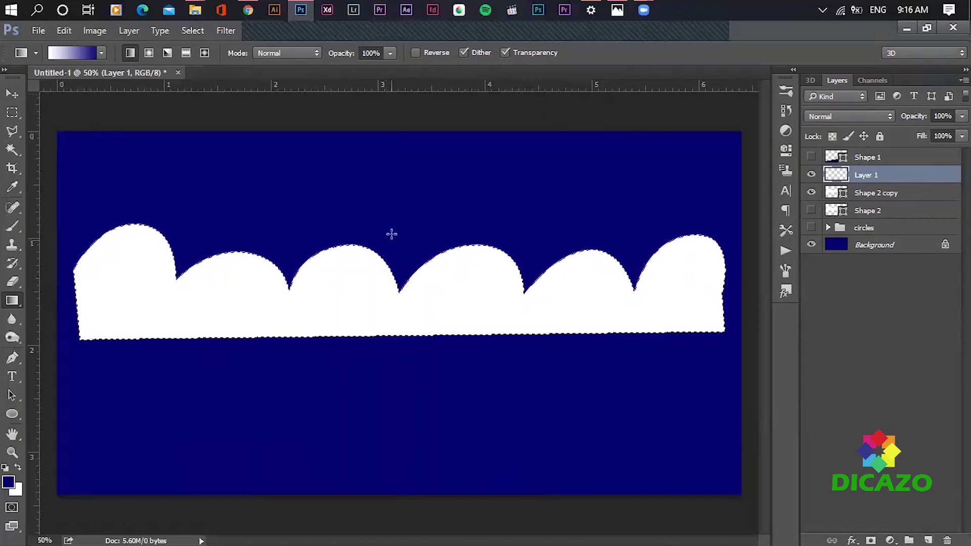
drag(393, 216, 400, 289)
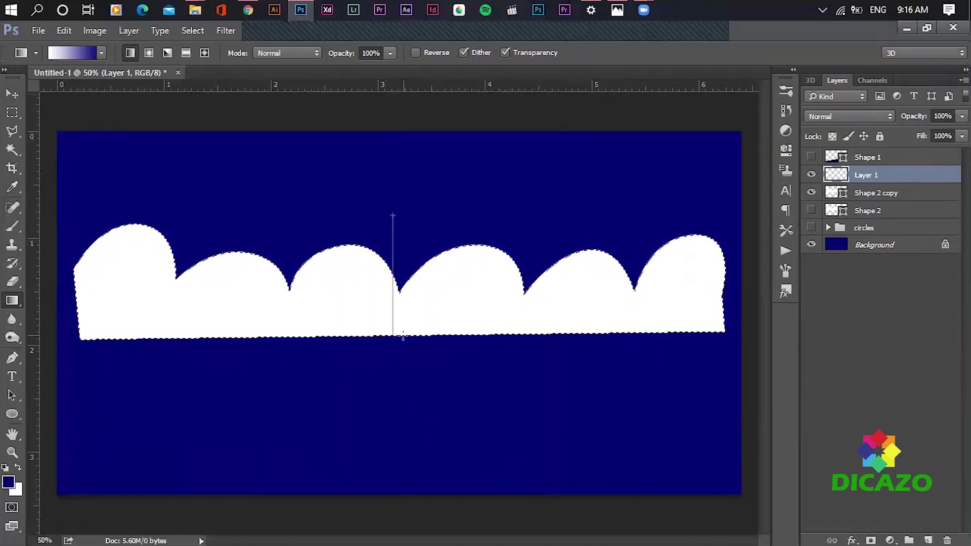
drag(403, 336, 402, 335)
drag(396, 219, 403, 329)
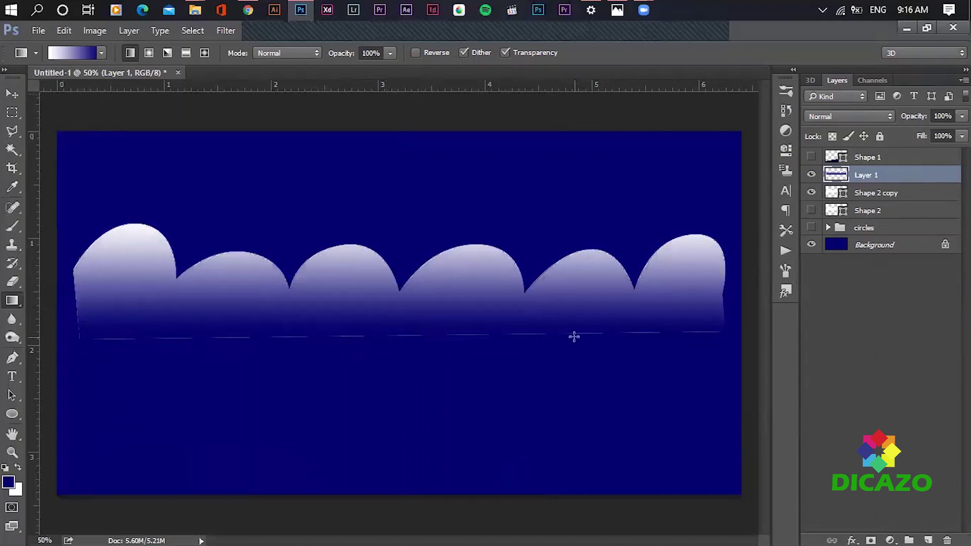
key(v)
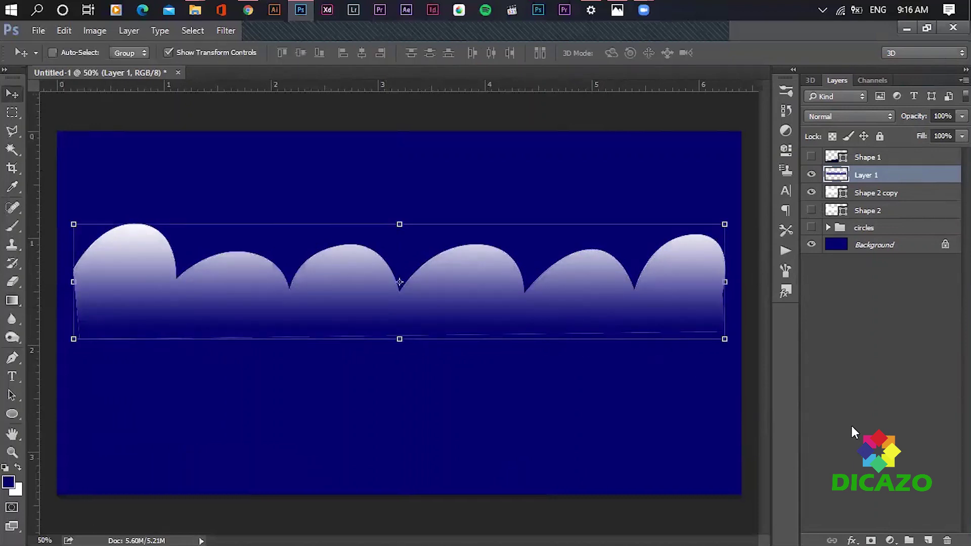
click(18, 123)
click(14, 95)
drag(399, 339, 399, 407)
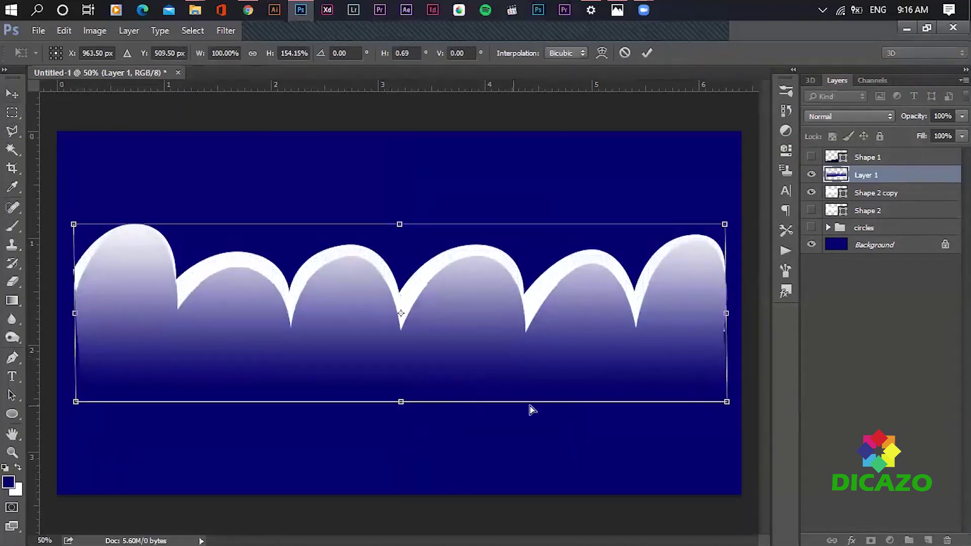
key(ctrl+z)
click(648, 53)
Hide the Shape 2 copy layer and move the gradient cloud on Layer 1 slightly up.
click(811, 193)
drag(555, 313, 557, 302)
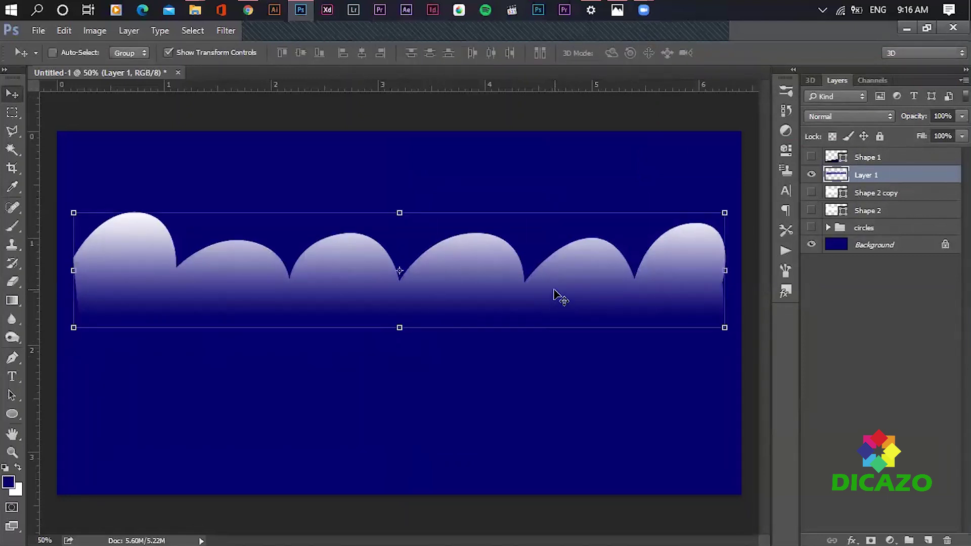
Add a Drop Shadow layer style to Layer 1 with its angle set to -90°.
right_click(874, 175)
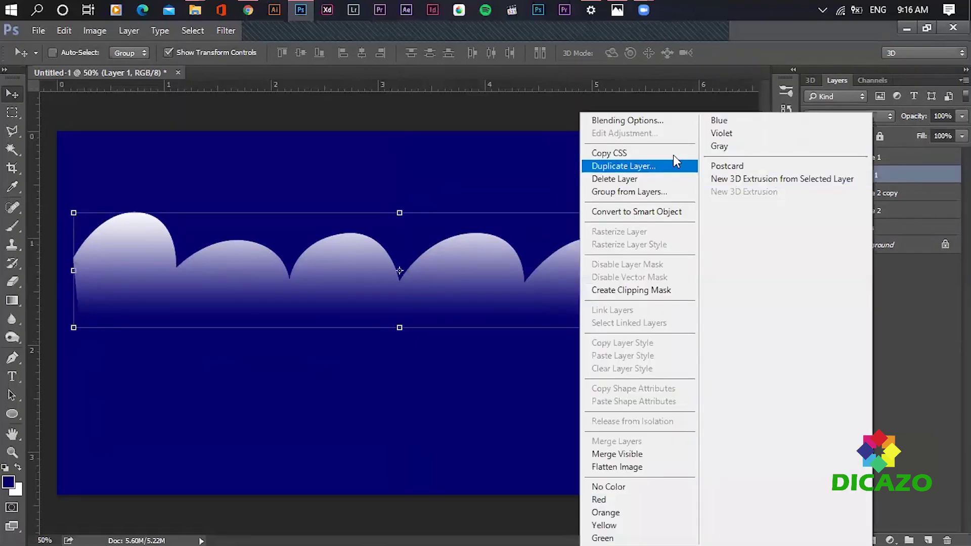
click(653, 121)
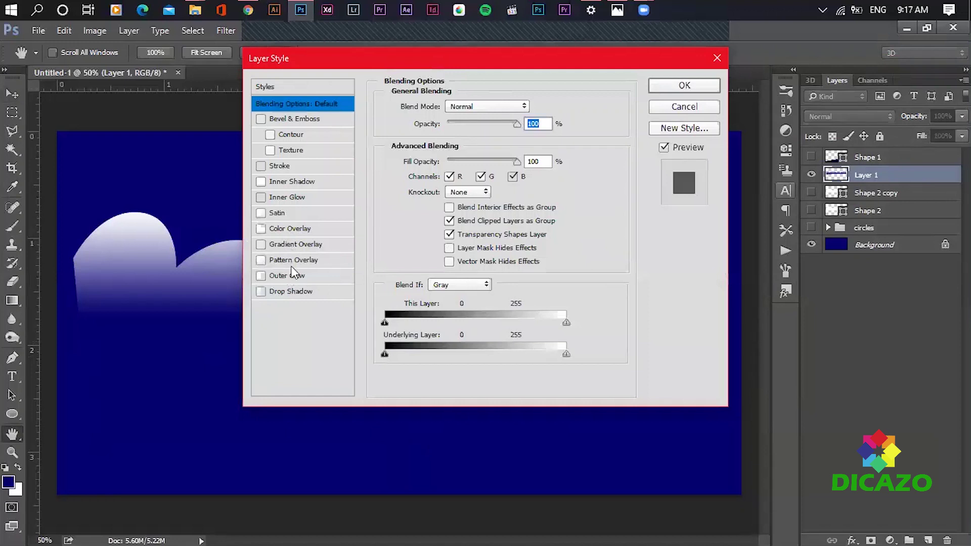
click(292, 292)
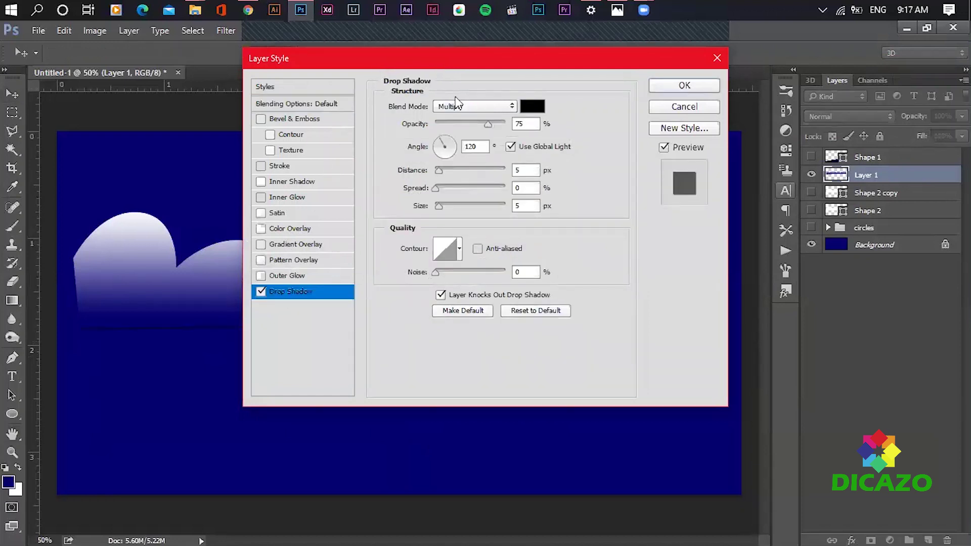
drag(486, 59, 795, 115)
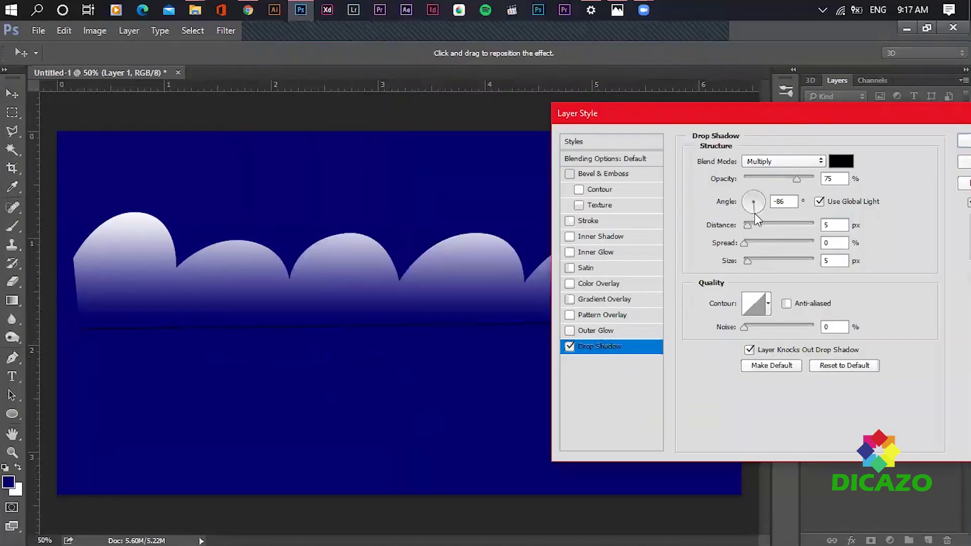
text(-90)
Set the drop shadow's distance to 22 px and size to about 76 px, lower its opacity, and apply the style.
drag(752, 228, 759, 226)
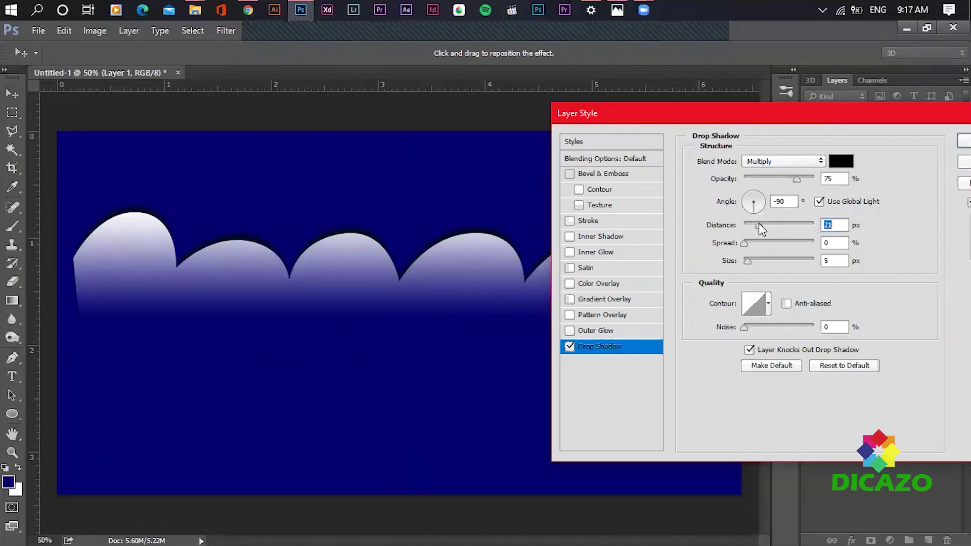
drag(748, 261, 767, 262)
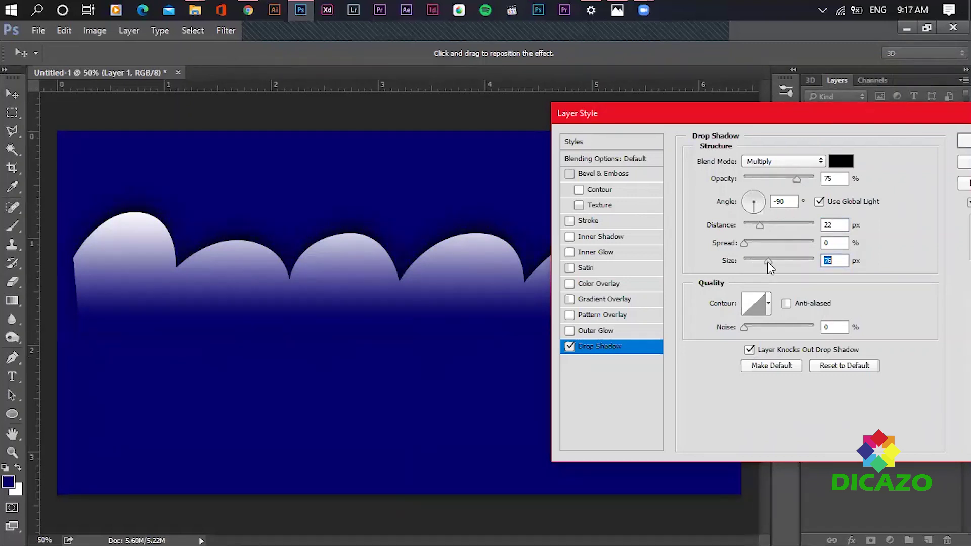
drag(796, 179, 775, 179)
drag(799, 126, 708, 127)
click(895, 181)
Duplicate the Layer 1 cloud strip and place the copy a little below the original so they overlap.
drag(466, 278, 463, 324)
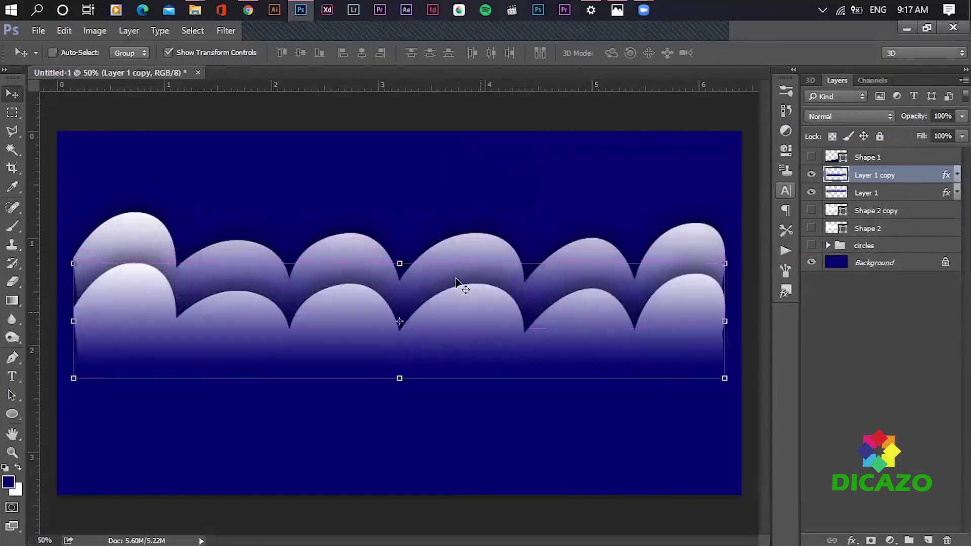
Flip the Layer 1 copy cloud strip horizontally.
click(90, 29)
mouse_move(63, 31)
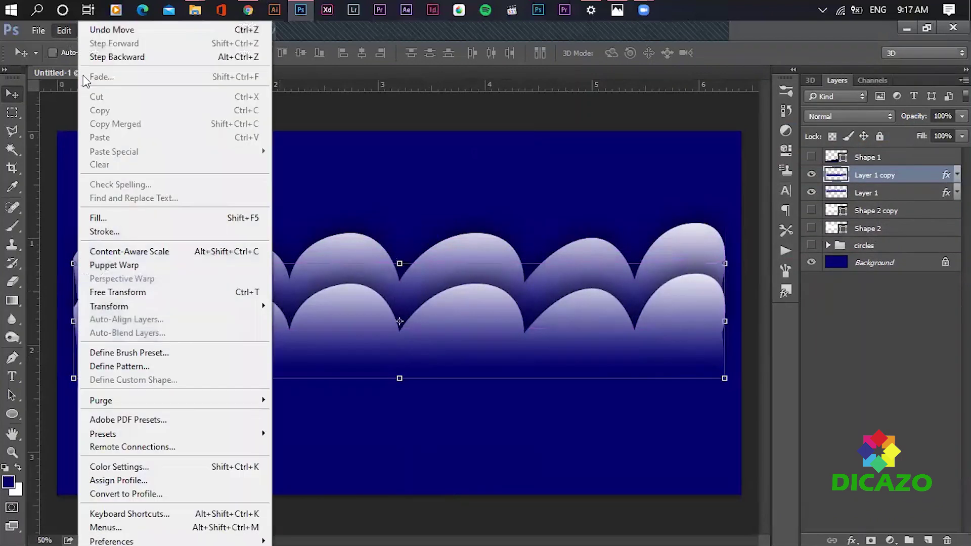
mouse_move(209, 305)
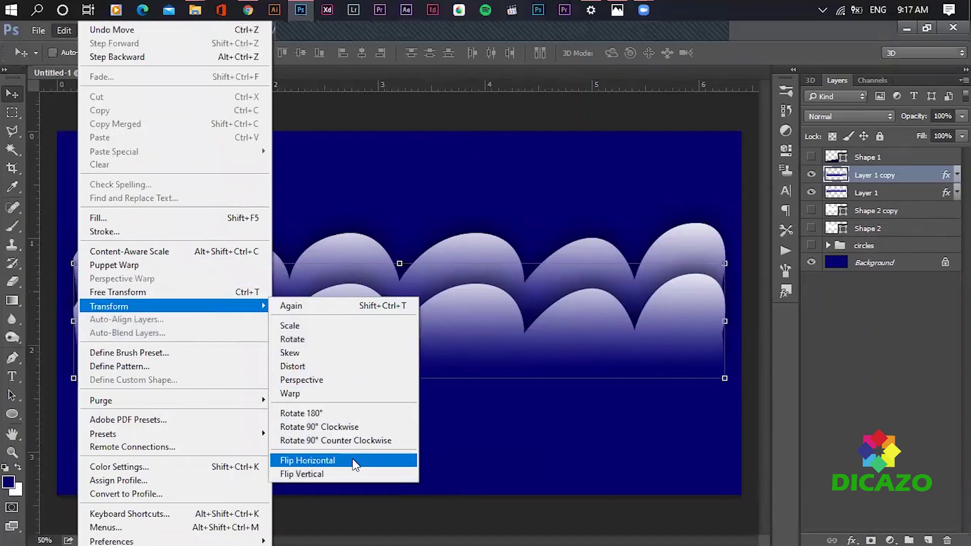
click(355, 461)
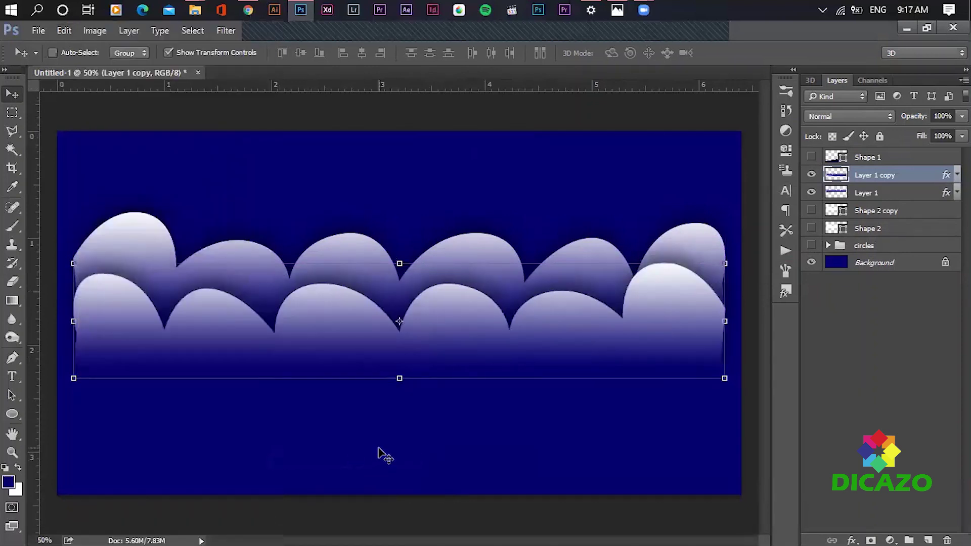
Duplicate the flipped cloud strip lower down as a third row and flip the new copy horizontally.
drag(467, 328, 470, 408)
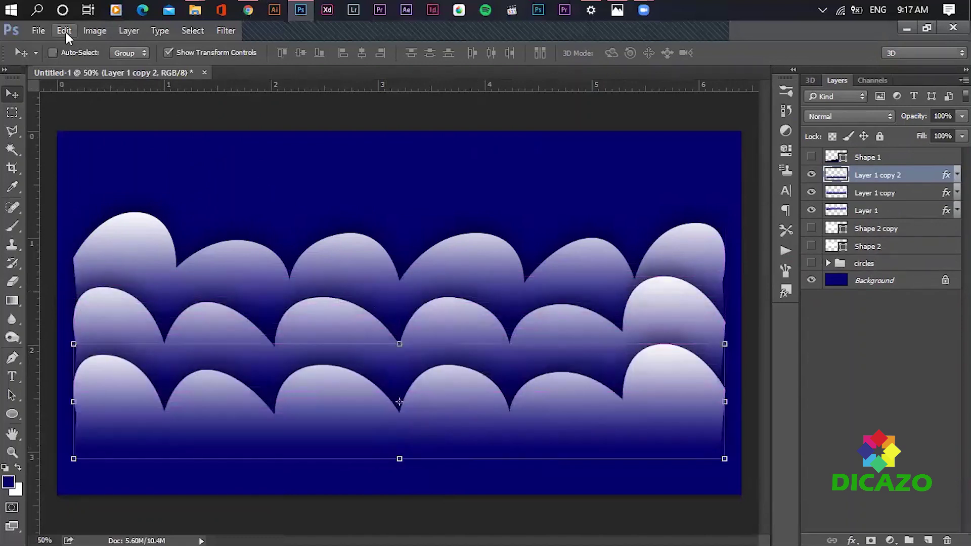
click(64, 31)
mouse_move(145, 306)
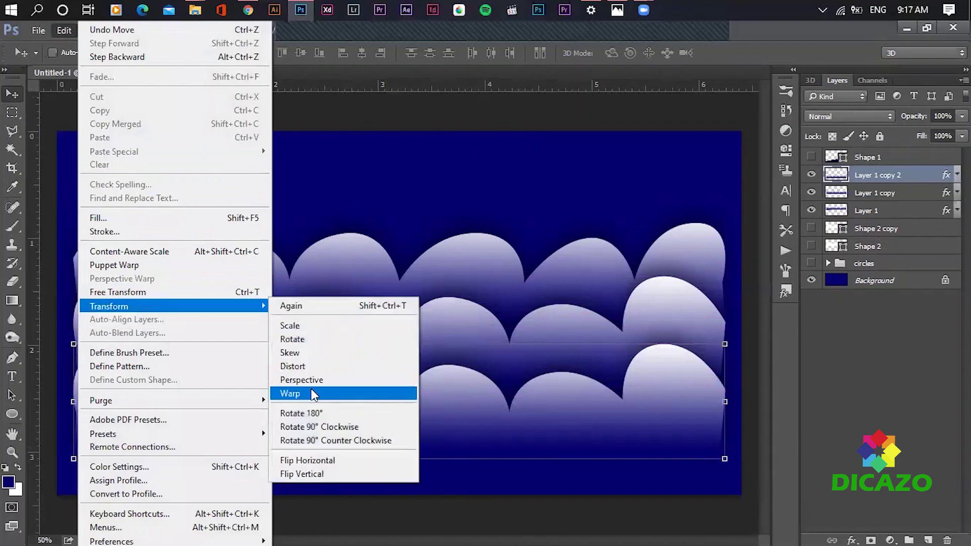
click(326, 461)
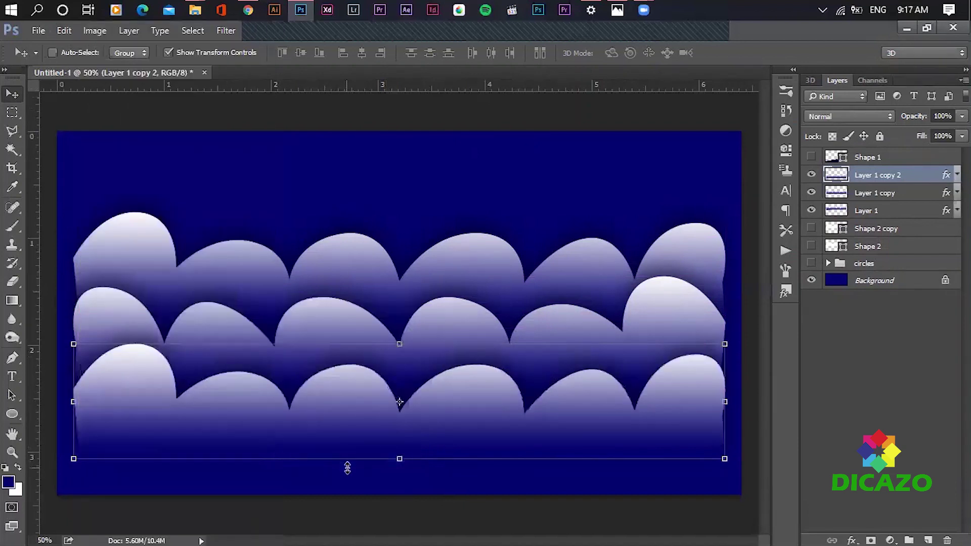
Show the circles group, place it above the cloud layers, and show the Shape 1 hill layer.
click(848, 363)
click(812, 263)
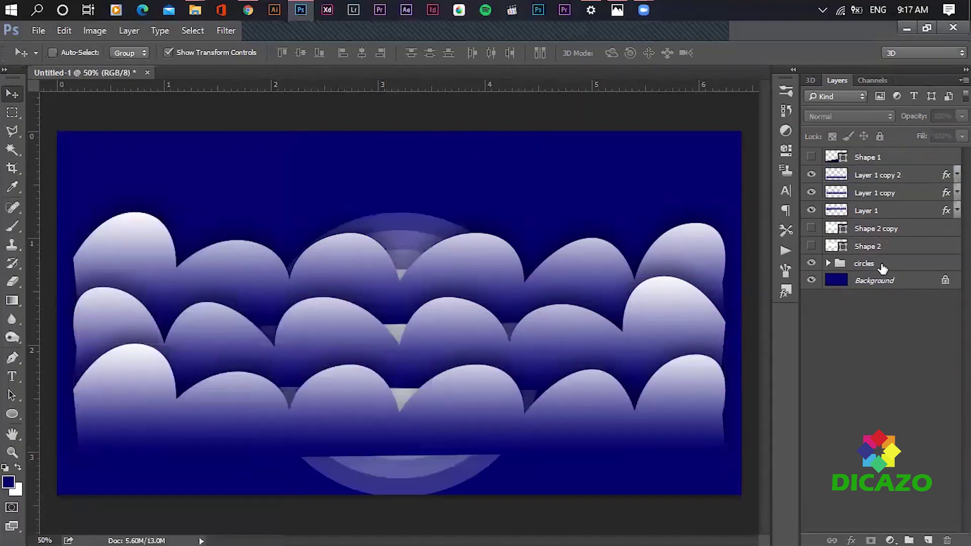
drag(883, 268, 840, 177)
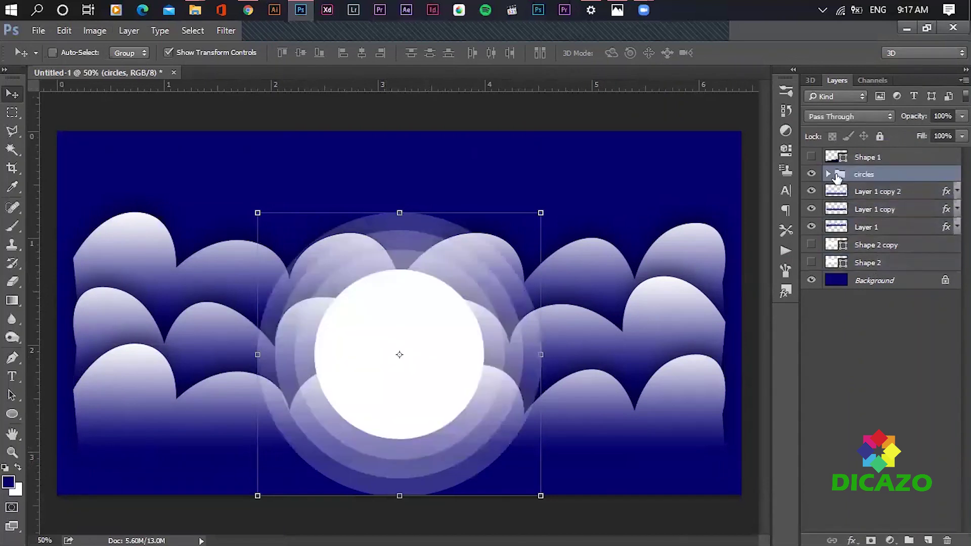
click(811, 158)
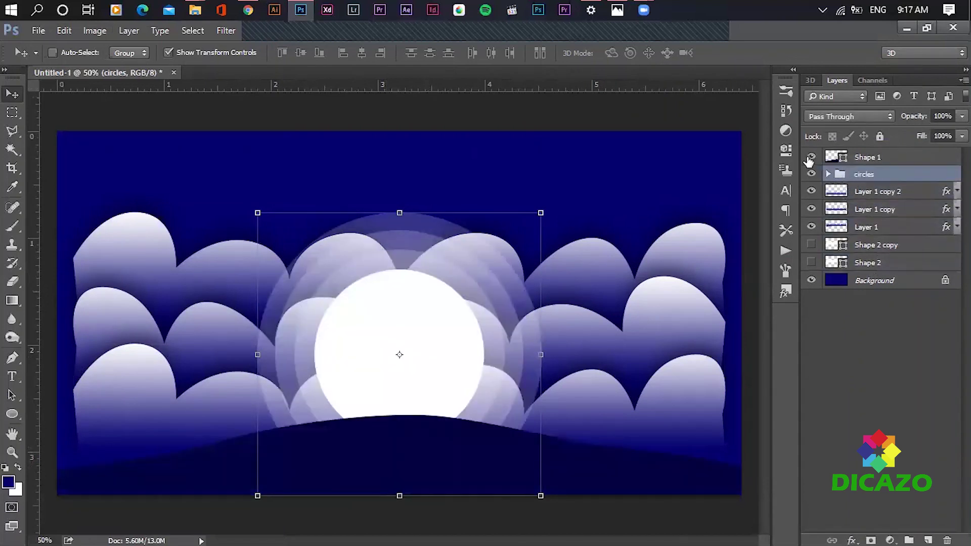
Create a layer group named clouds directly above Layer 1 copy 2.
click(879, 193)
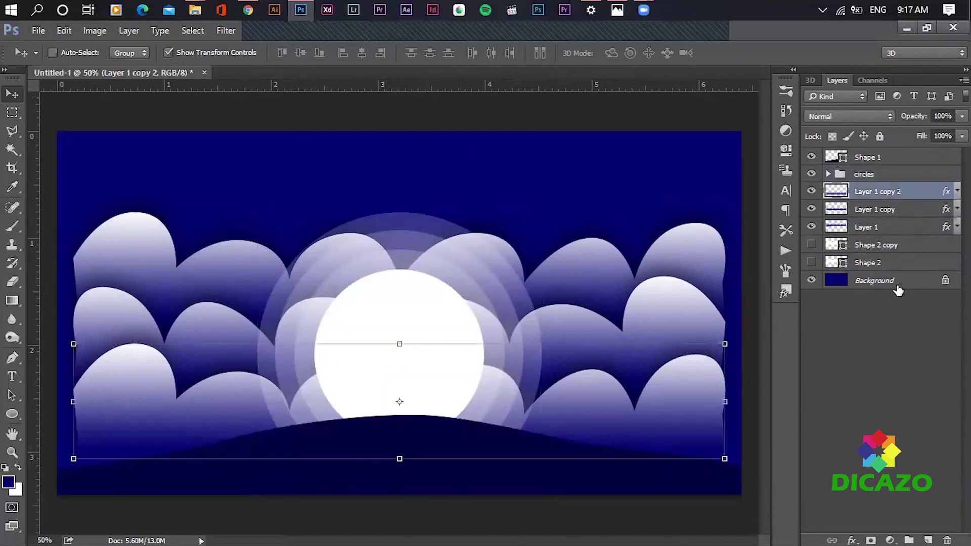
click(910, 539)
double_click(867, 192)
text(clouds)
click(901, 345)
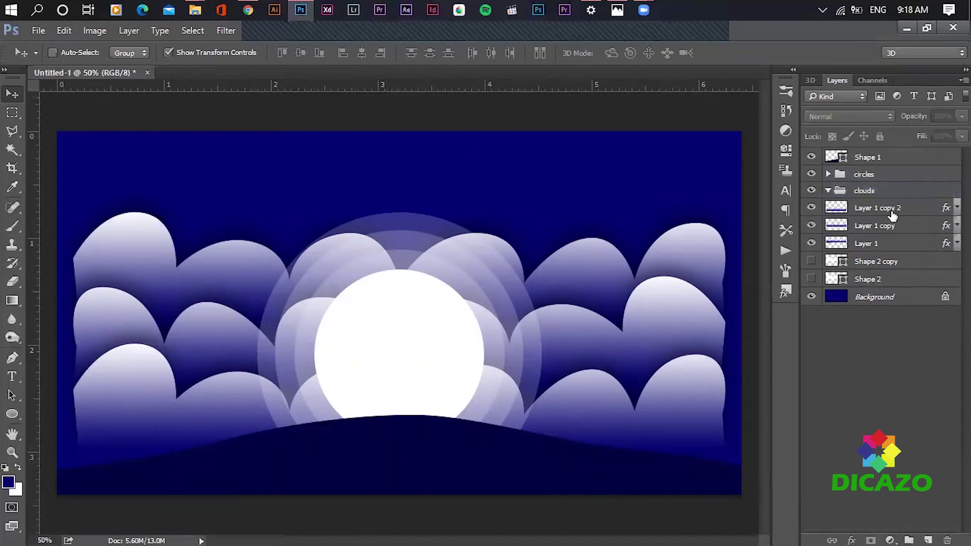
Move the three cloud strip layers into the clouds group and set the group's opacity to 12%.
click(892, 215)
shift+click(885, 244)
drag(893, 211, 879, 195)
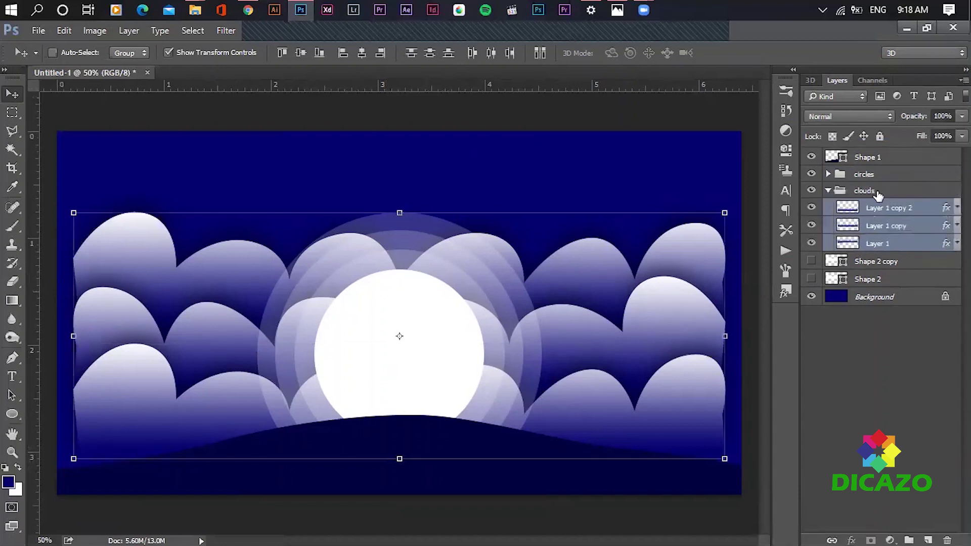
click(828, 191)
mouse_move(922, 120)
mouse_down()
mouse_move(901, 121)
mouse_move(912, 123)
mouse_up()
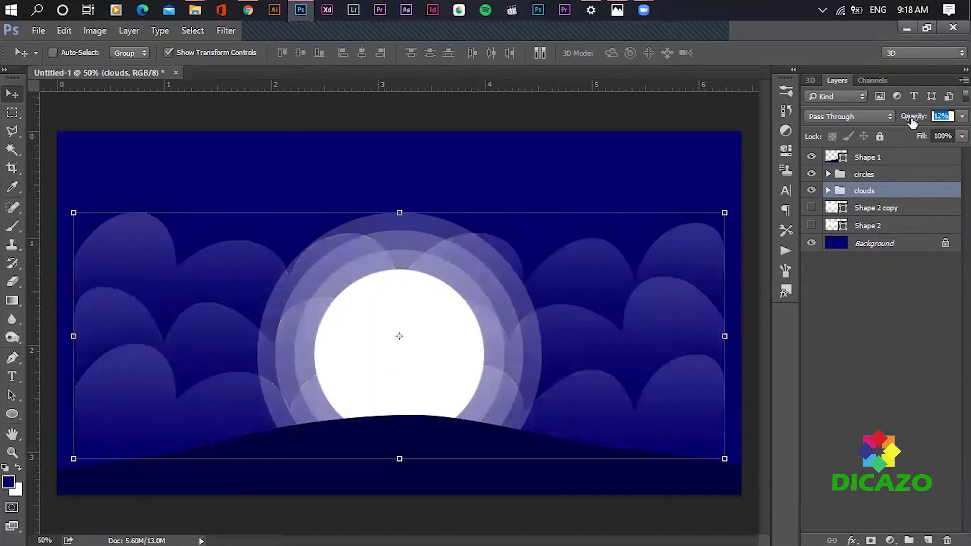
Nudge the middle cloud strip, Layer 1 copy, slightly up toward the top strip.
click(829, 191)
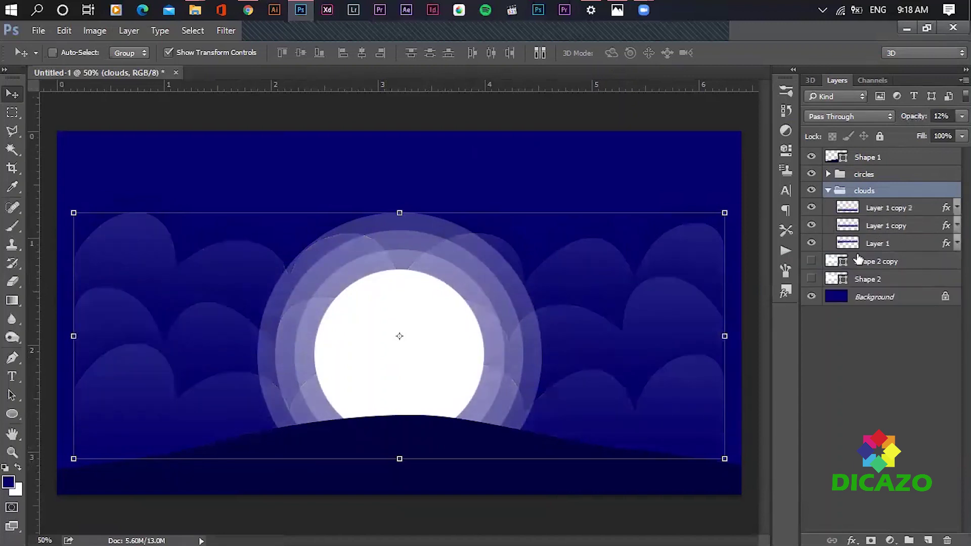
click(889, 225)
key(shift+Up)
key(shift+Up)
key(shift+Up)
key(shift+Up)
key(shift+Up)
key(shift+Up)
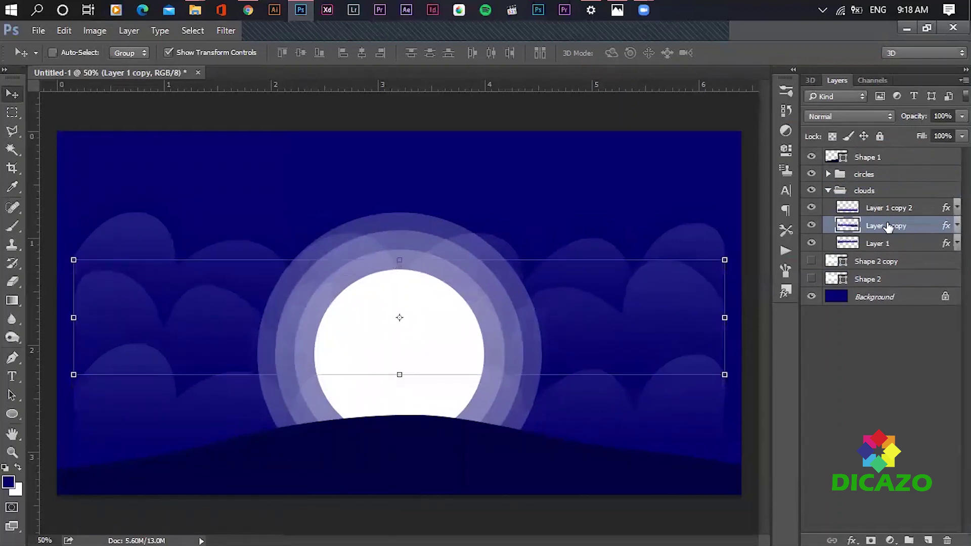
Nudge the lowest cloud strip, Layer 1 copy 2, up closer to the middle strip and collapse the clouds group.
click(894, 244)
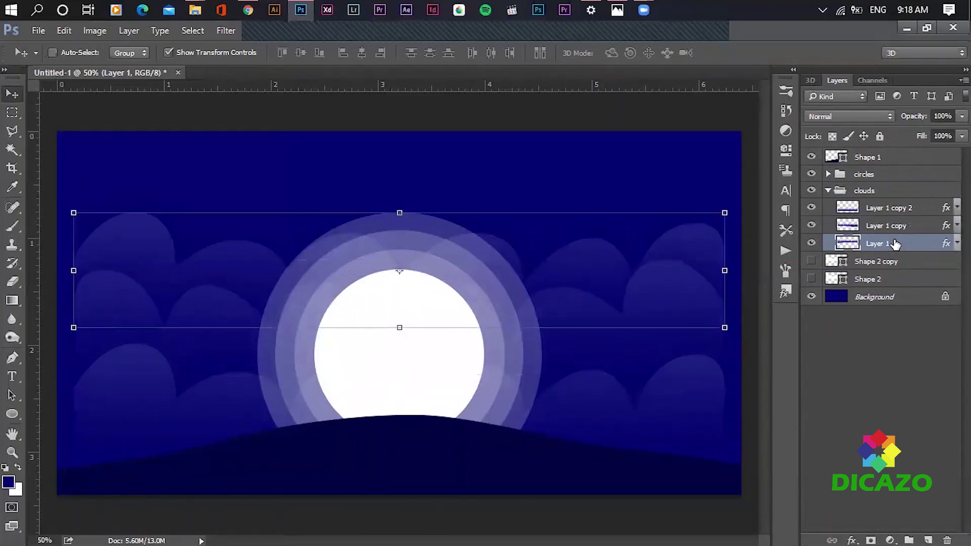
click(880, 211)
key(shift+Up)
key(shift+Up)
key(shift+Up)
key(shift+Up)
key(shift+Up)
key(shift+Up)
key(shift+Up)
key(shift+Up)
key(shift+Up)
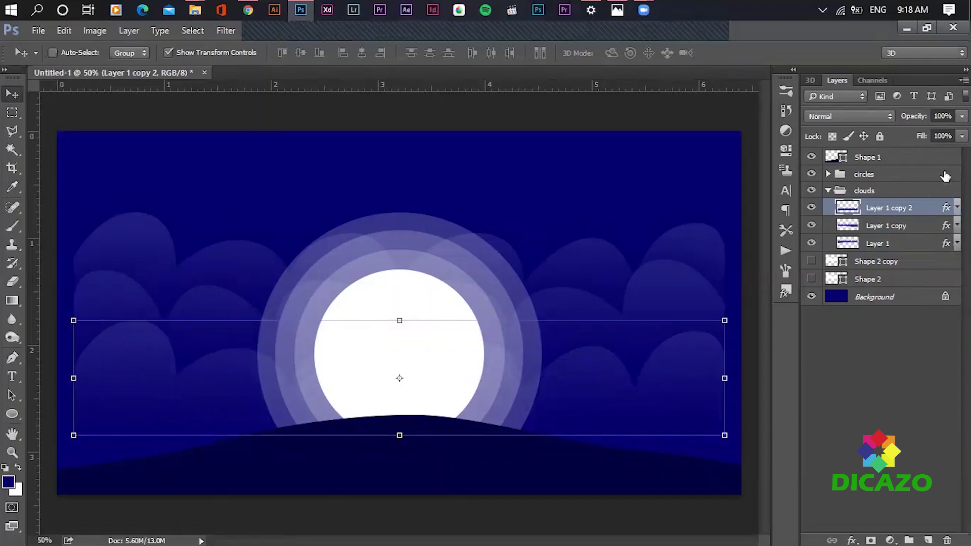
key(shift+Up)
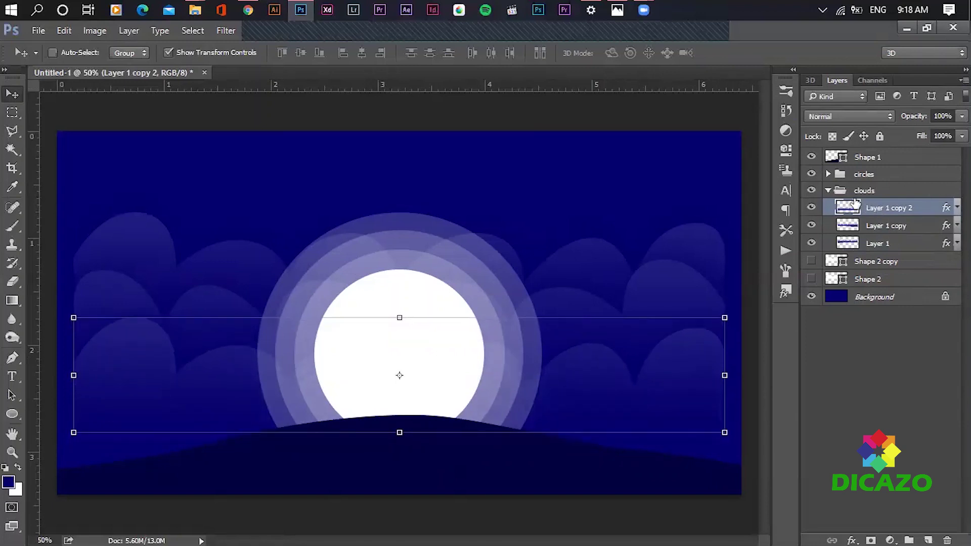
click(828, 190)
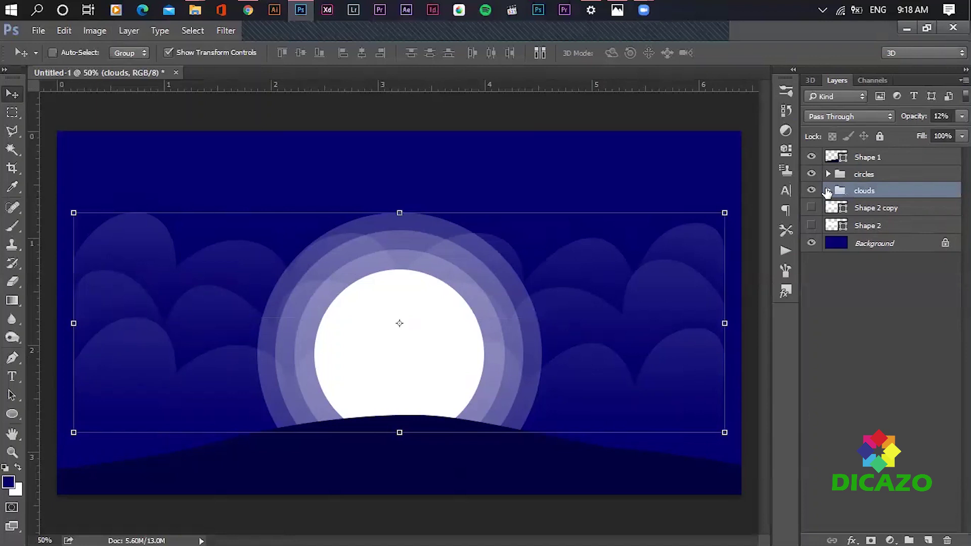
Set the opacity of the three Ellipse 1 copy halo rings in the circles group to 14%.
click(902, 289)
click(830, 181)
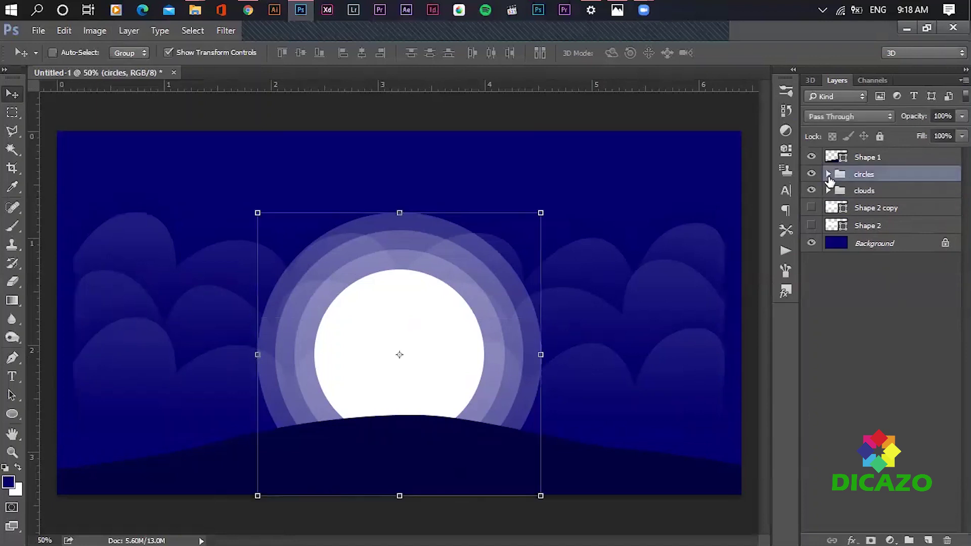
click(828, 175)
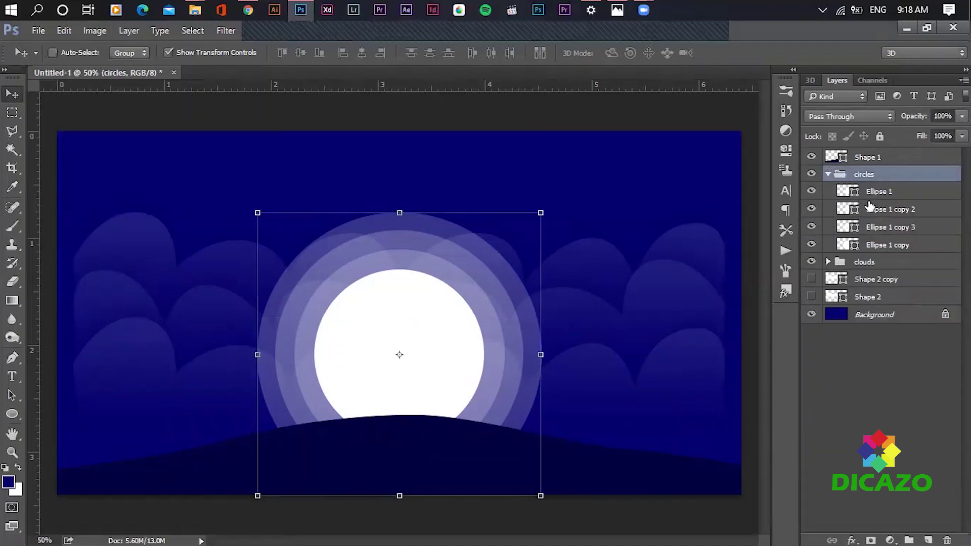
click(812, 191)
click(812, 191)
click(890, 209)
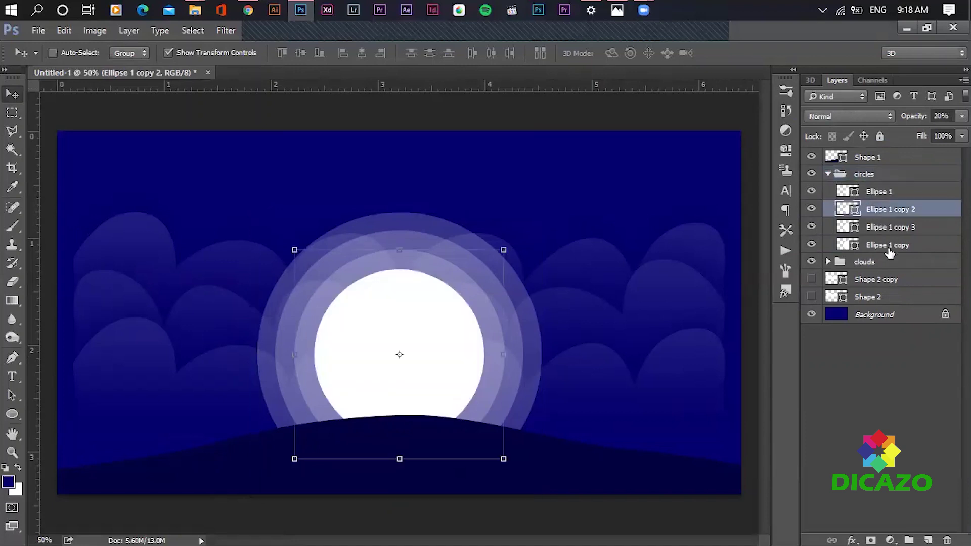
shift+click(896, 245)
drag(928, 122, 924, 120)
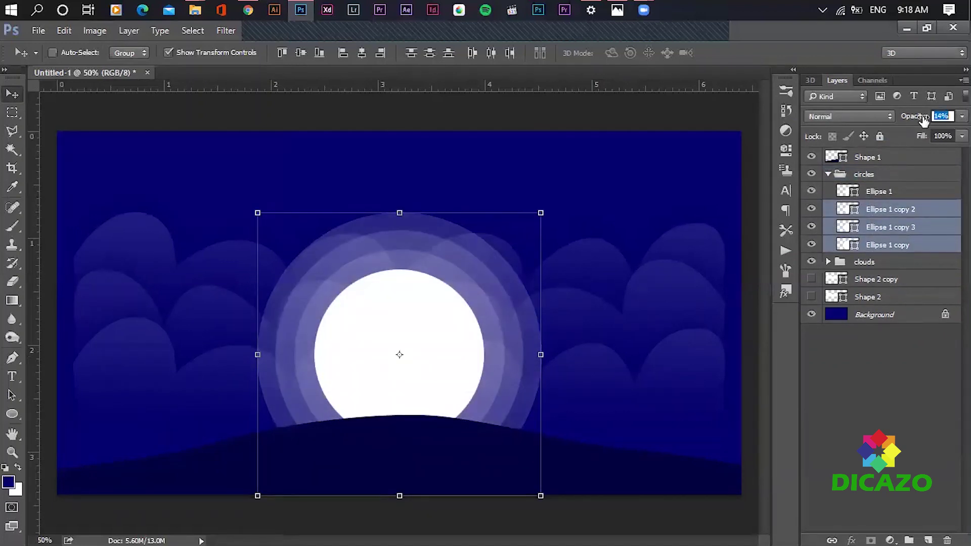
click(872, 350)
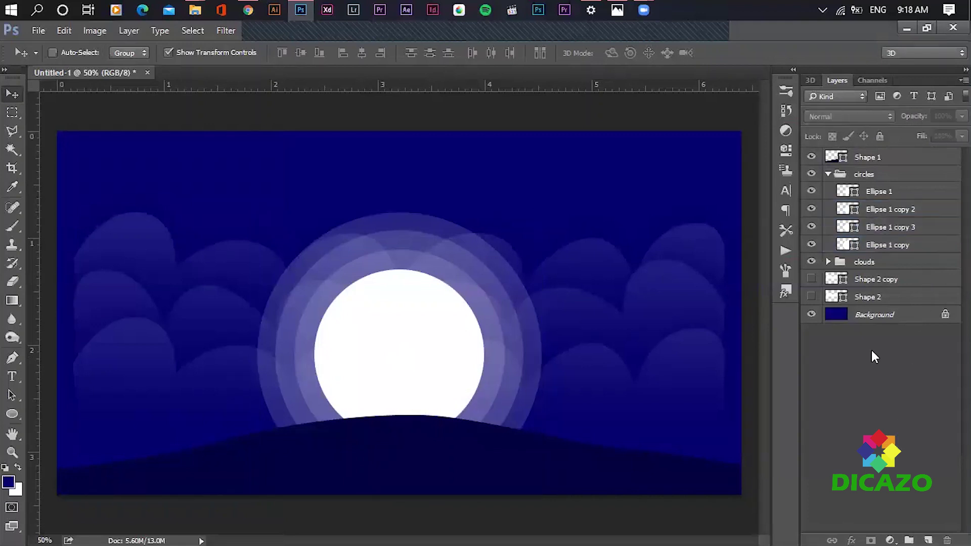
click(828, 174)
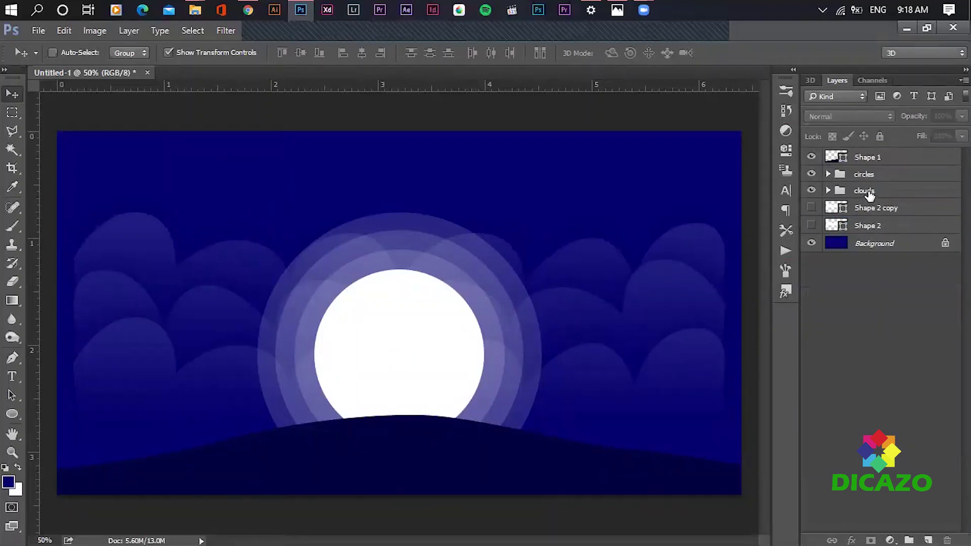
Lower the clouds group's opacity to 10%.
click(869, 191)
drag(922, 118, 917, 116)
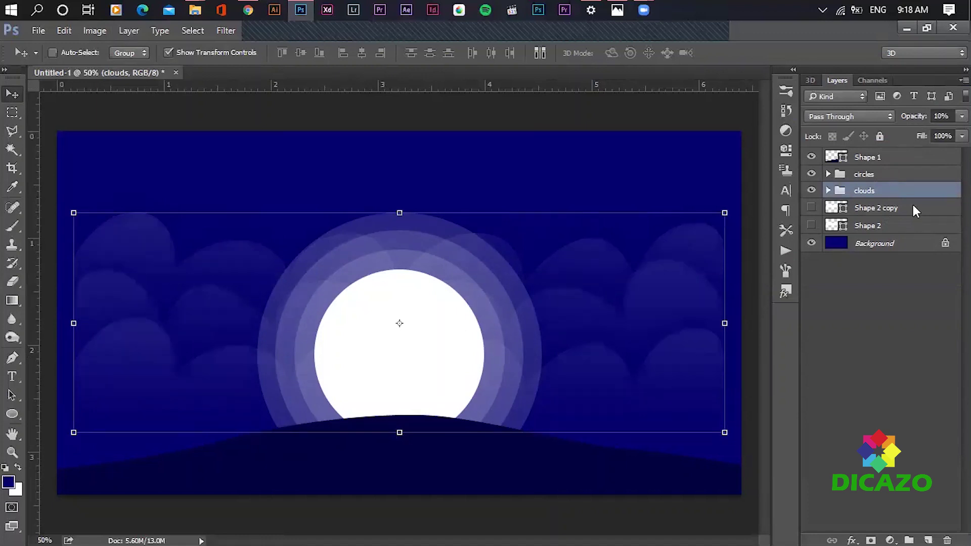
click(915, 384)
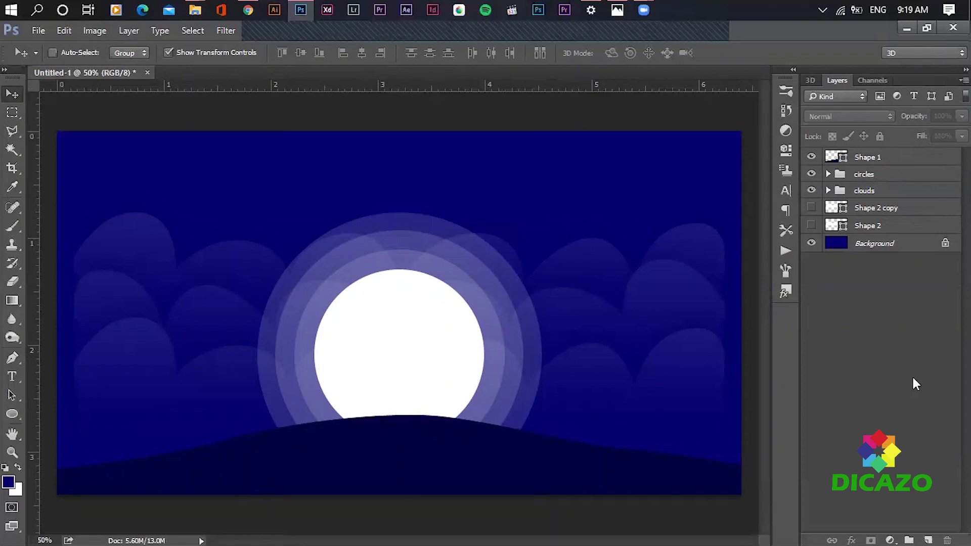
Enlarge the circles group proportionally, shift it slightly up behind the hill, and apply the transform.
click(869, 192)
click(877, 178)
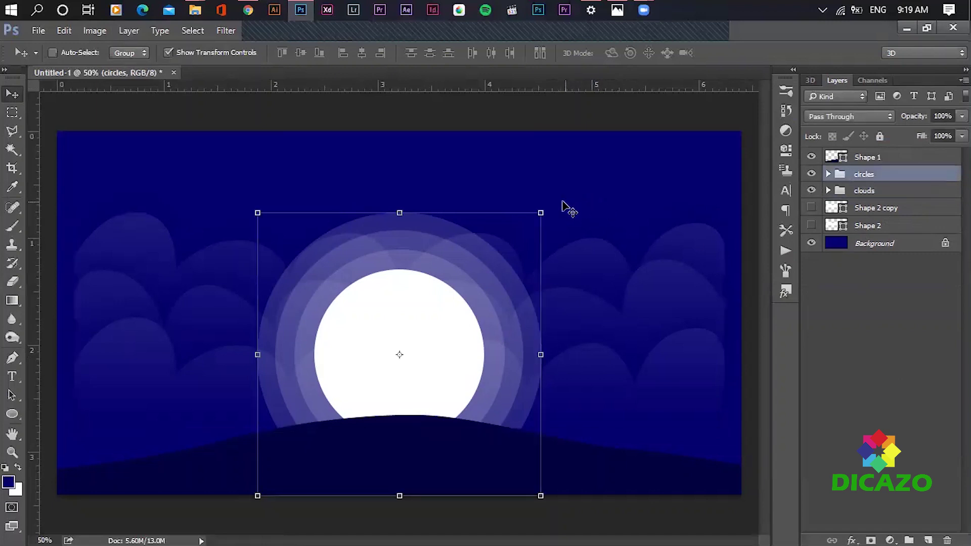
key(ctrl+t)
drag(545, 210, 565, 186)
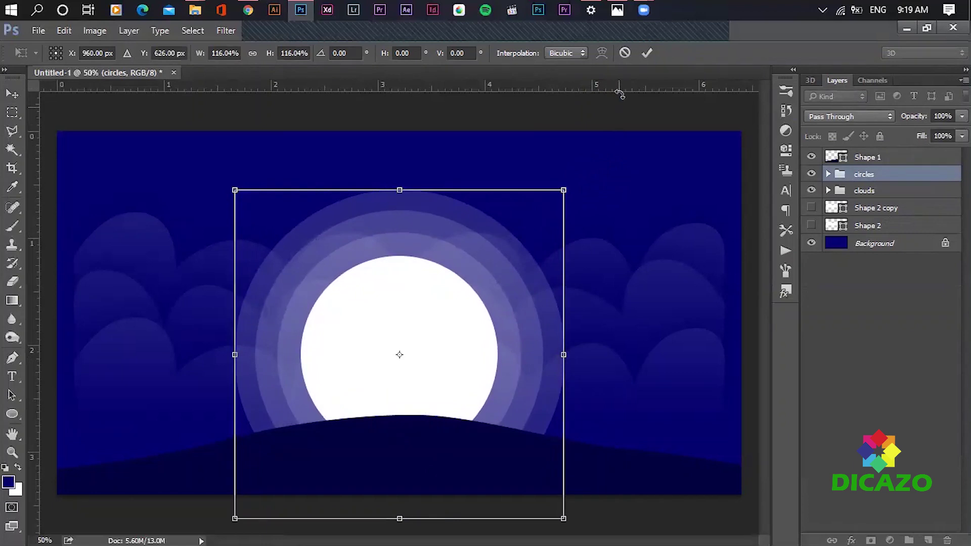
drag(454, 327, 453, 310)
drag(564, 173, 572, 163)
drag(472, 317, 470, 311)
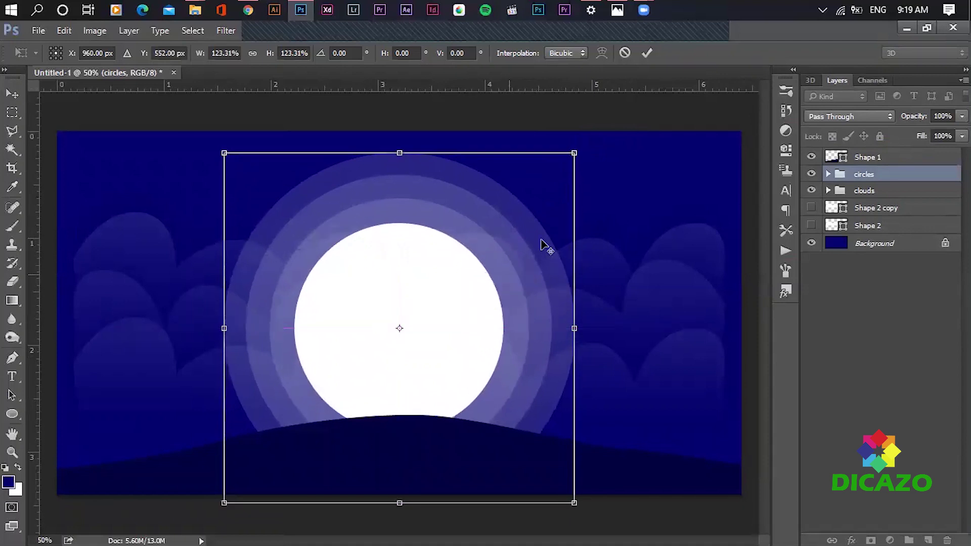
drag(575, 150, 577, 150)
drag(487, 285, 460, 286)
key(ctrl+z)
click(647, 52)
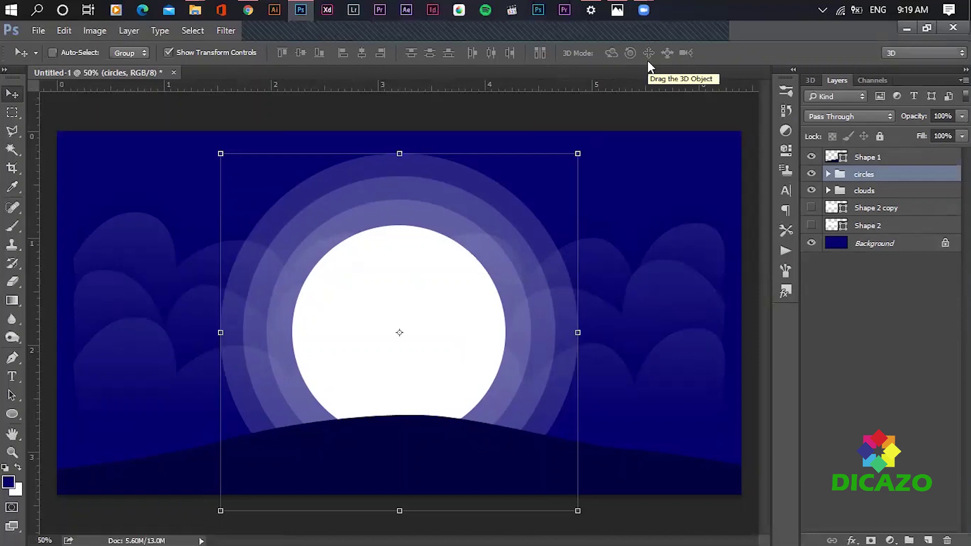
Add an Outer Glow layer style to the Ellipse 1 moon, keeping the moon in view beside the dialog.
click(832, 174)
click(900, 191)
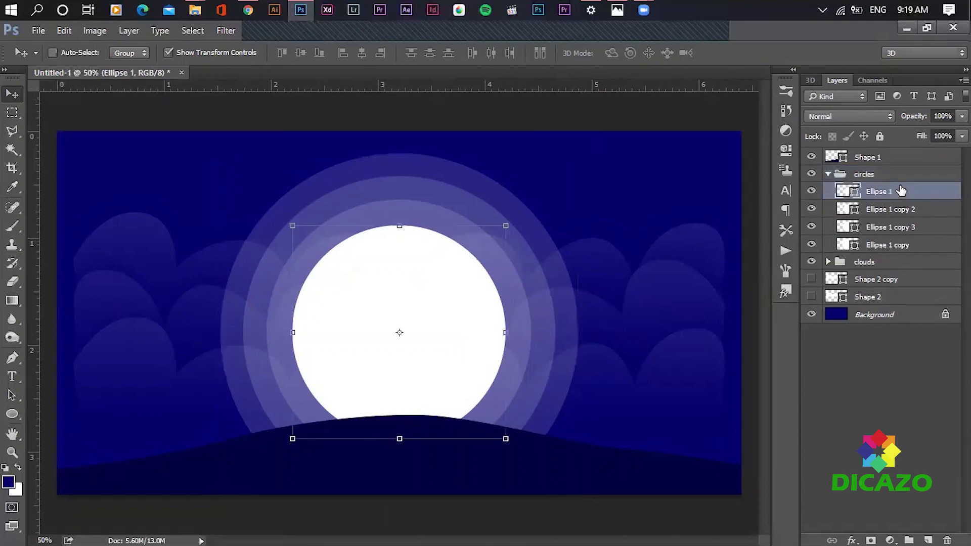
right_click(901, 190)
key(Escape)
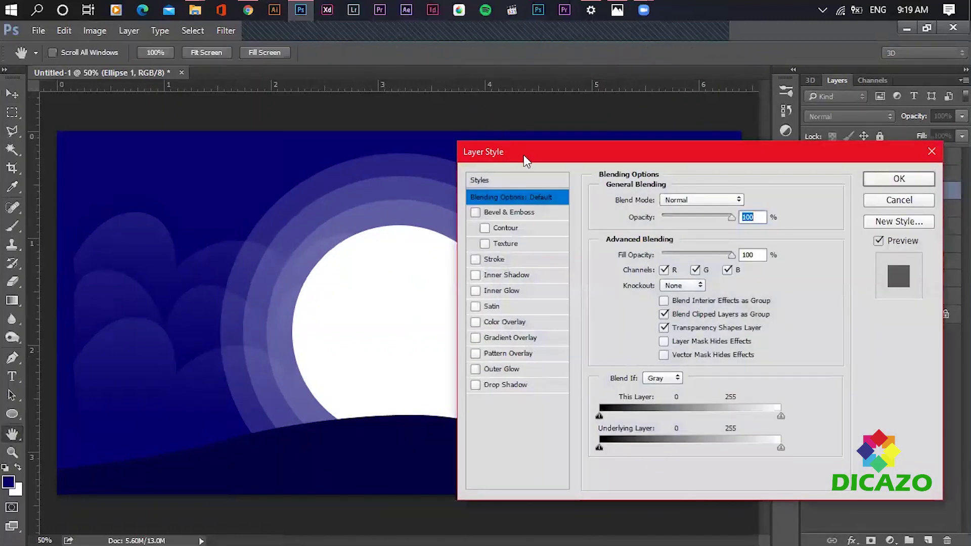
drag(524, 155, 608, 85)
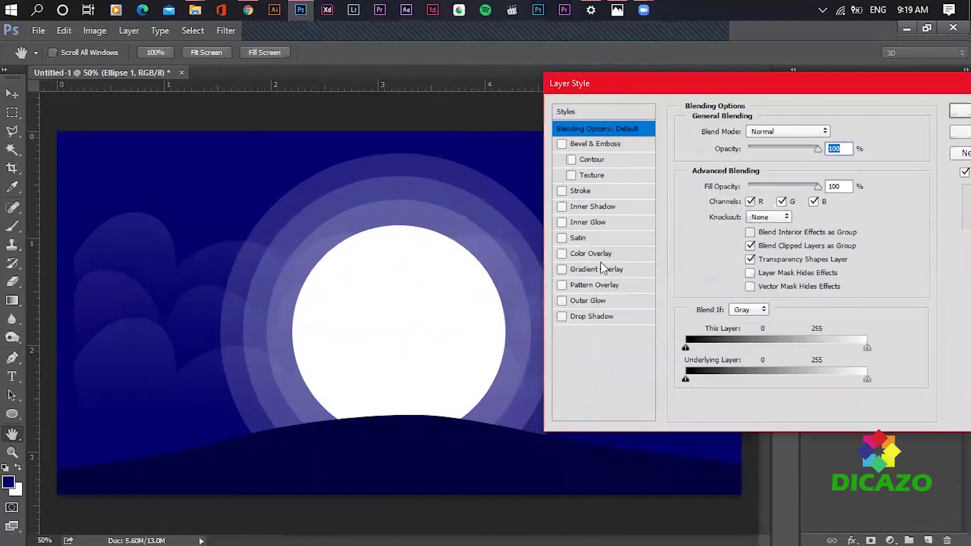
click(591, 302)
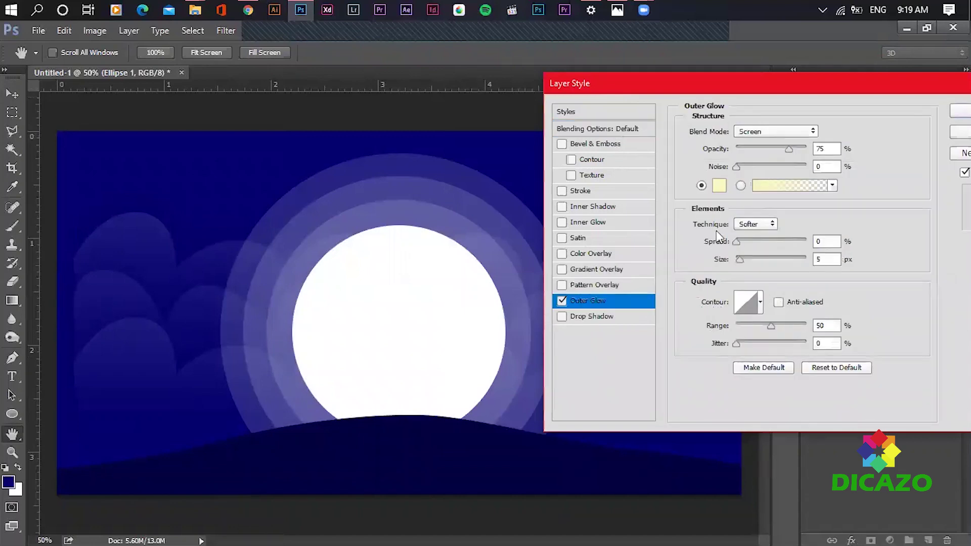
Set the moon's Outer Glow colour to white (ffffff).
click(720, 191)
click(589, 144)
drag(563, 87, 566, 96)
click(891, 106)
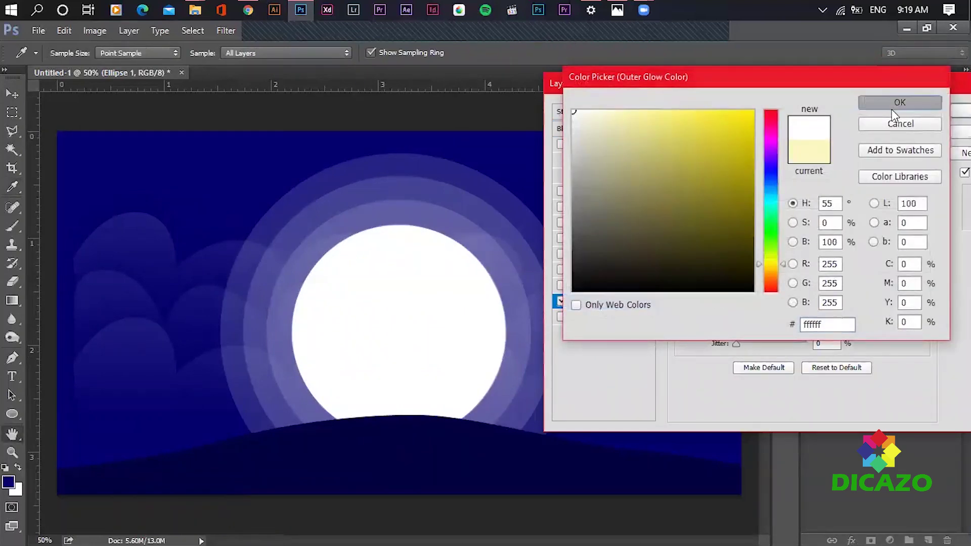
Set the moon's Outer Glow size to 59 px, range to 72% and opacity to 42%, and apply the style.
drag(739, 264, 752, 263)
mouse_move(768, 324)
mouse_down()
mouse_move(759, 326)
mouse_move(786, 326)
mouse_up()
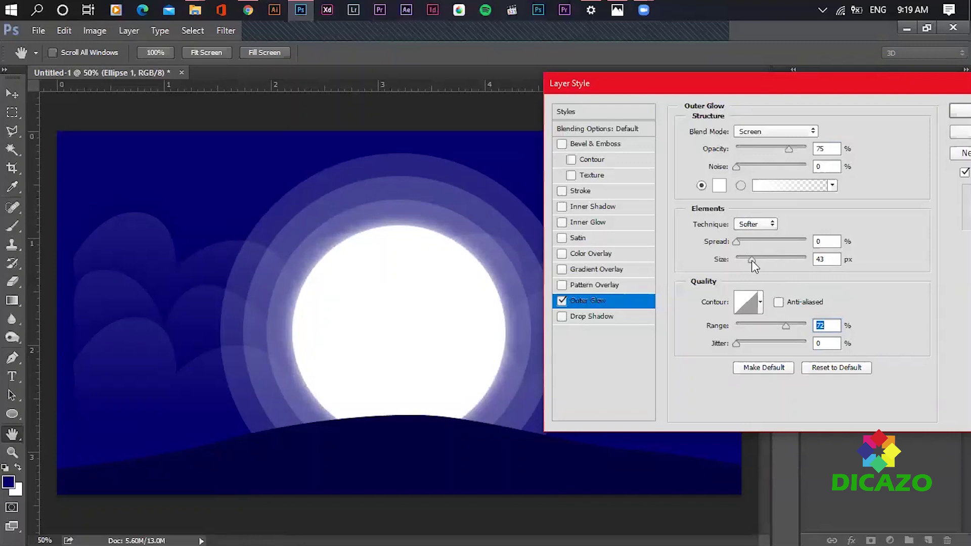
drag(752, 260, 760, 262)
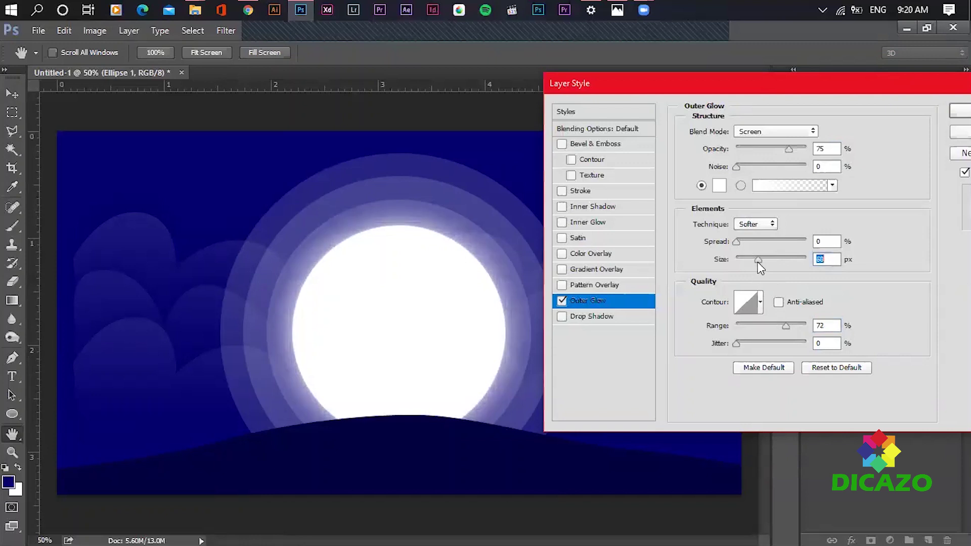
drag(779, 150, 765, 150)
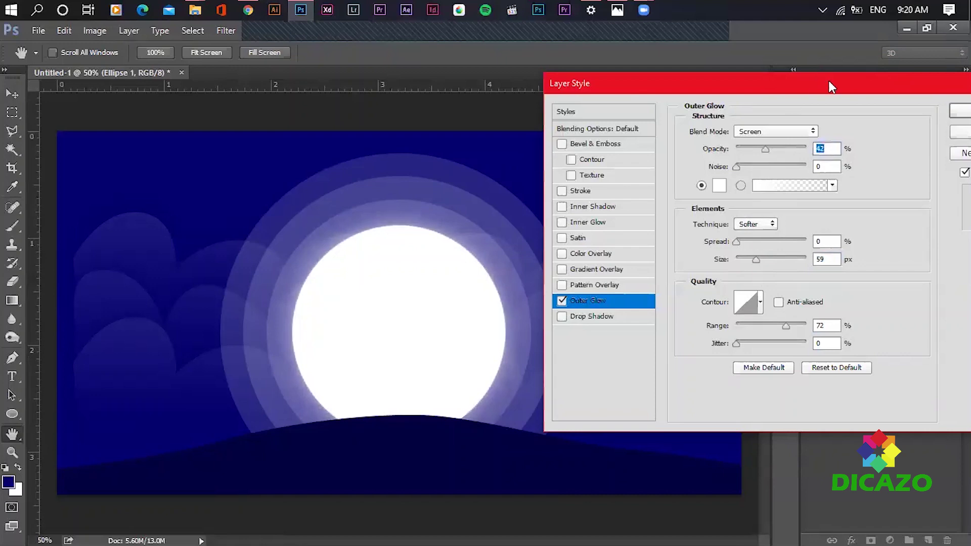
drag(827, 79, 755, 85)
click(916, 117)
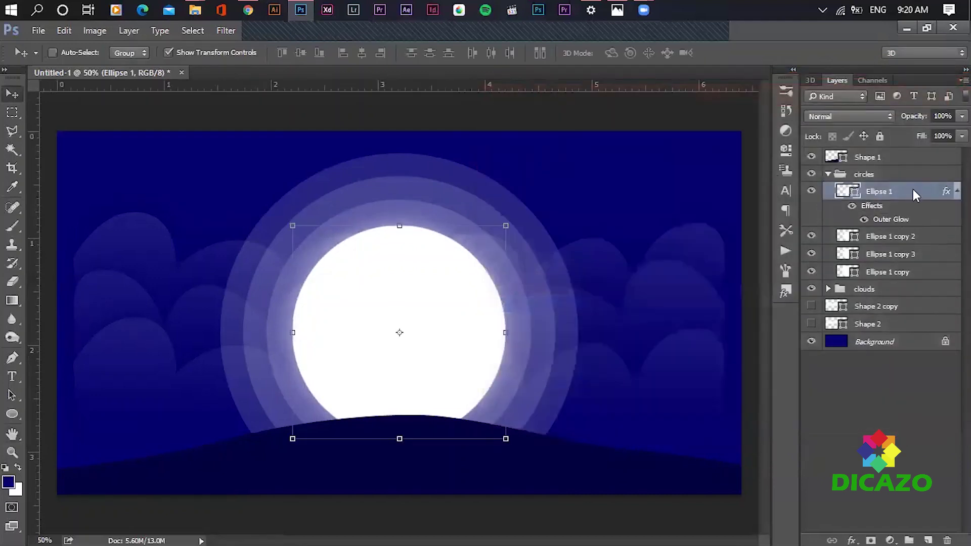
Add an Outer Glow layer style in white to the Ellipse 1 copy 2 ring.
click(896, 236)
right_click(896, 231)
click(704, 121)
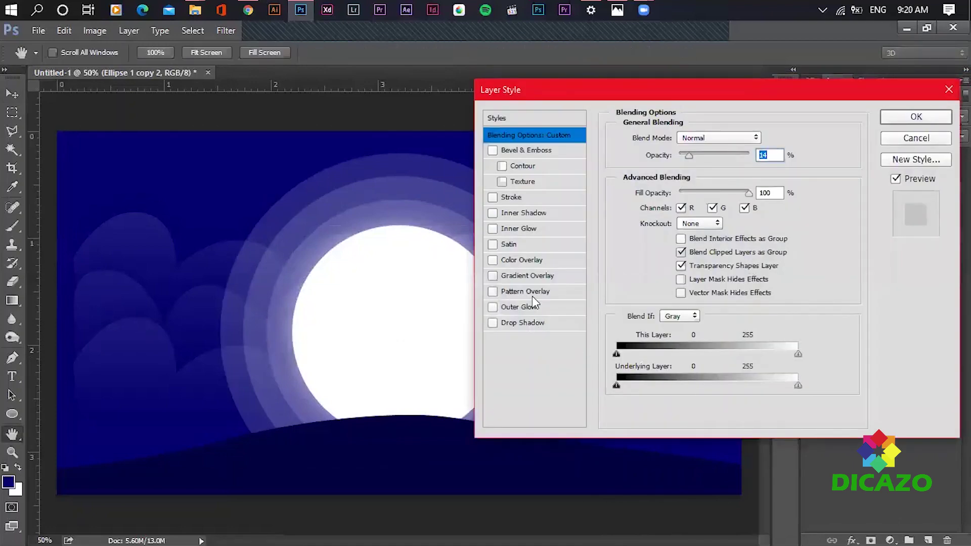
click(534, 306)
click(650, 192)
drag(579, 172, 548, 95)
click(880, 106)
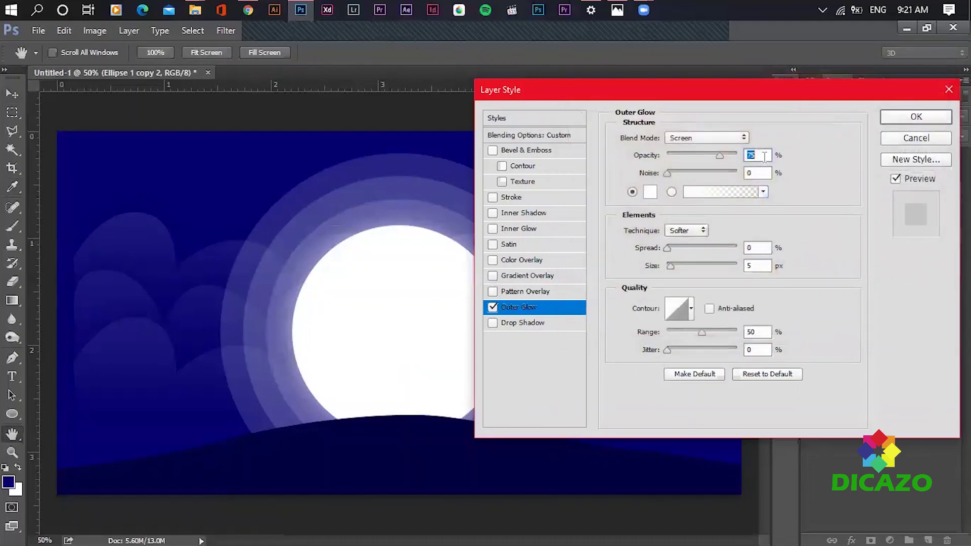
Set the ring's glow opacity to 42% and range to 75%, increase its size, apply the style and compare by toggling the layer.
text(42)
text(9)
drag(758, 334, 723, 335)
text(75)
key(Return)
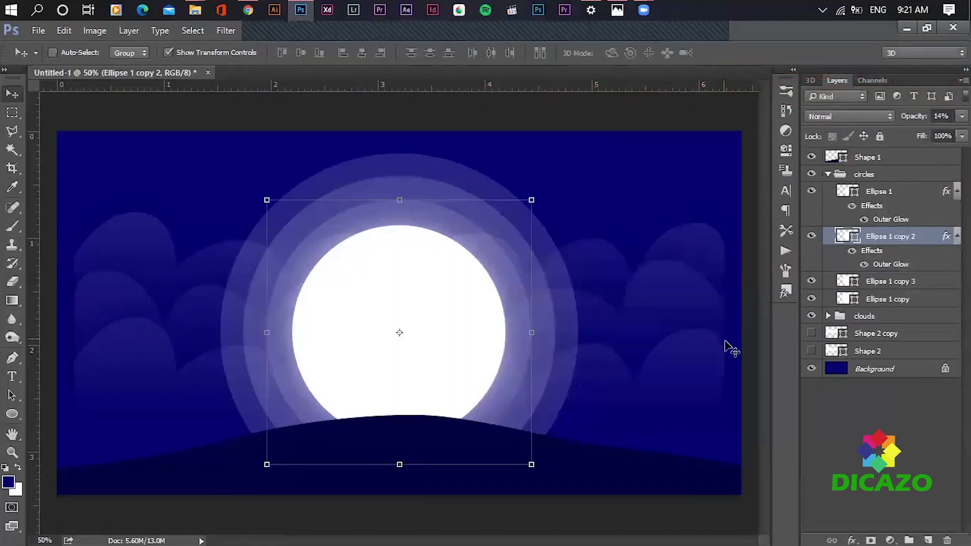
click(815, 236)
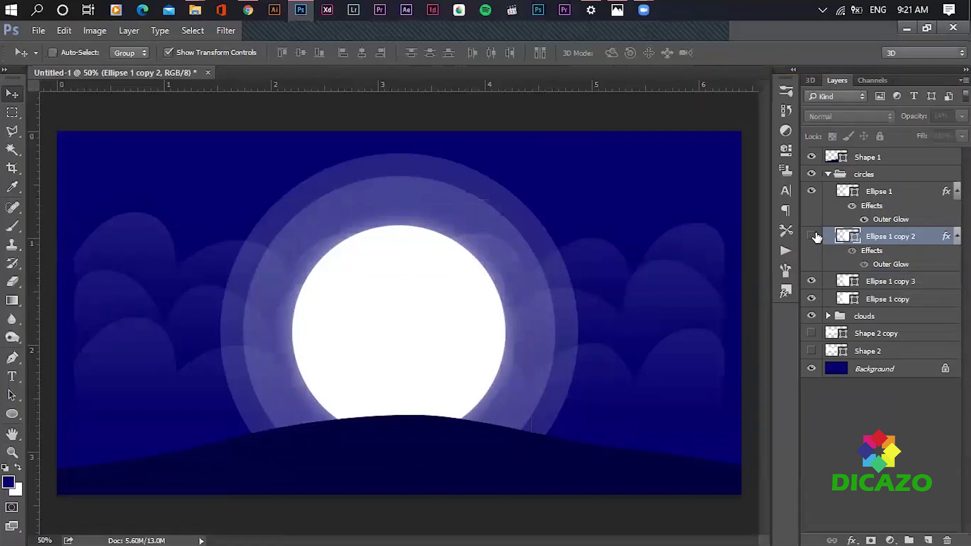
click(815, 236)
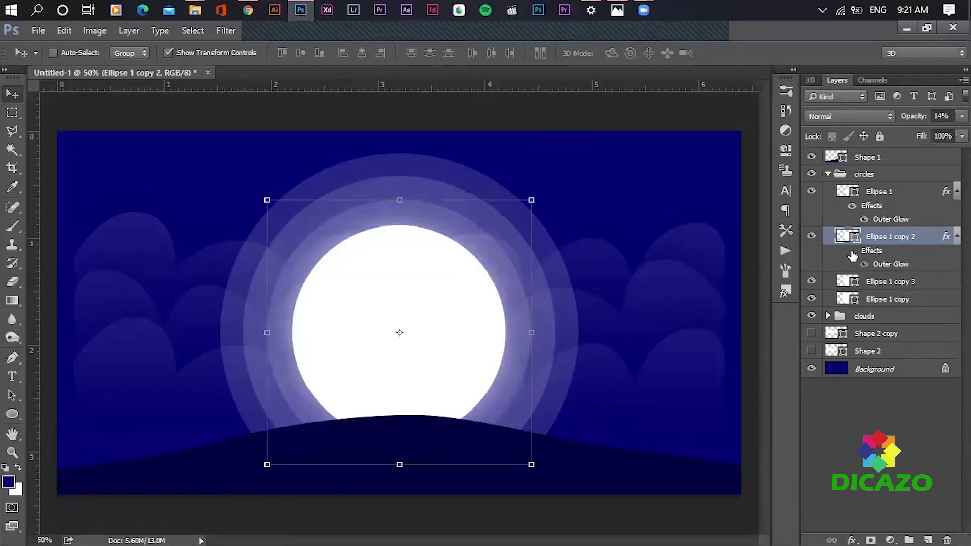
Copy the layer style of Ellipse 1 copy 2 and paste it onto Ellipse 1 copy 3 and Ellipse 1 copy.
right_click(918, 238)
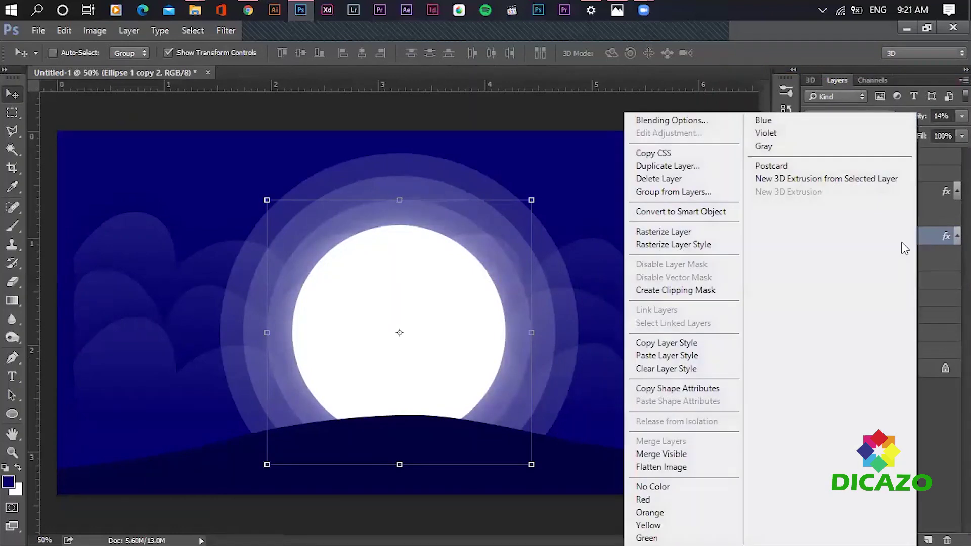
click(680, 343)
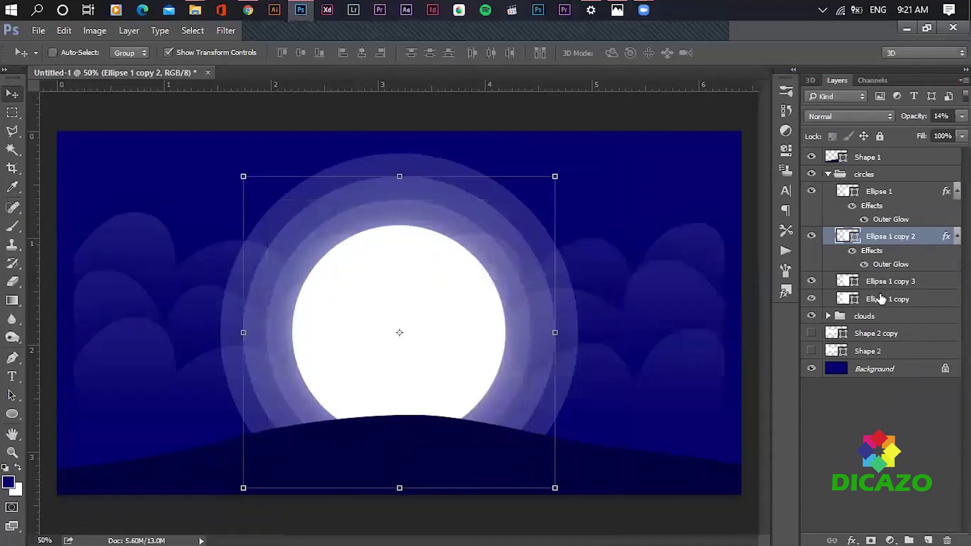
click(891, 282)
shift+click(883, 299)
right_click(883, 299)
click(658, 356)
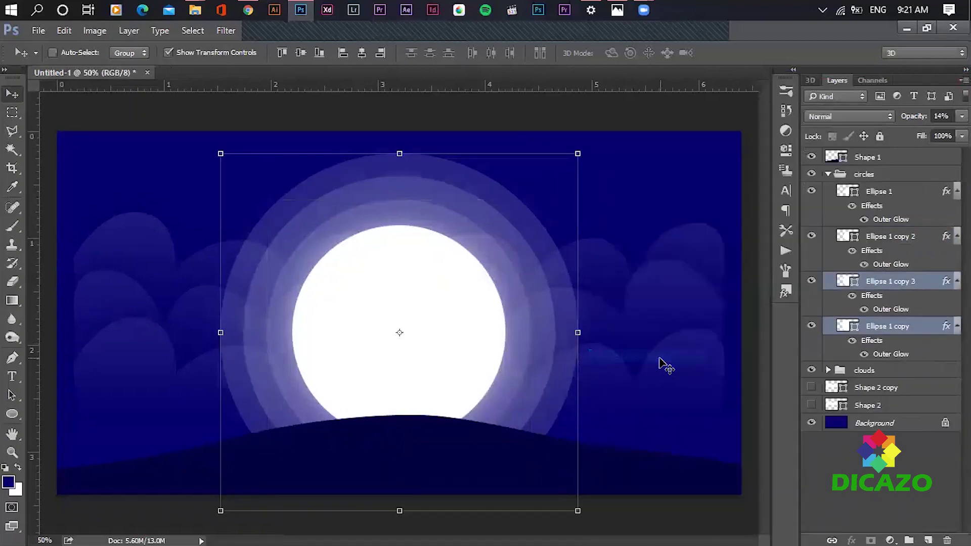
Collapse the effects lists of the ellipse layers and close the circles group.
click(957, 281)
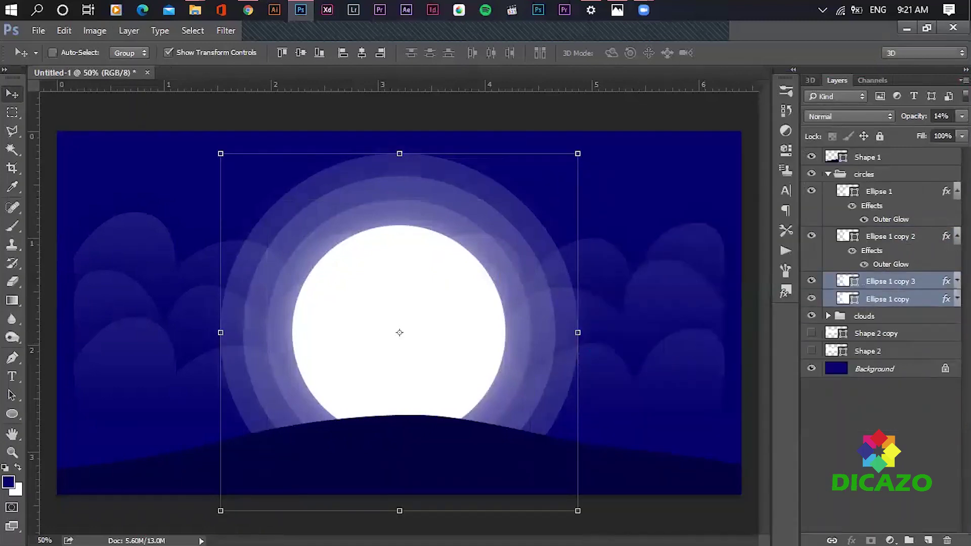
click(957, 236)
click(958, 191)
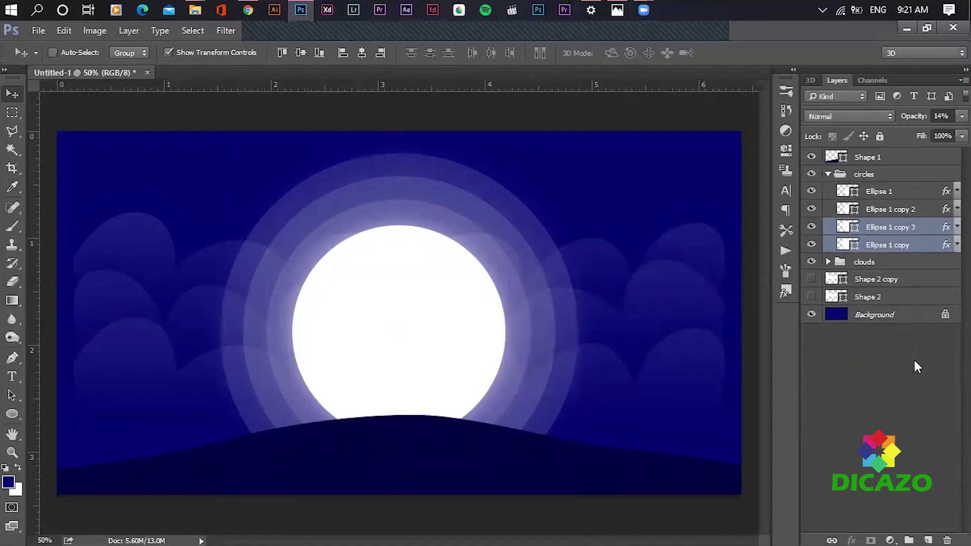
click(914, 361)
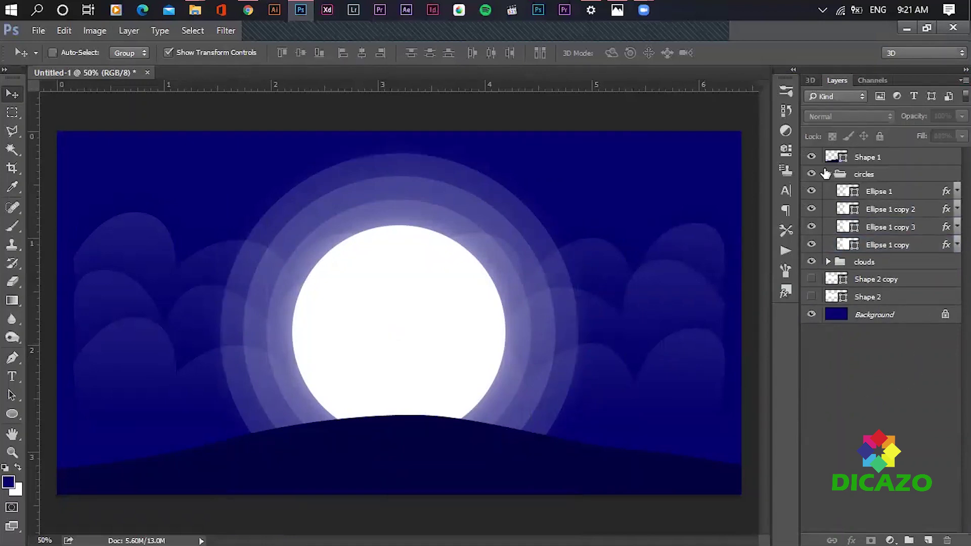
click(828, 174)
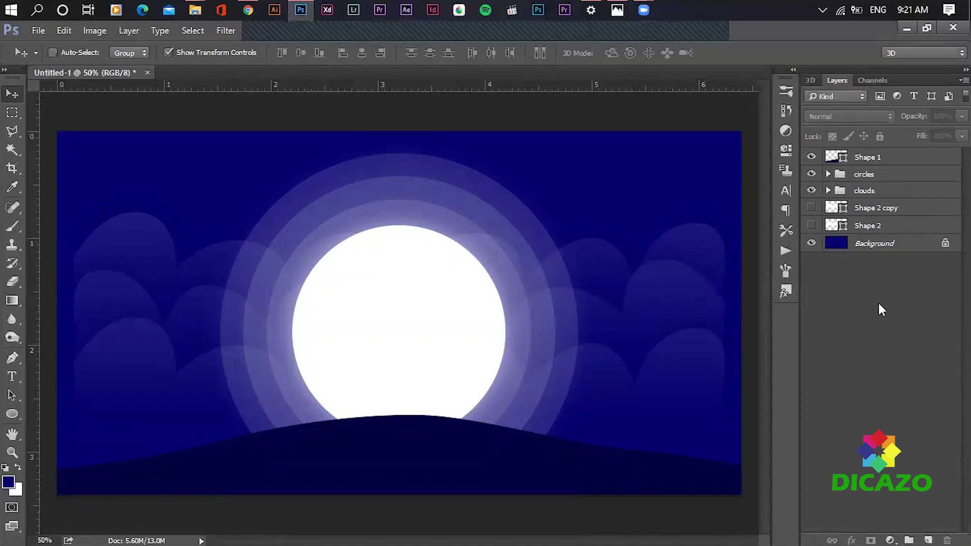
Add a new layer above the Shape 1 hill and fill it with the dark blue foreground colour.
click(898, 157)
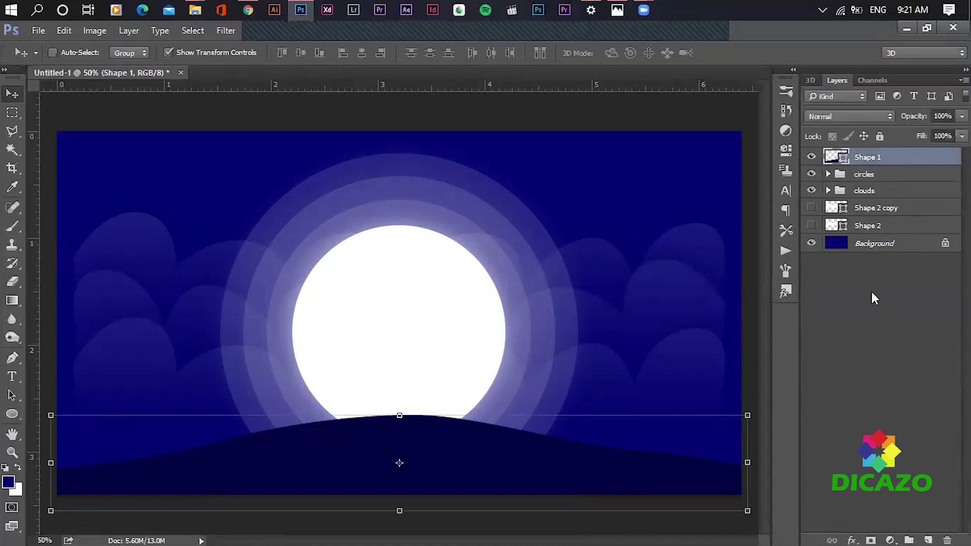
click(861, 346)
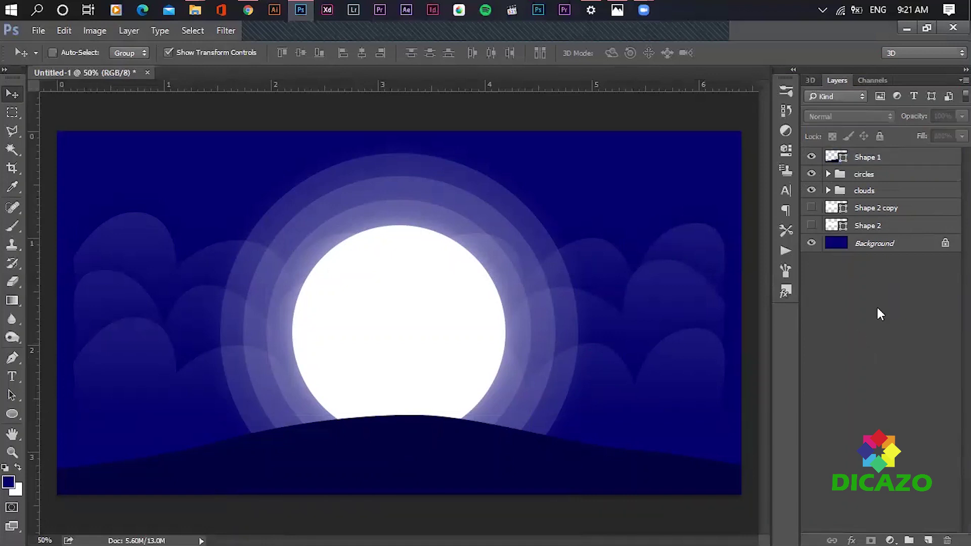
click(883, 161)
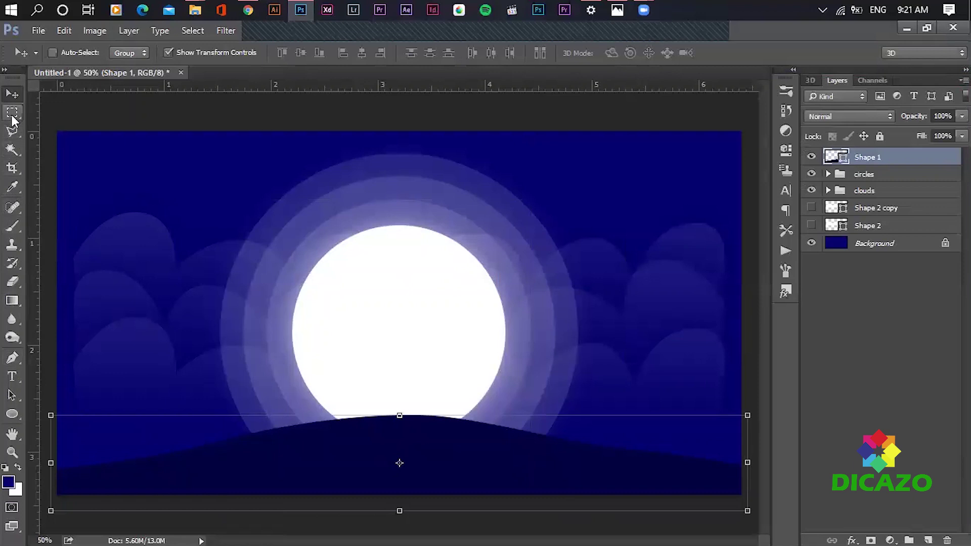
click(929, 541)
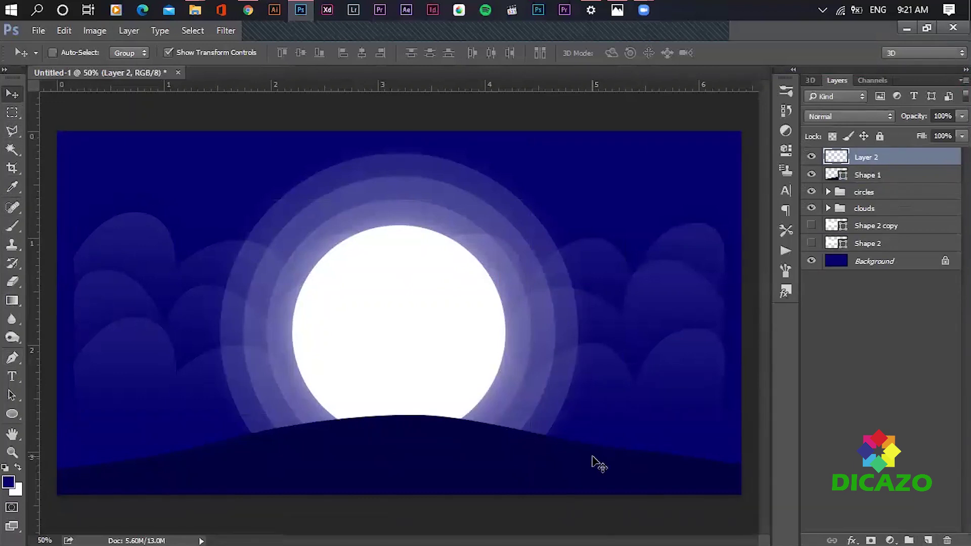
key(alt+BackSpace)
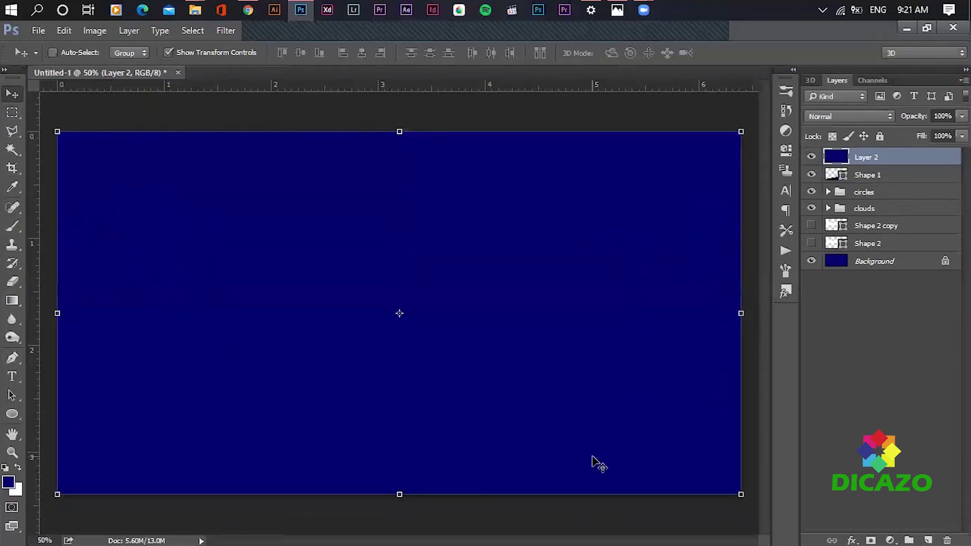
Erase the centre of Layer 2 around the moon with a soft eraser, enlarging it from 700 px to about 1400 px to leave a vignette.
click(12, 283)
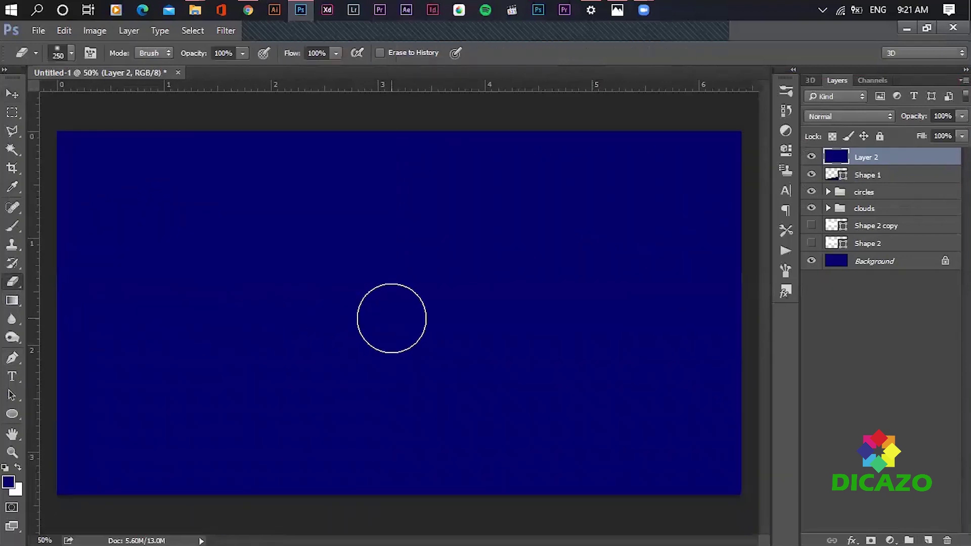
key(bracketright)
key(bracketright)
key(bracketright)
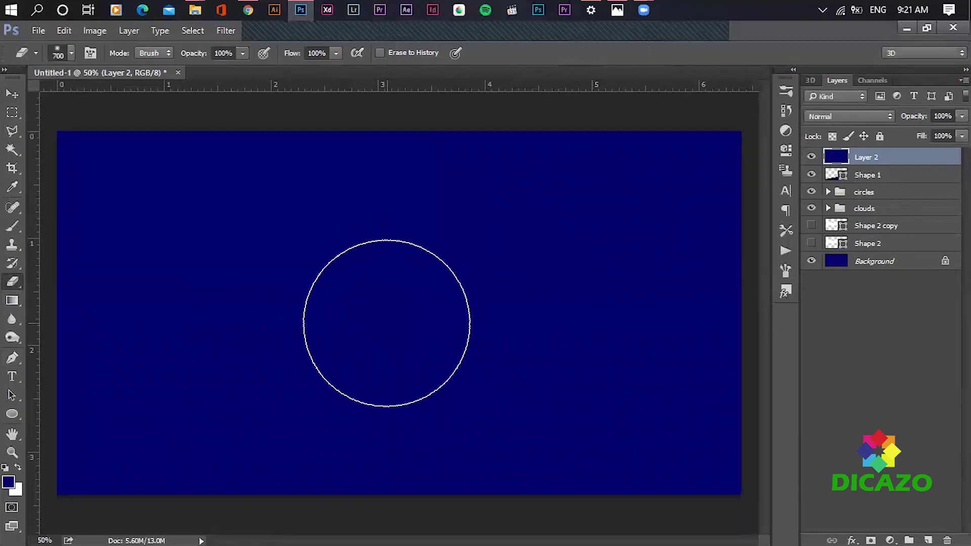
click(389, 323)
click(390, 324)
click(396, 323)
click(397, 323)
key(bracketright)
click(395, 332)
key(bracketright)
click(395, 332)
key(bracketright)
click(396, 333)
key(bracketright)
click(396, 333)
key(bracketright)
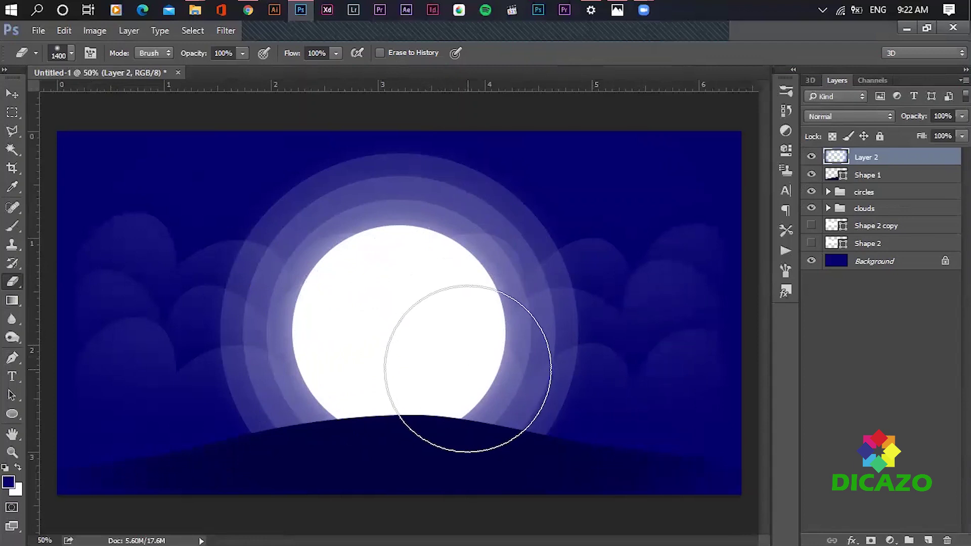
Reduce the eraser size to 300 px and lower Layer 2's opacity to soften the dark blue vignette.
key(bracketleft)
key(bracketleft)
key(bracketleft)
key(bracketleft)
key(bracketleft)
key(bracketleft)
key(bracketleft)
key(bracketleft)
key(bracketleft)
key(bracketleft)
key(bracketleft)
drag(921, 120, 908, 121)
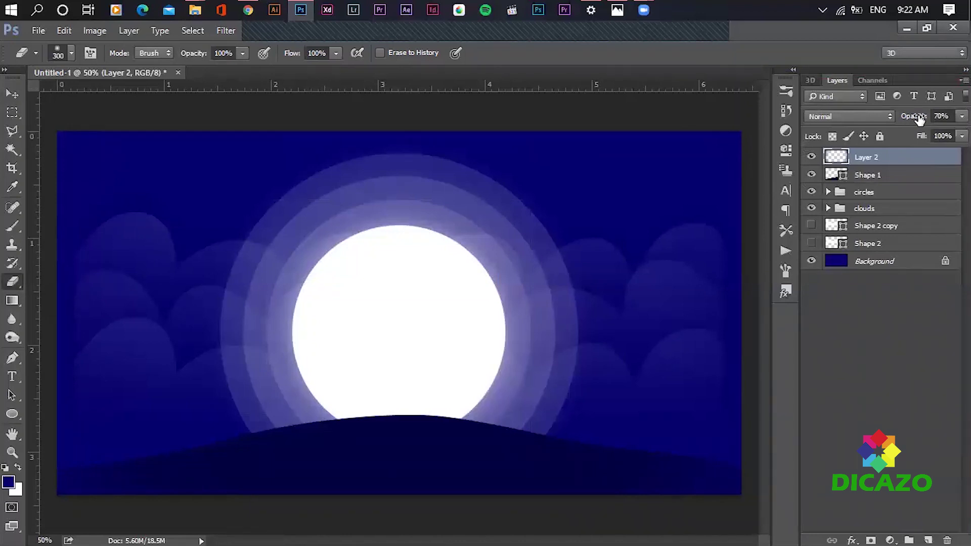
drag(920, 119, 915, 121)
click(931, 273)
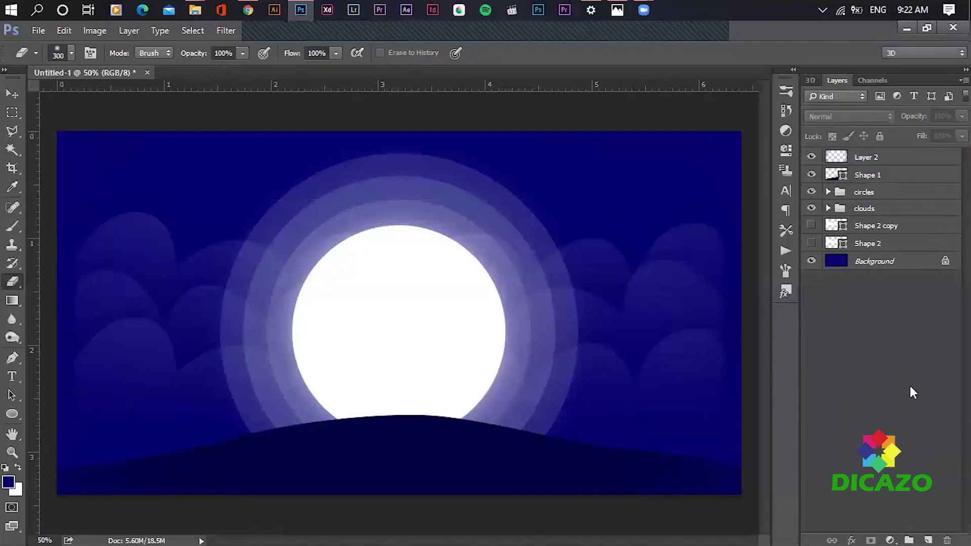
Create a new layer group above Shape 1 and name it images.
click(892, 183)
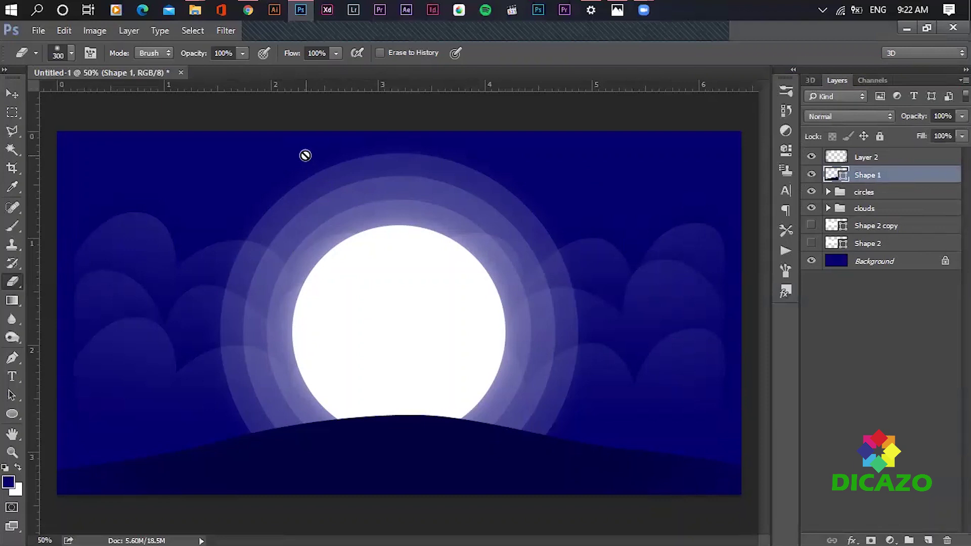
click(909, 540)
double_click(869, 175)
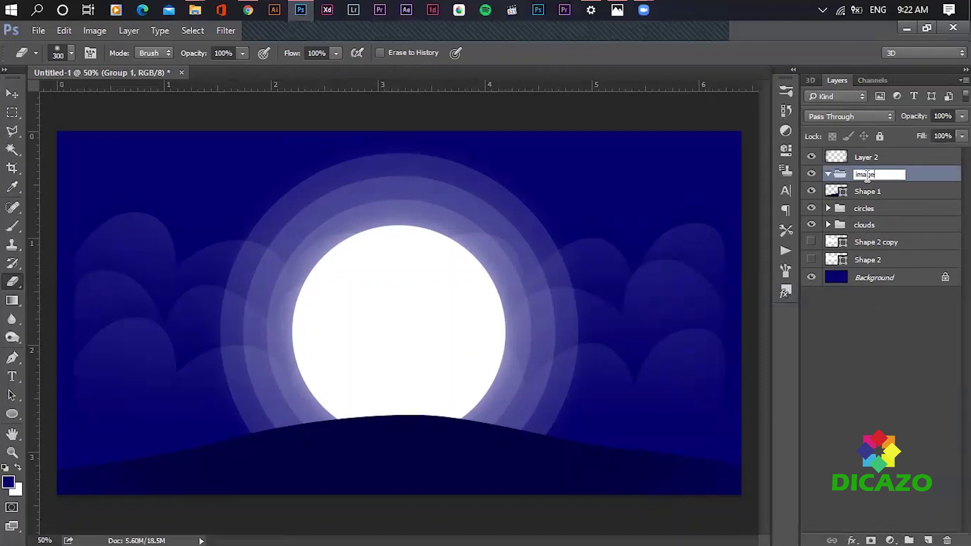
click(909, 419)
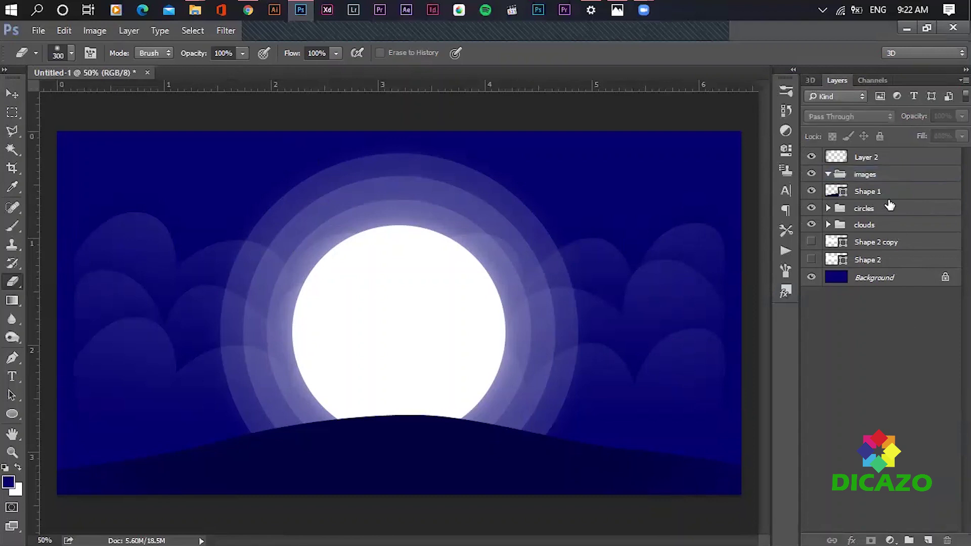
Place the Download-Deer-PNG file from the data folder into the illustration at its default size and move its layer into the images group.
click(882, 175)
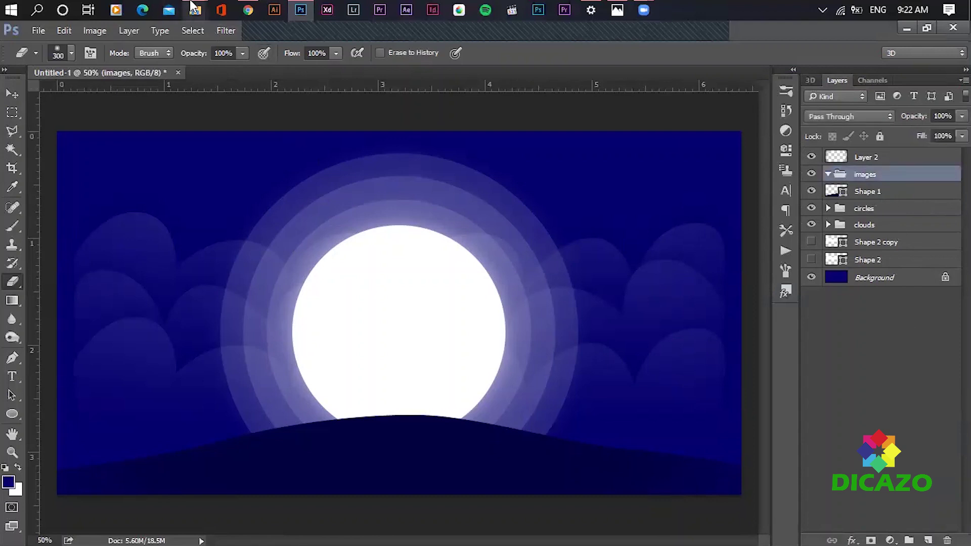
mouse_move(195, 10)
click(205, 87)
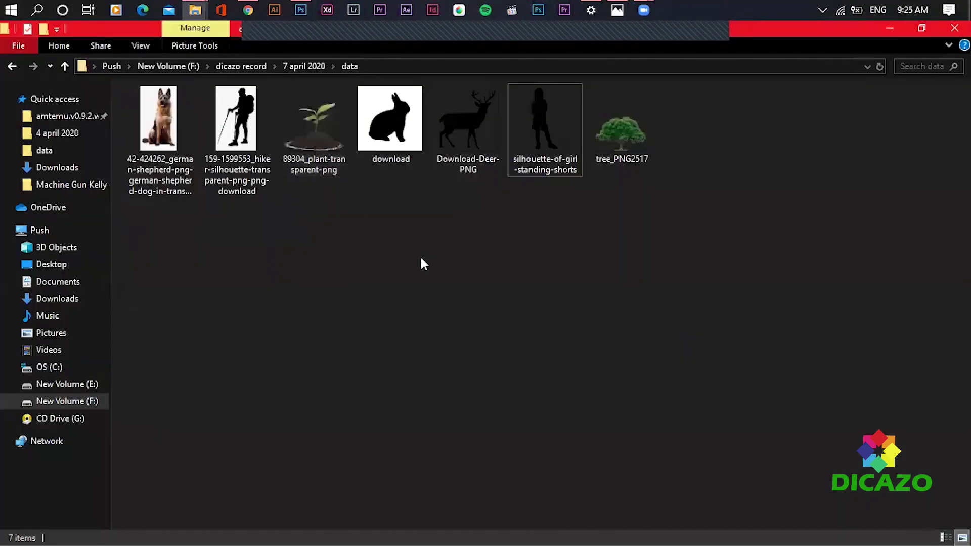
drag(470, 119, 404, 354)
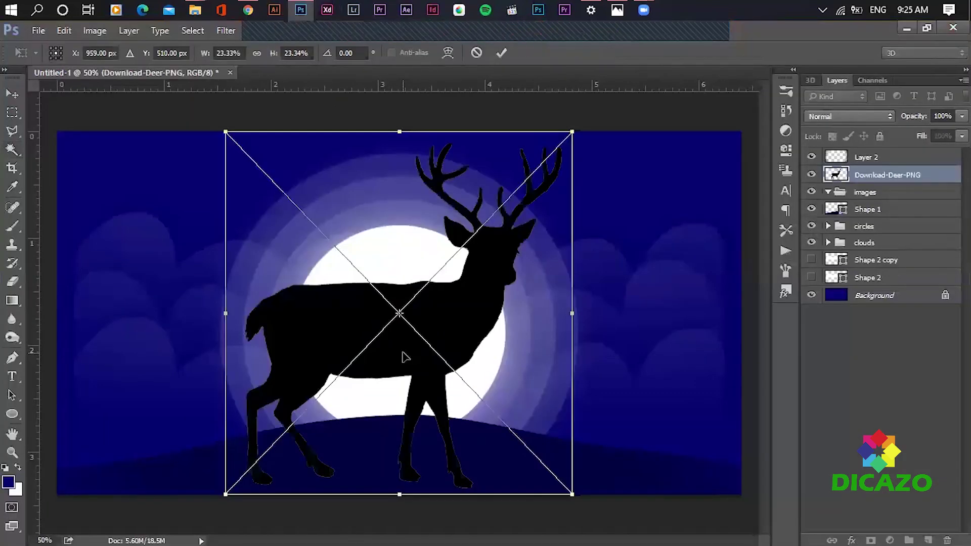
click(502, 53)
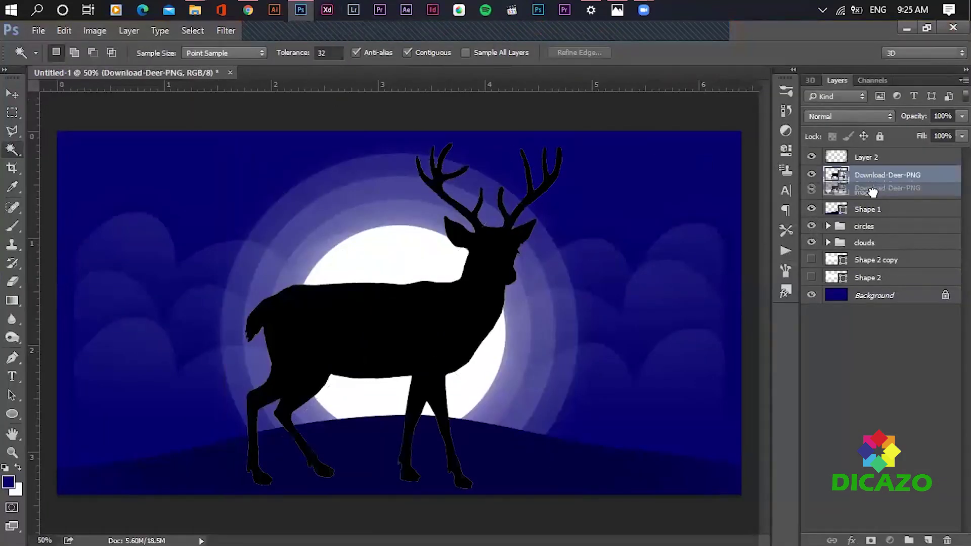
drag(876, 196, 881, 194)
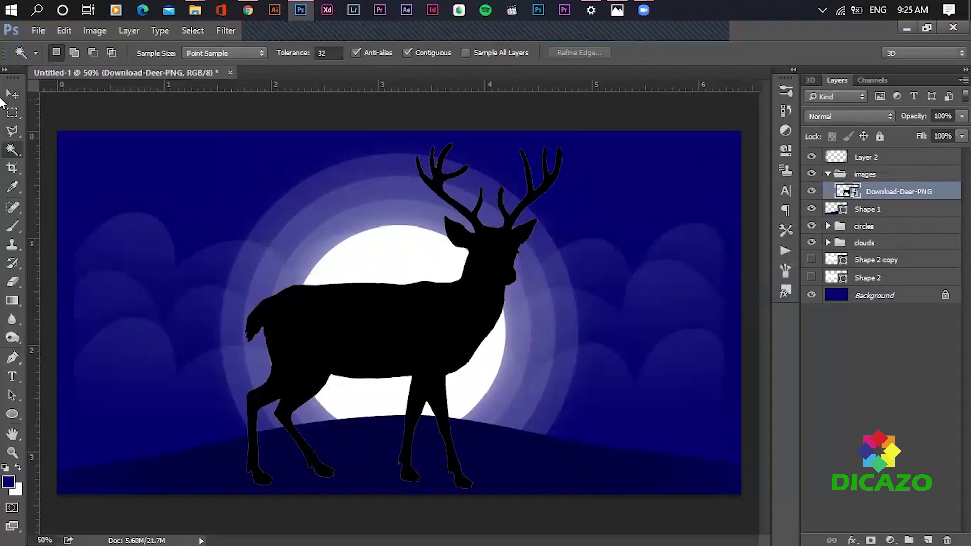
Scale the deer silhouette down proportionally about its centre to about 4.2%.
key(ctrl+t)
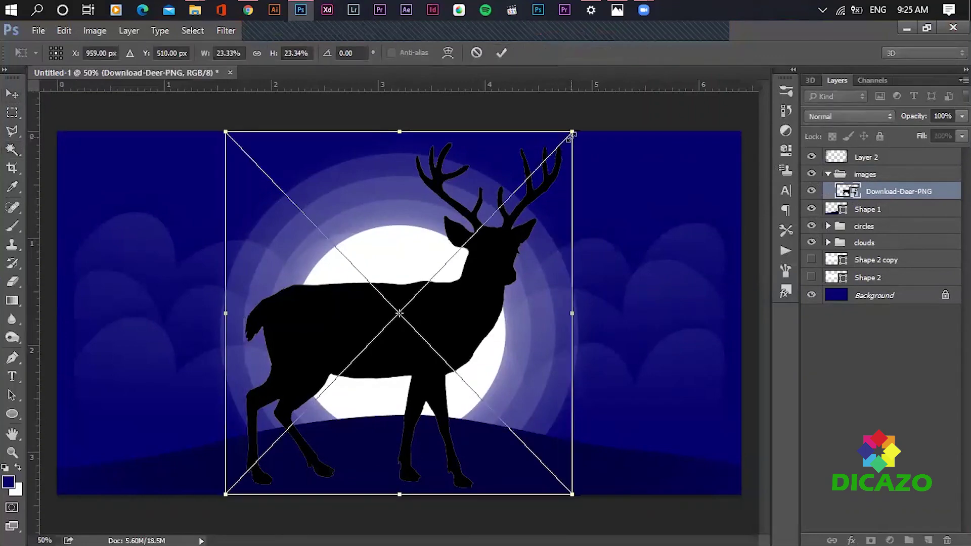
drag(571, 135, 446, 306)
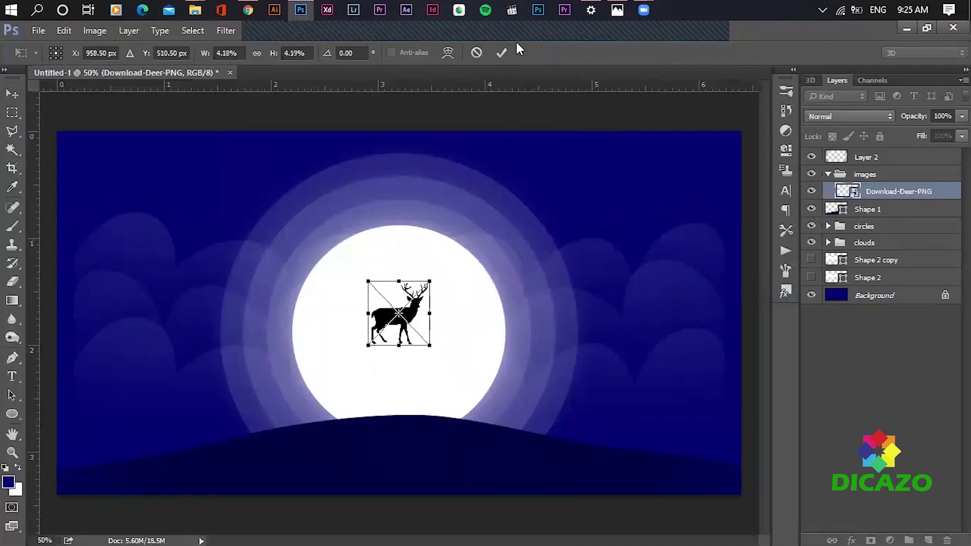
click(501, 52)
Move the deer onto the hilltop in front of the moon and fine-tune its size and position so its feet meet the ground.
drag(477, 314, 482, 382)
key(ctrl+plus)
key(ctrl+plus)
key(ctrl+plus)
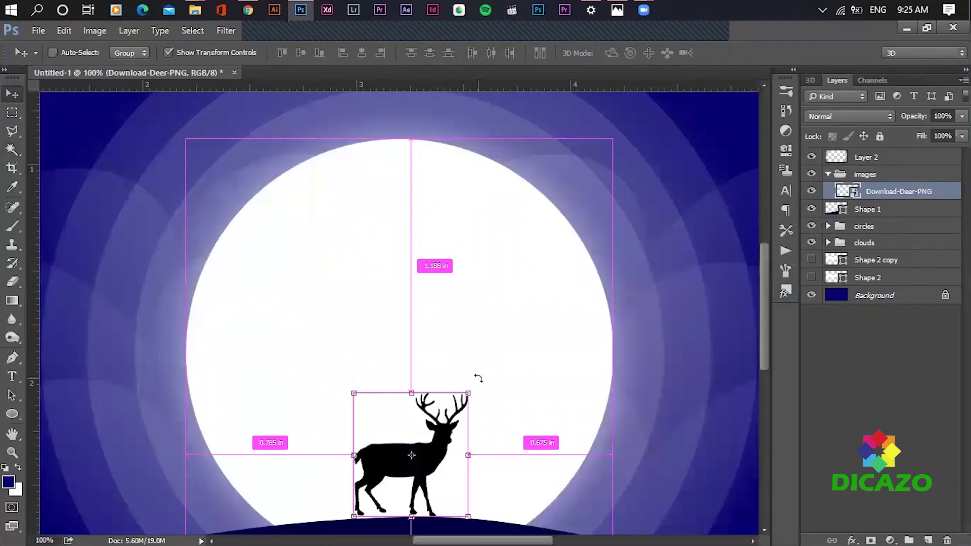
key(space)
drag(477, 367, 464, 150)
drag(464, 325, 501, 333)
drag(492, 297, 490, 315)
drag(565, 190, 558, 187)
drag(529, 287, 568, 280)
click(502, 53)
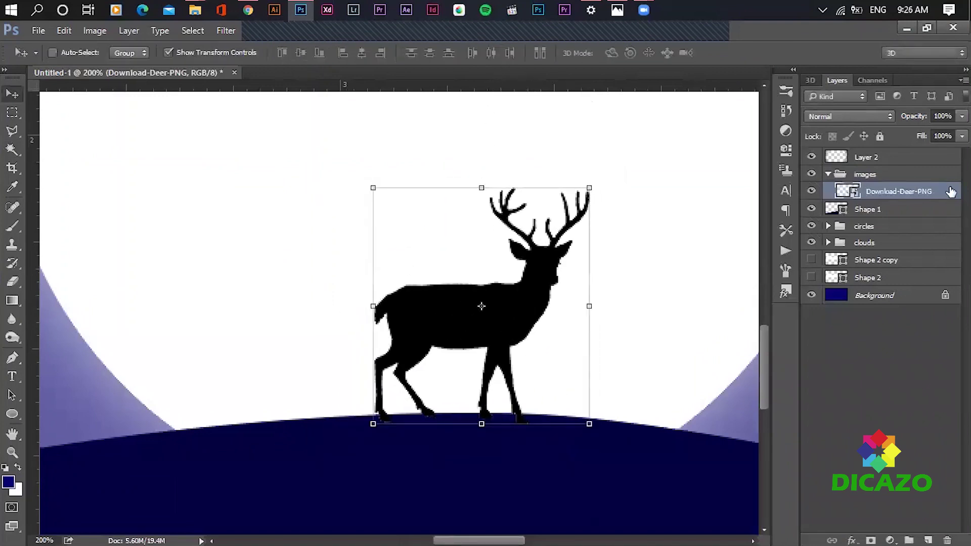
Add a Color Overlay to the deer layer using the hill's dark navy colour, 02003f.
right_click(908, 200)
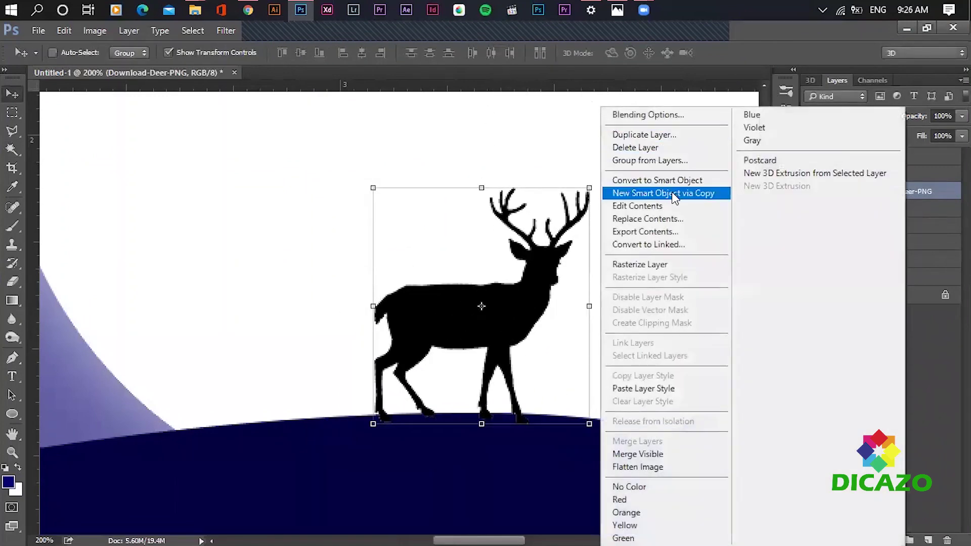
click(657, 116)
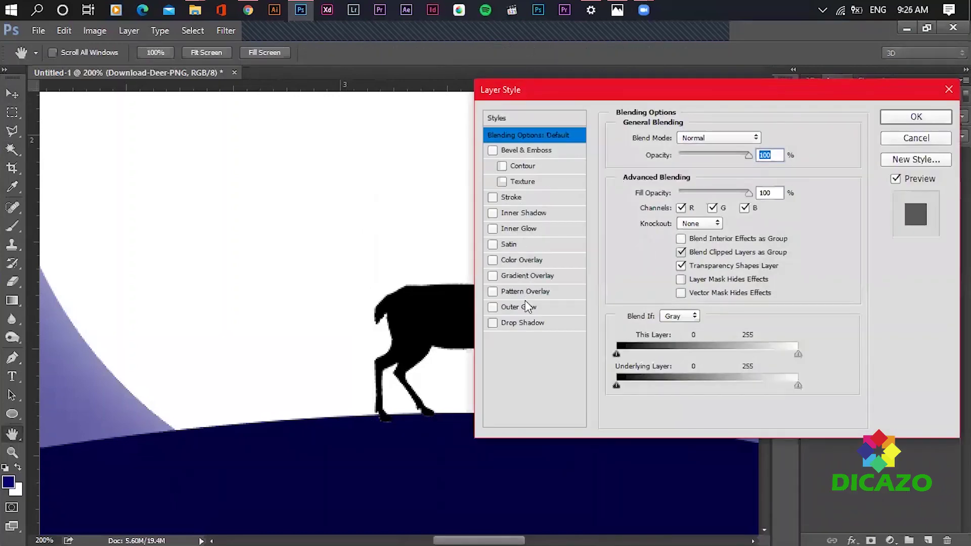
click(554, 259)
click(769, 141)
click(324, 499)
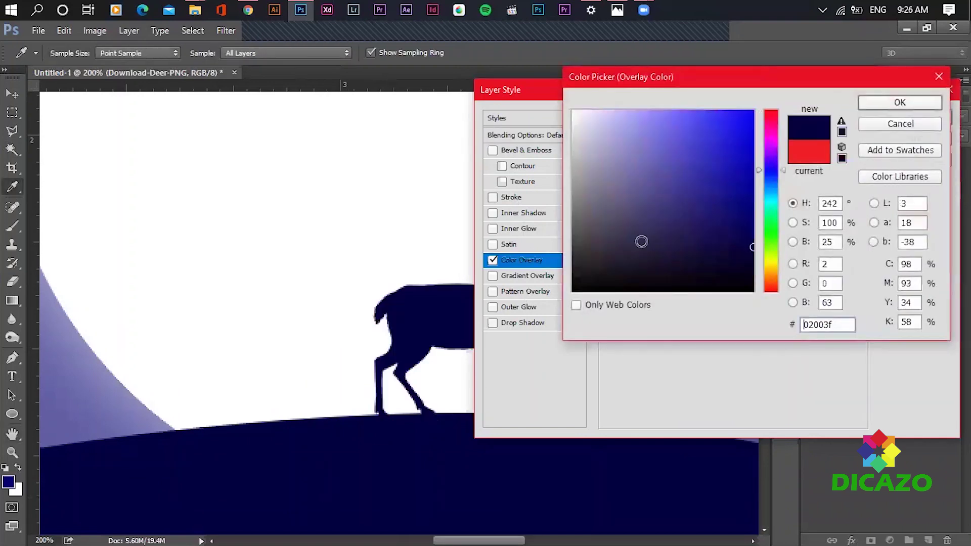
click(878, 108)
click(909, 111)
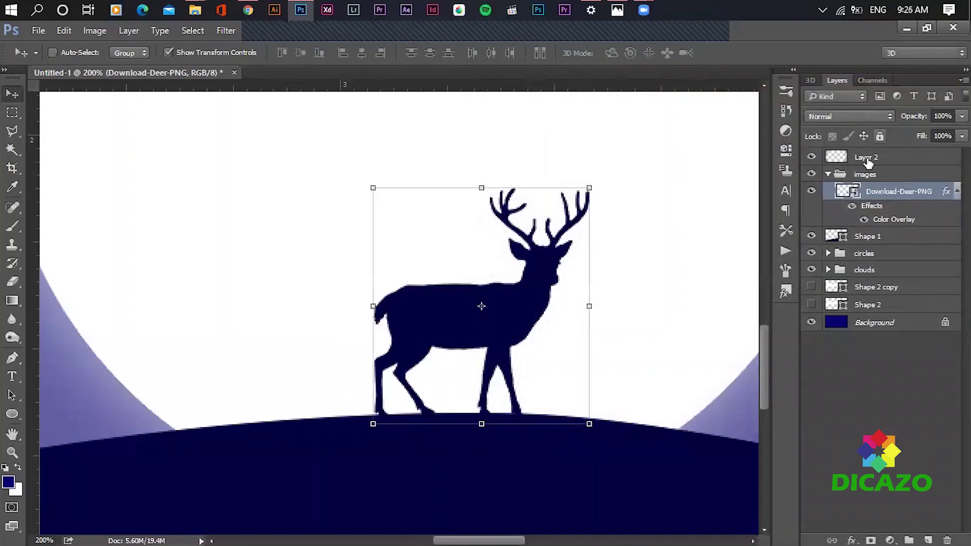
Shift the deer slightly left and down so its hooves sink into the hilltop, and deselect its layer.
key(ctrl+0)
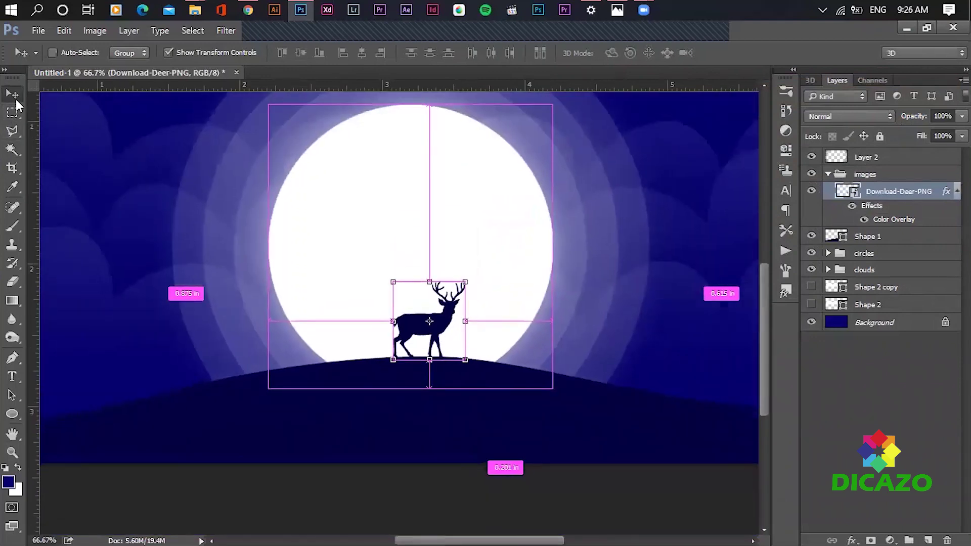
drag(506, 308, 498, 313)
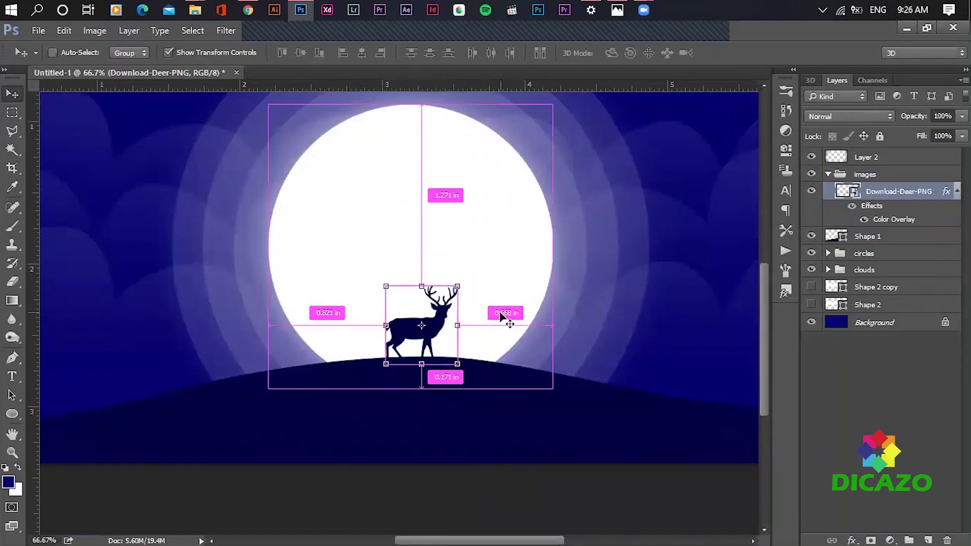
key(ctrl+minus)
click(839, 437)
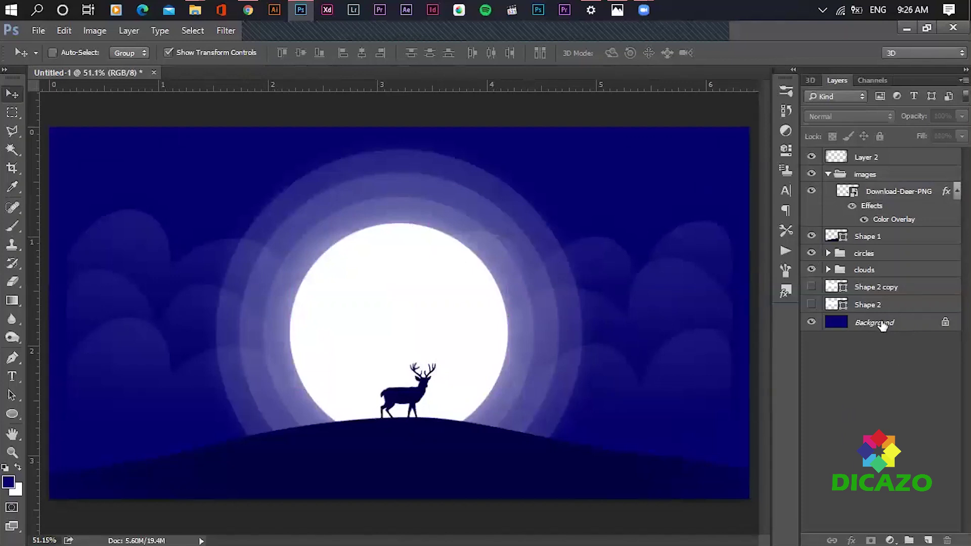
Nudge the deer layer a little further left to centre it under the moon, and deselect the layer.
click(884, 192)
key(Left)
key(Left)
key(Left)
key(Left)
key(Left)
key(Left)
key(Left)
key(Left)
key(Left)
key(Left)
key(Left)
key(Left)
key(Left)
key(Left)
key(Left)
key(Left)
key(Left)
key(Left)
key(Left)
key(Left)
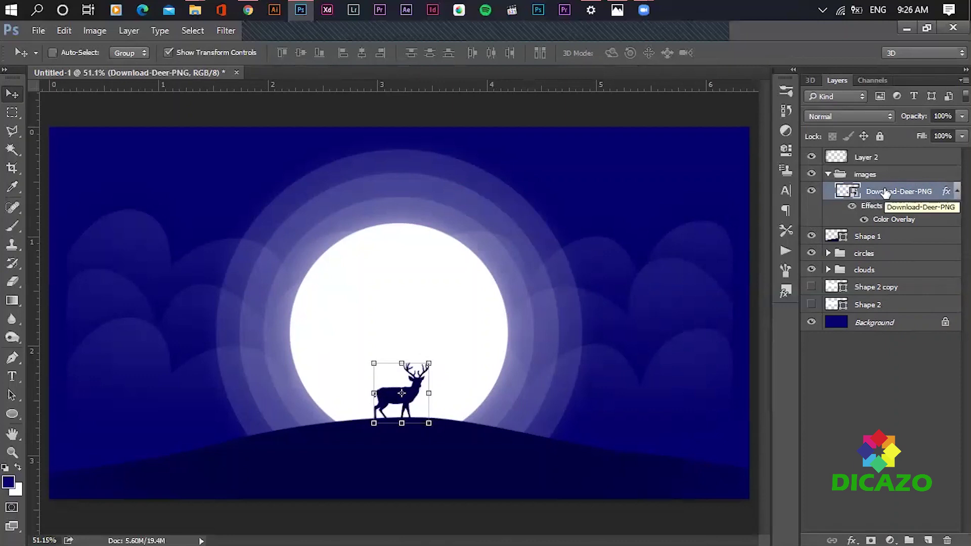
click(899, 365)
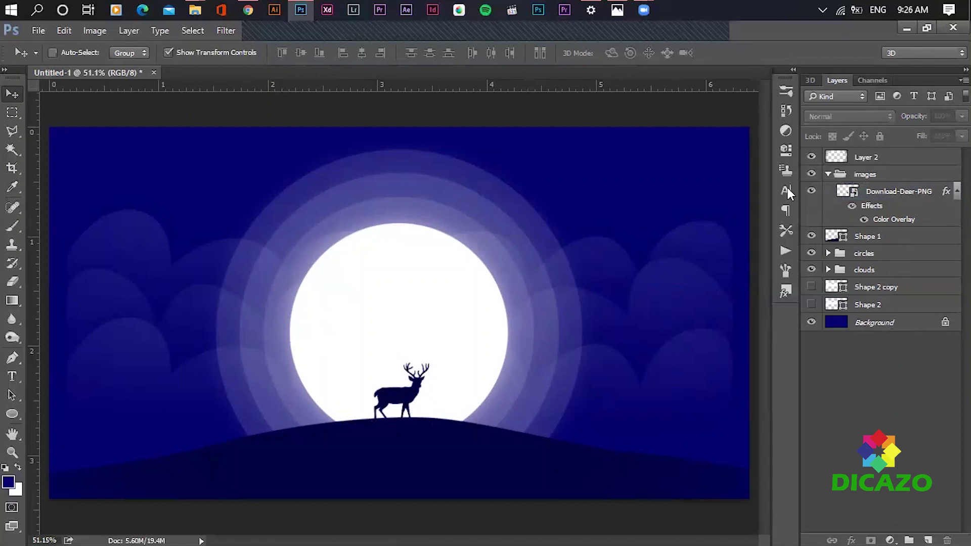
Switch to the data folder in File Explorer and place the german-shepherd, hiker, plant, download, girl silhouette and tree_PNG2517 images into the illustration.
mouse_move(195, 10)
click(277, 93)
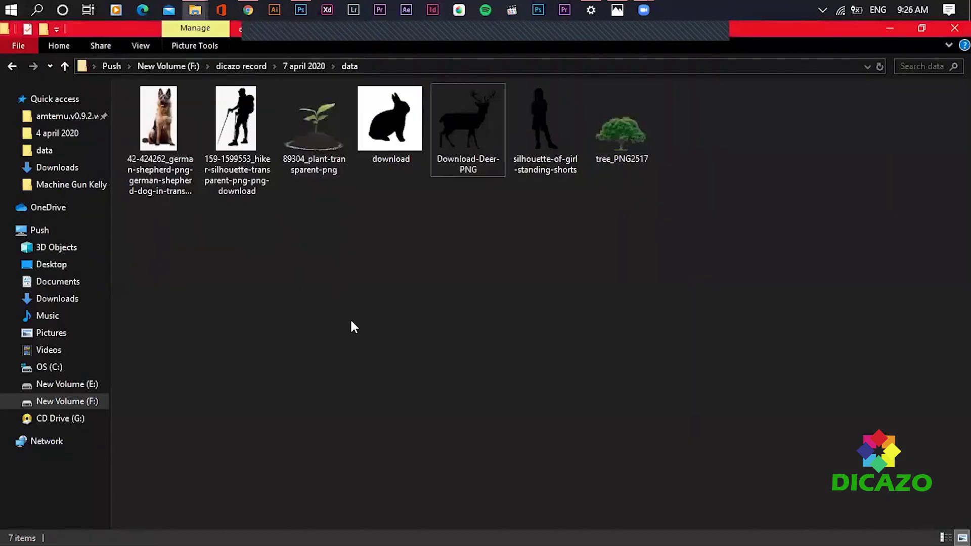
click(149, 123)
ctrl+click(237, 122)
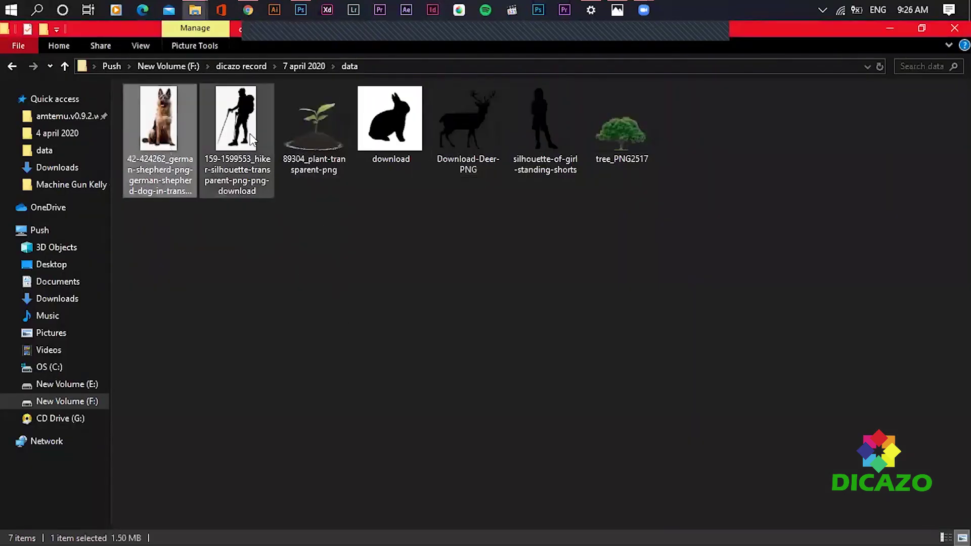
ctrl+click(318, 147)
ctrl+click(556, 165)
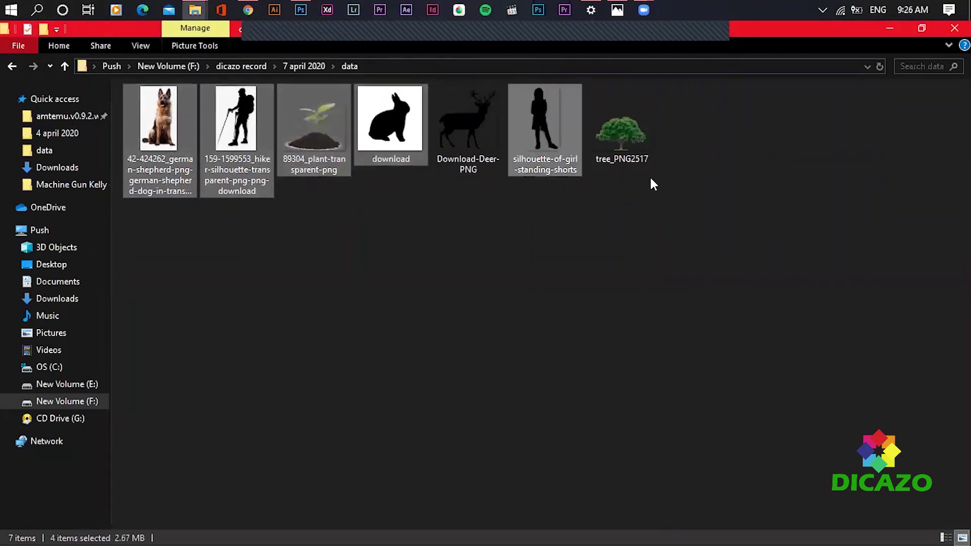
ctrl+click(641, 138)
drag(160, 124, 395, 341)
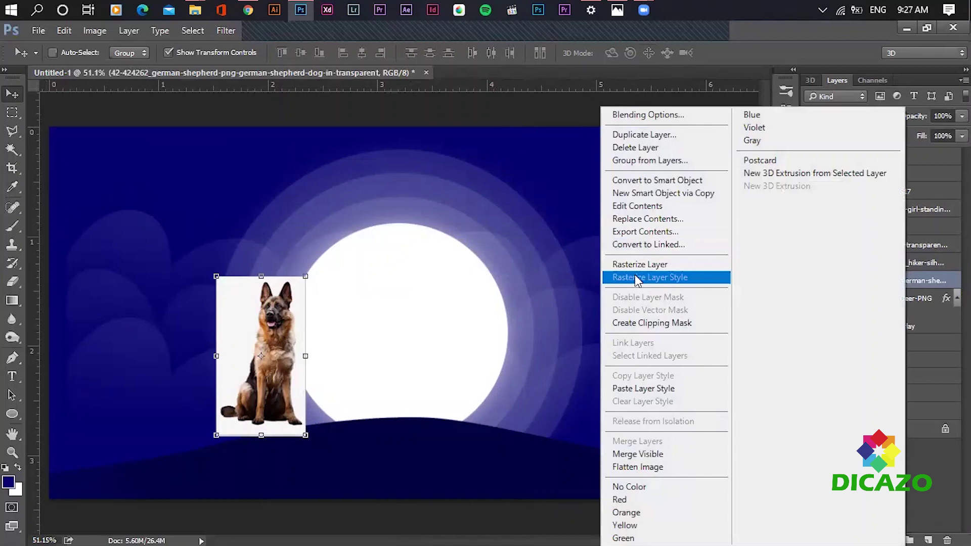
Rasterize the german-shepherd layer and remove the white background around the dog with the Magic Wand.
click(640, 265)
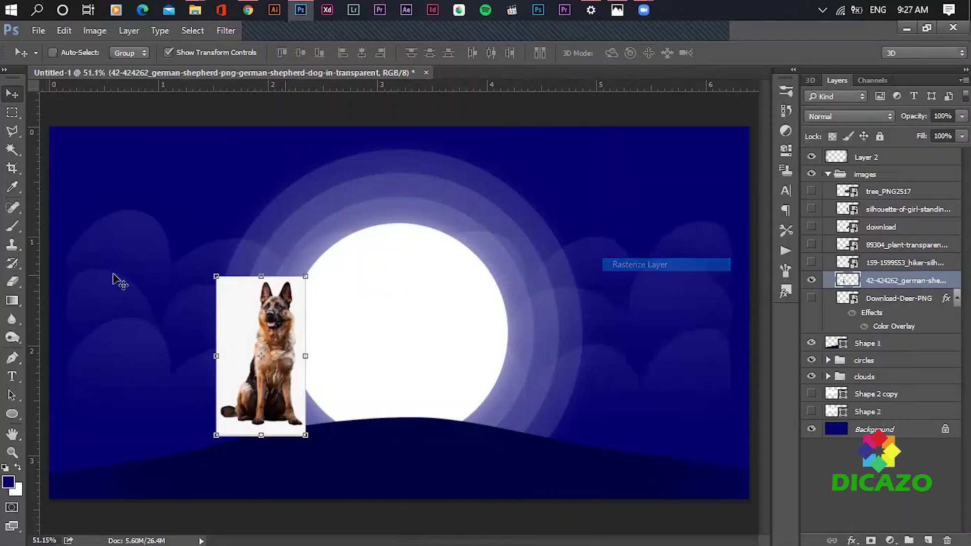
key(w)
click(238, 325)
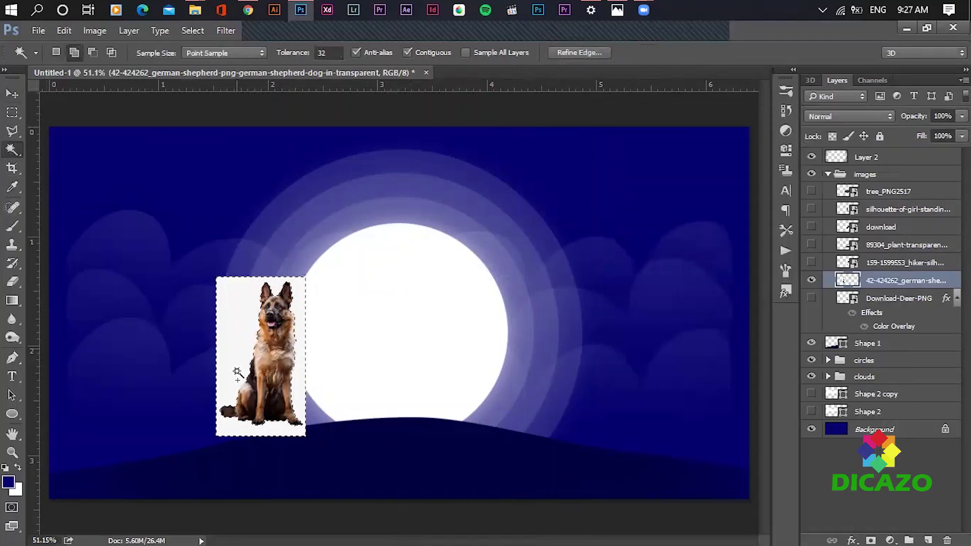
key(Delete)
key(ctrl+d)
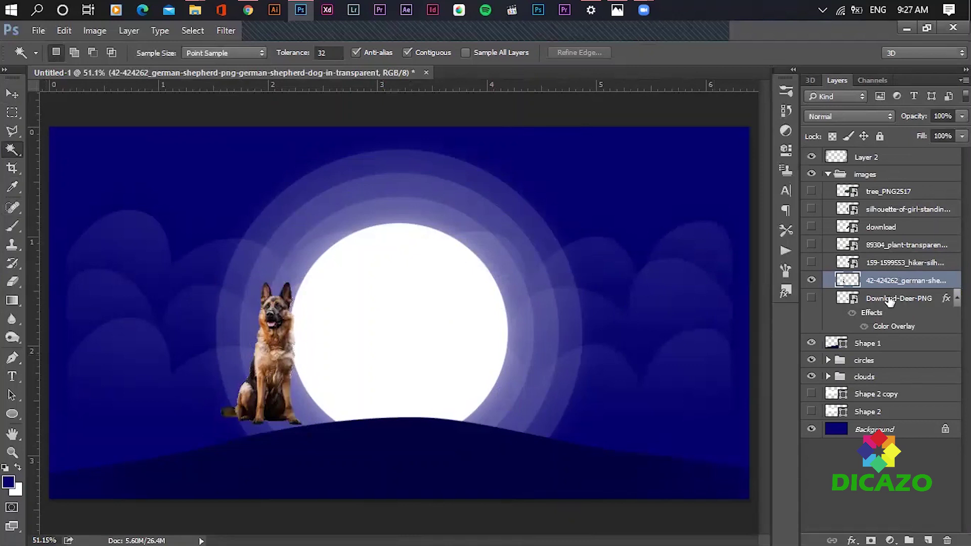
Hide the german-shepherd layer, show the hiker layer and move the hiker to the moon's left edge.
click(812, 280)
click(811, 262)
click(874, 263)
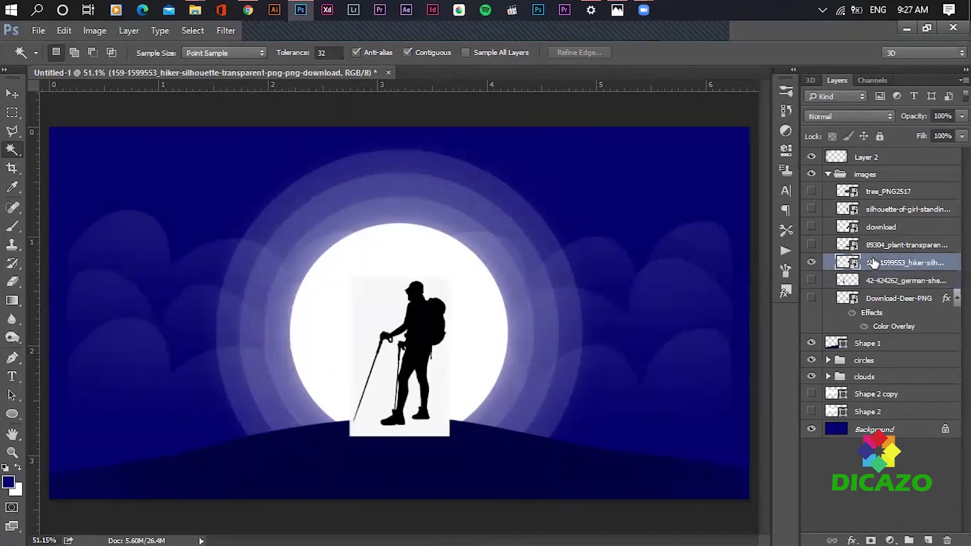
key(v)
drag(426, 288, 292, 309)
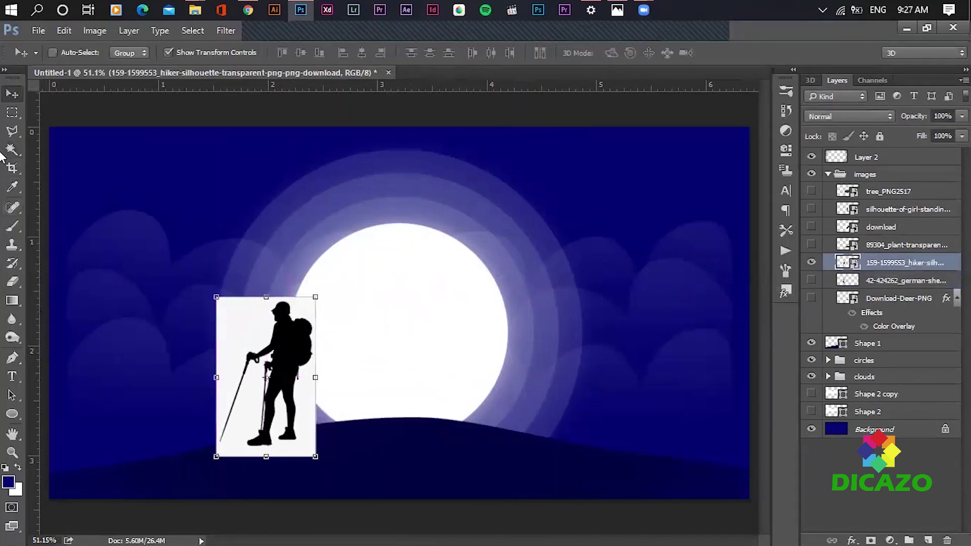
Select the white background around the hiker with the Magic Wand and try to delete it.
key(w)
click(218, 327)
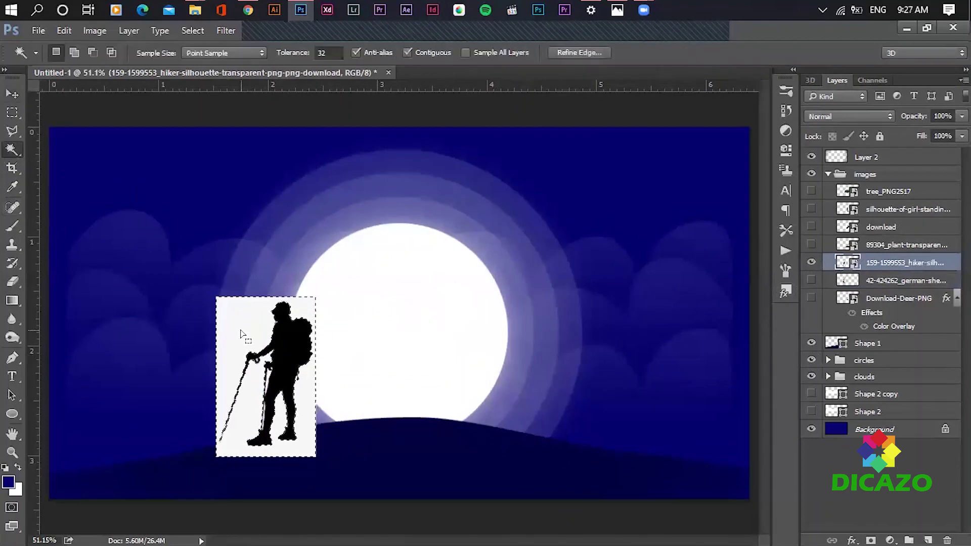
key(Delete)
click(478, 235)
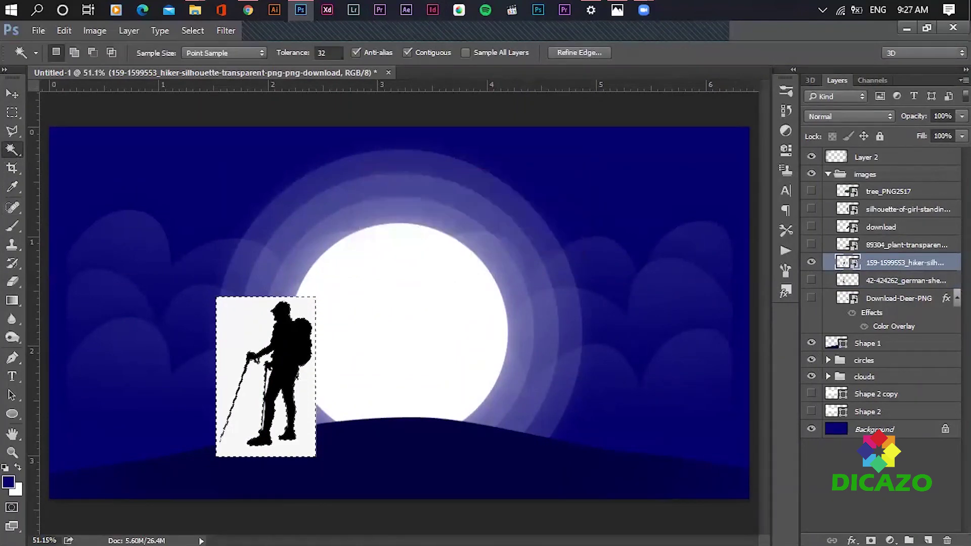
Rasterize the hiker layer, apply Color Range within the background selection and delete the white background.
right_click(931, 265)
click(656, 263)
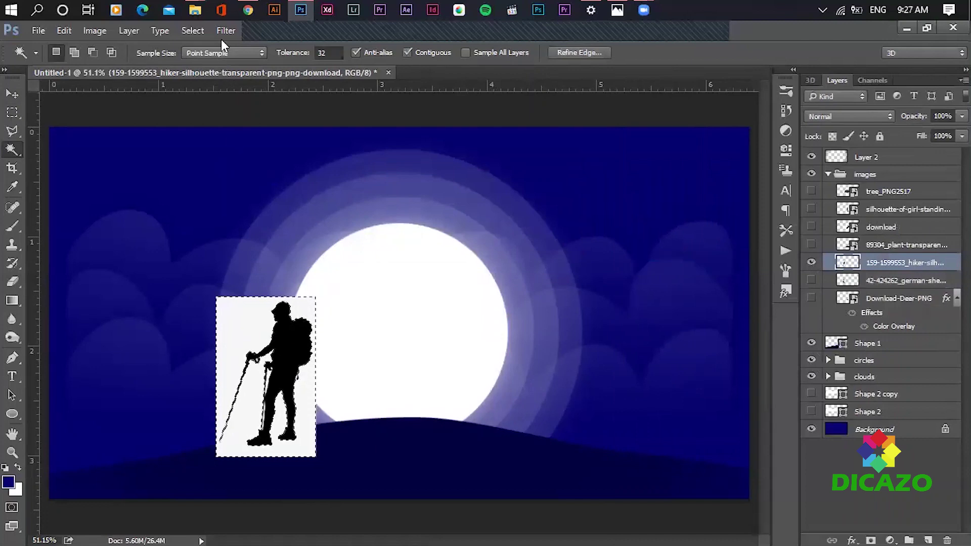
click(184, 30)
click(212, 167)
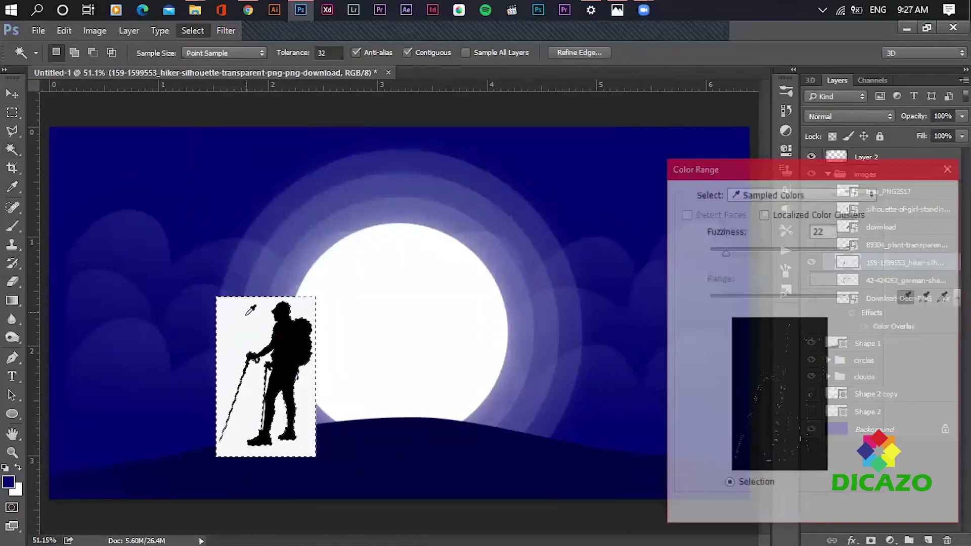
click(926, 200)
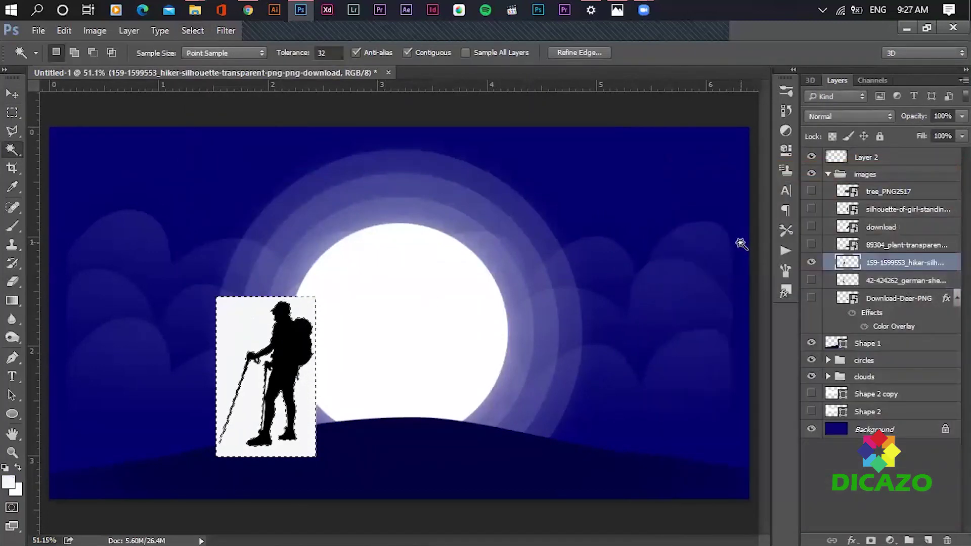
key(Delete)
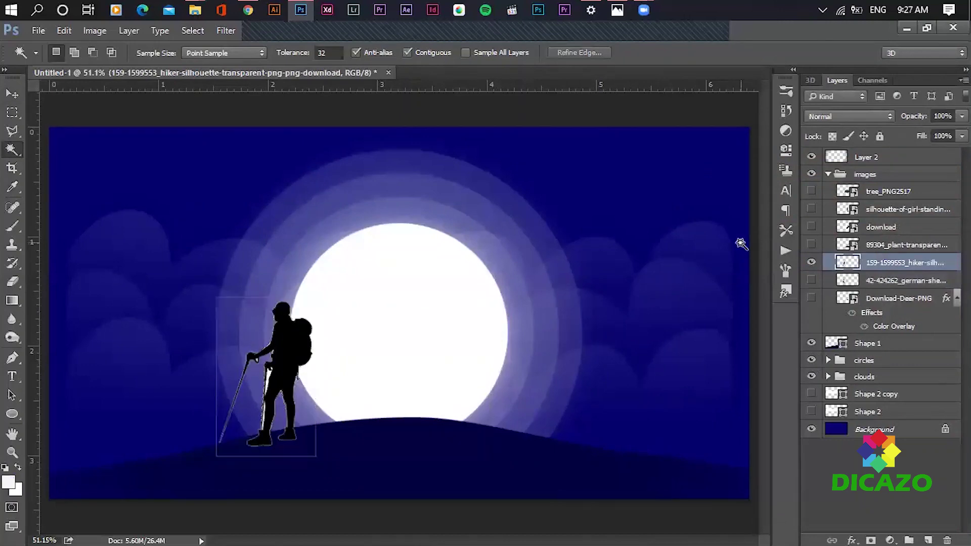
Select the leftover white gaps at the hiker's hand and between pole and leg with the Magic Wand and delete them.
key(z)
drag(241, 368, 325, 479)
drag(390, 484, 338, 390)
click(12, 150)
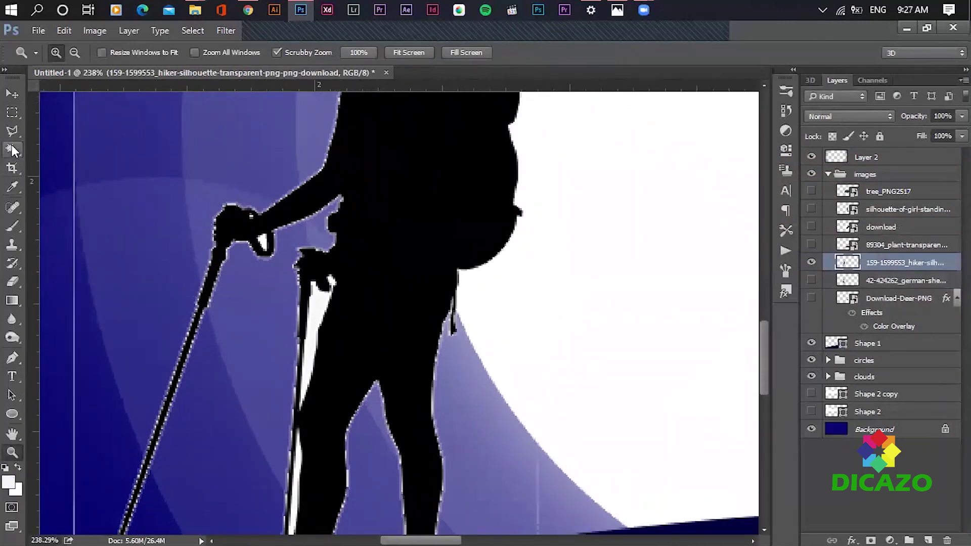
shift+click(262, 241)
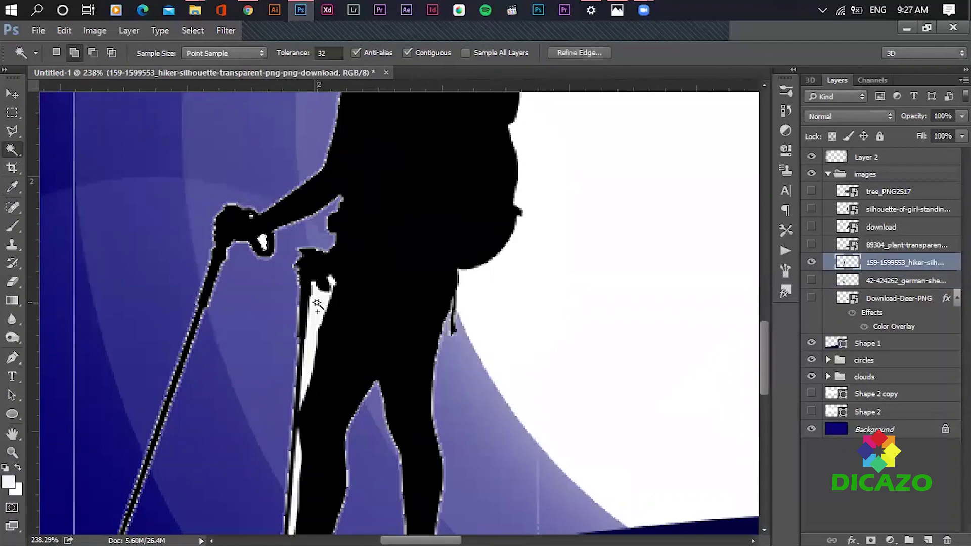
click(294, 500)
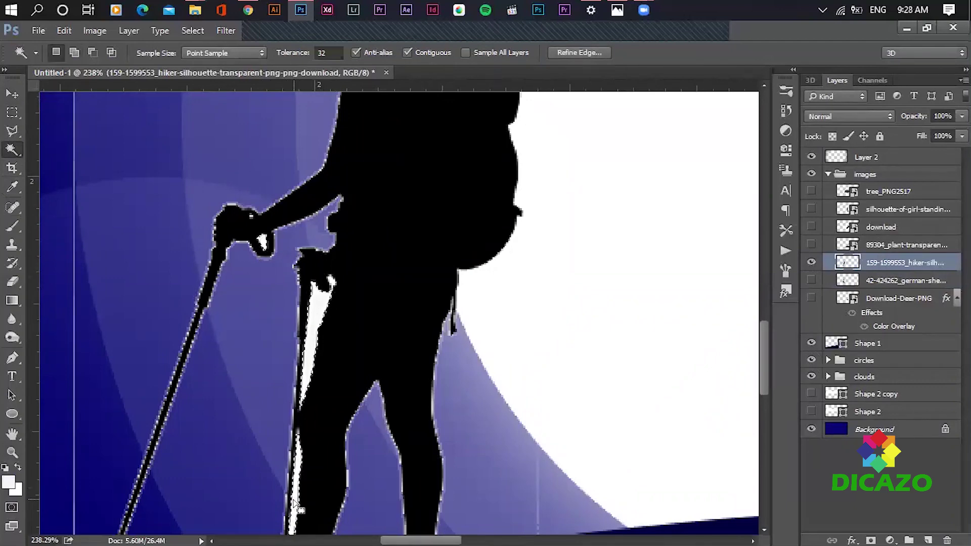
key(Delete)
key(ctrl+d)
key(ctrl+0)
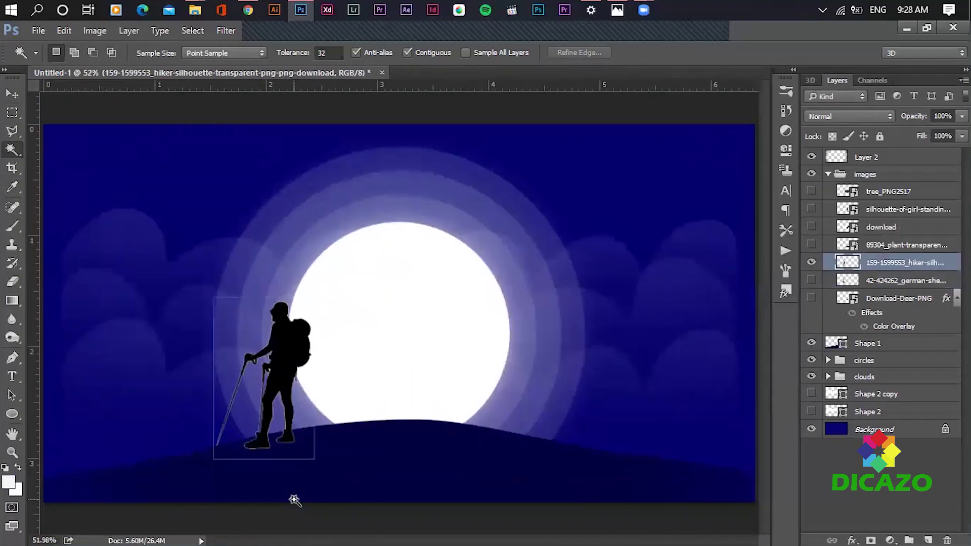
Move the hiker right so it overlaps the moon's left side, and hide its layer.
key(v)
drag(294, 364, 349, 365)
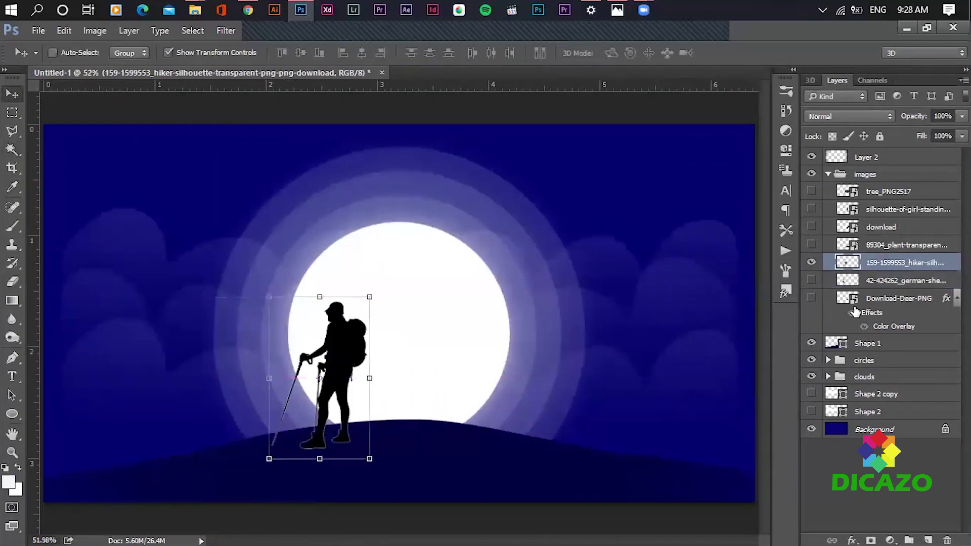
click(812, 262)
Preview the plant layer on its own, and switch visibility and selection from it to the download rabbit layer.
click(812, 245)
click(900, 245)
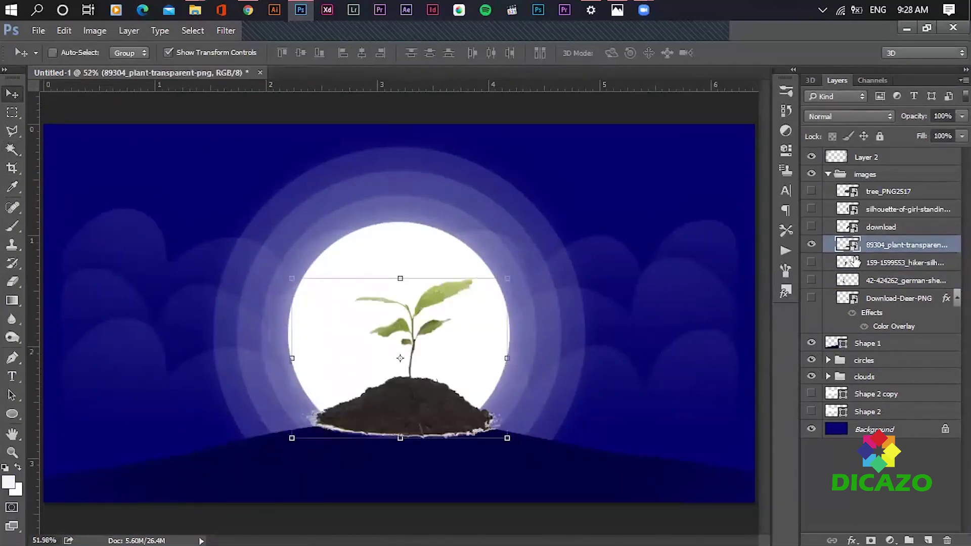
click(812, 245)
click(811, 227)
click(853, 228)
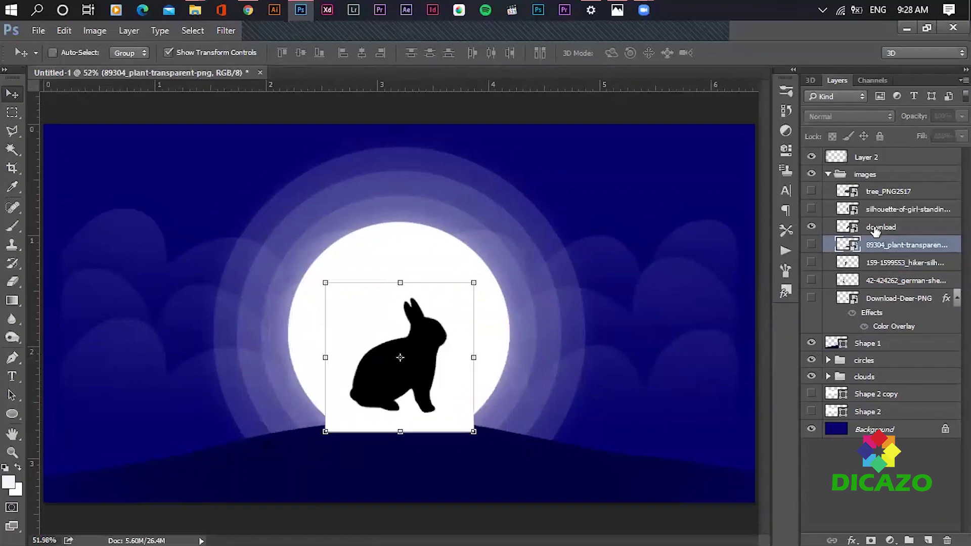
Rasterize the download rabbit layer and delete its white background using the Magic Wand, then clear the selection.
right_click(897, 234)
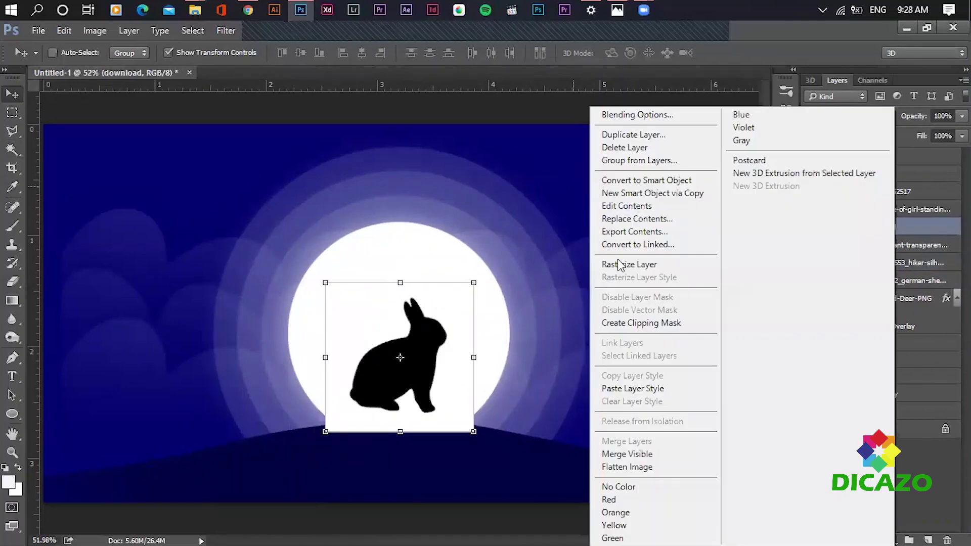
click(623, 265)
click(12, 150)
click(376, 324)
key(Delete)
key(ctrl+d)
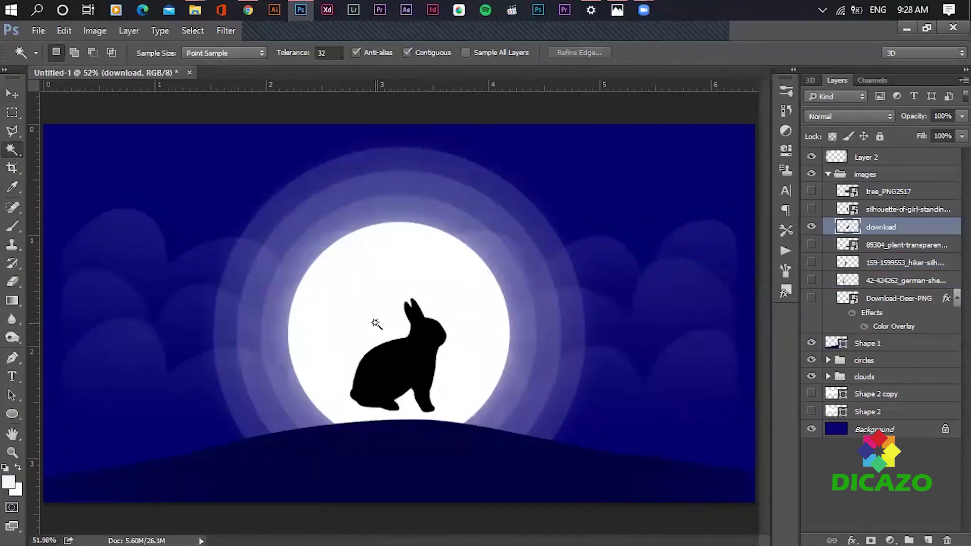
Hide the rabbit layer, move the standing girl silhouette onto the moon's left side, and hide her layer.
click(812, 227)
click(812, 228)
click(811, 227)
click(811, 209)
click(881, 209)
key(v)
drag(387, 349, 337, 370)
click(811, 209)
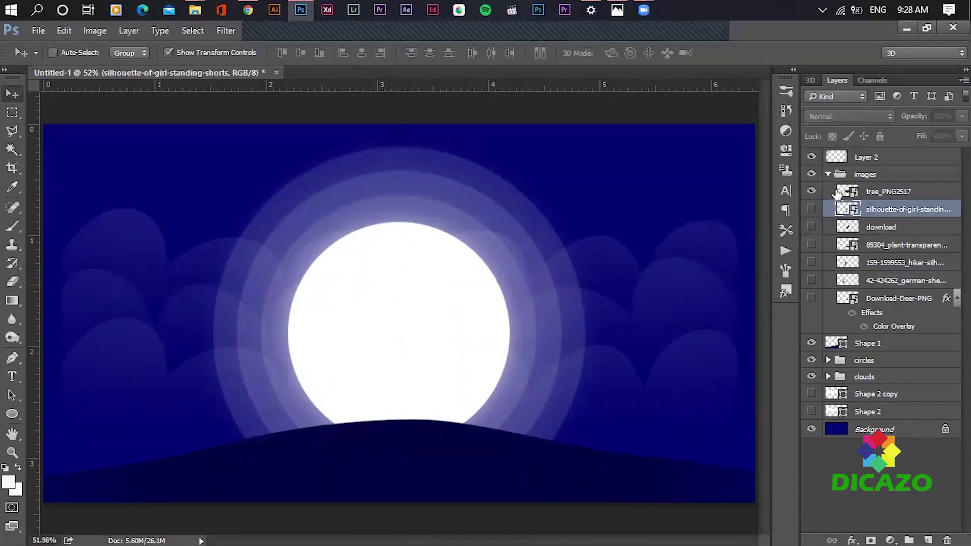
Show the tree layer and copy the deer layer's Color Overlay style onto it.
click(812, 191)
click(905, 192)
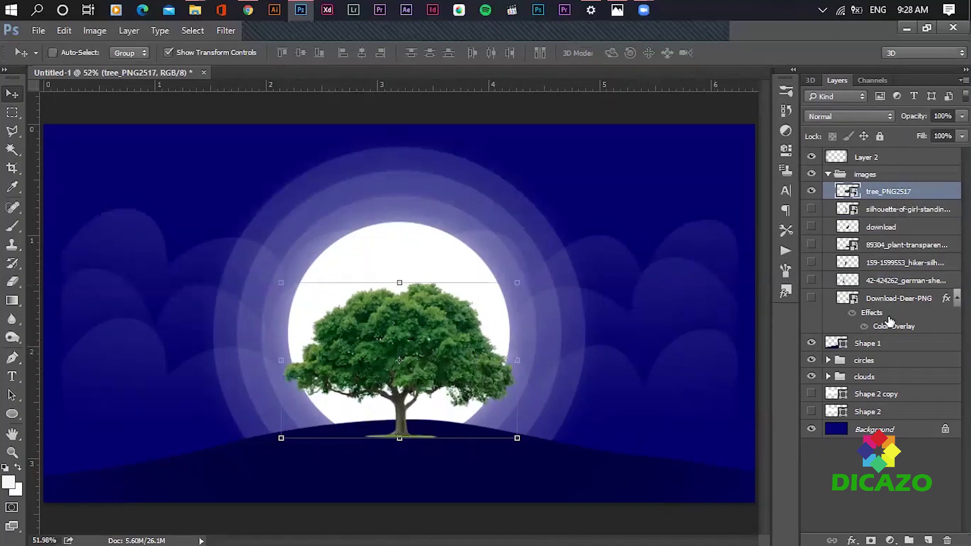
right_click(893, 299)
click(672, 375)
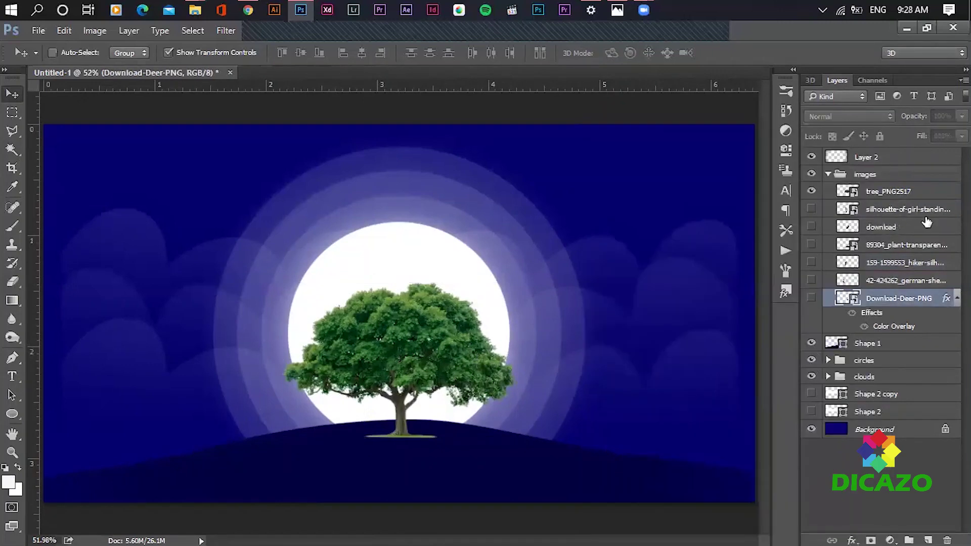
right_click(898, 192)
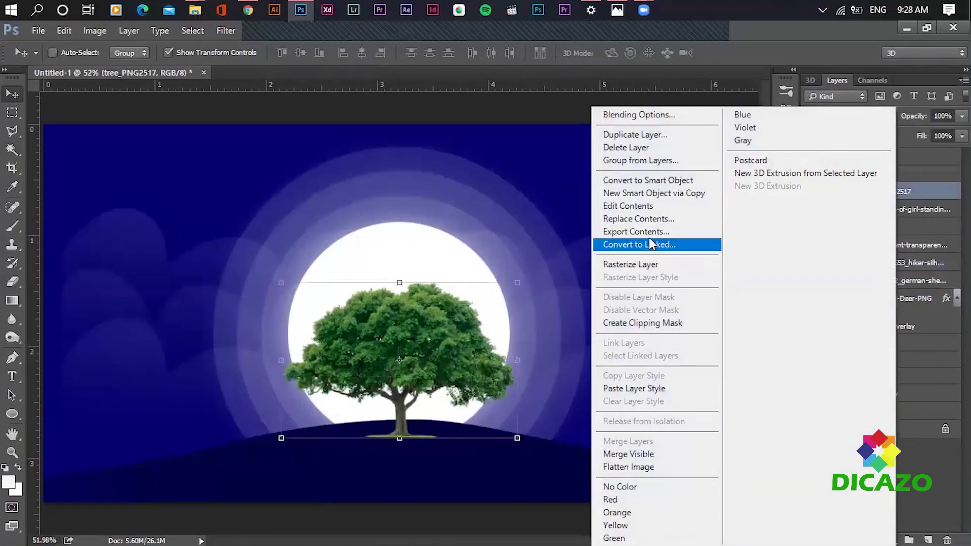
click(677, 389)
key(ctrl)
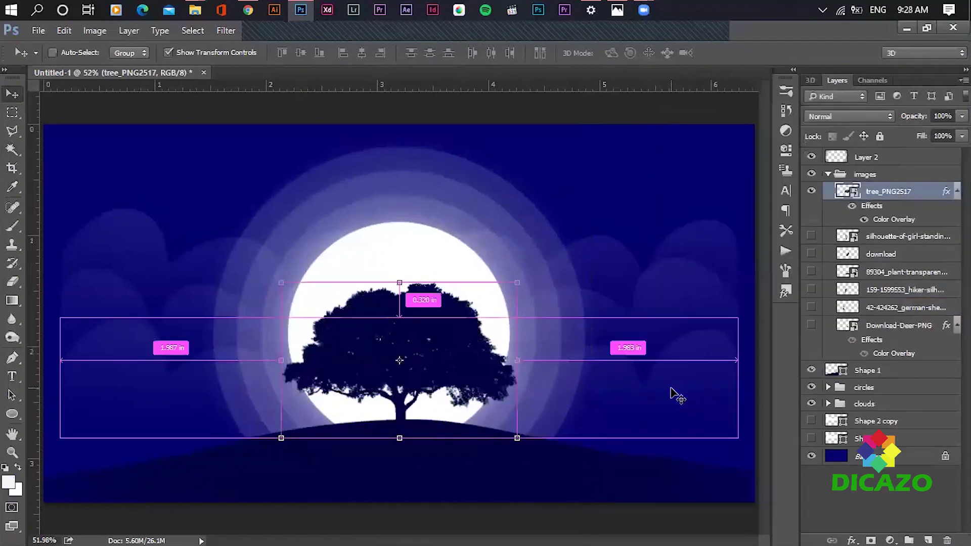
Scale the tree to about 12% and stand it on the hilltop at X 960.5 px, Y 674.5 px.
scroll(672, 395, down, 3)
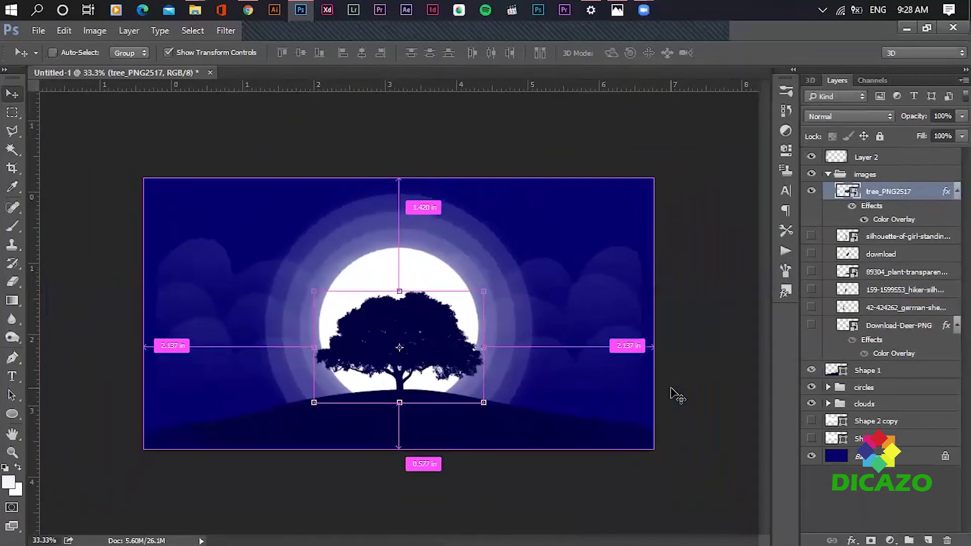
scroll(673, 398, up, 3)
drag(453, 380, 451, 363)
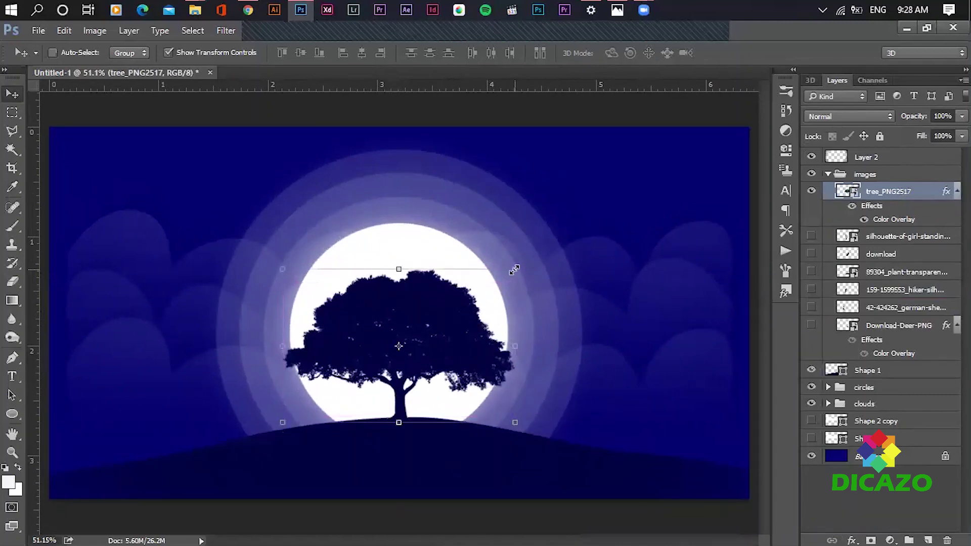
click(547, 264)
drag(547, 264, 491, 304)
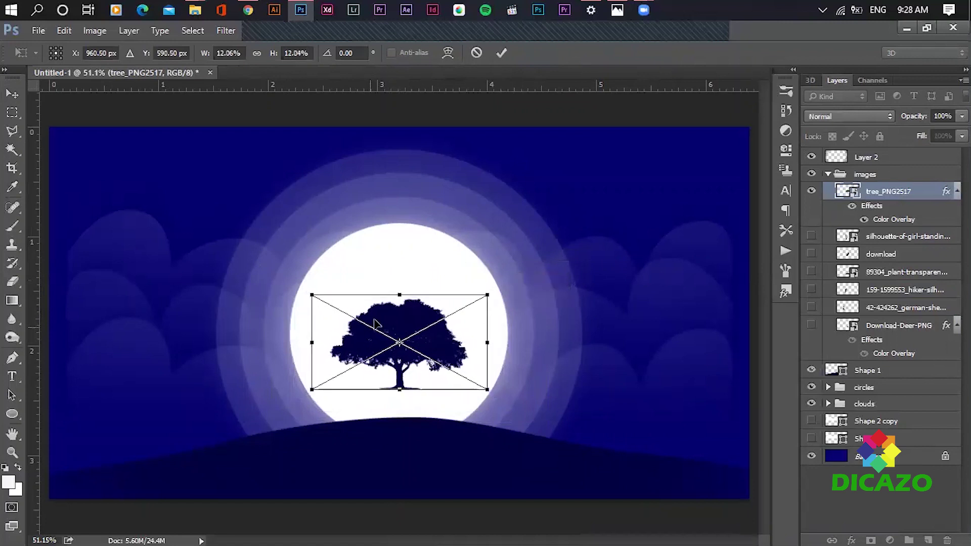
drag(404, 316, 405, 343)
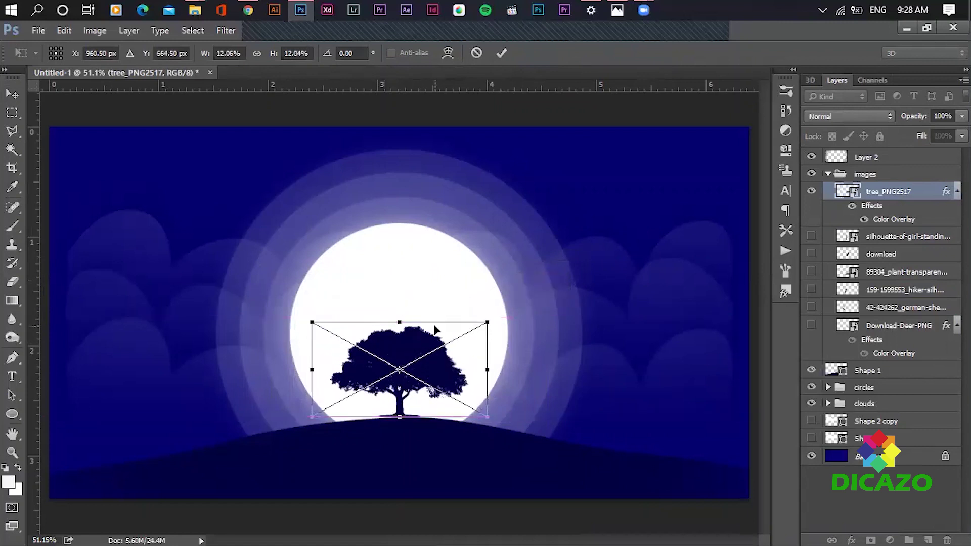
key(shift+Down)
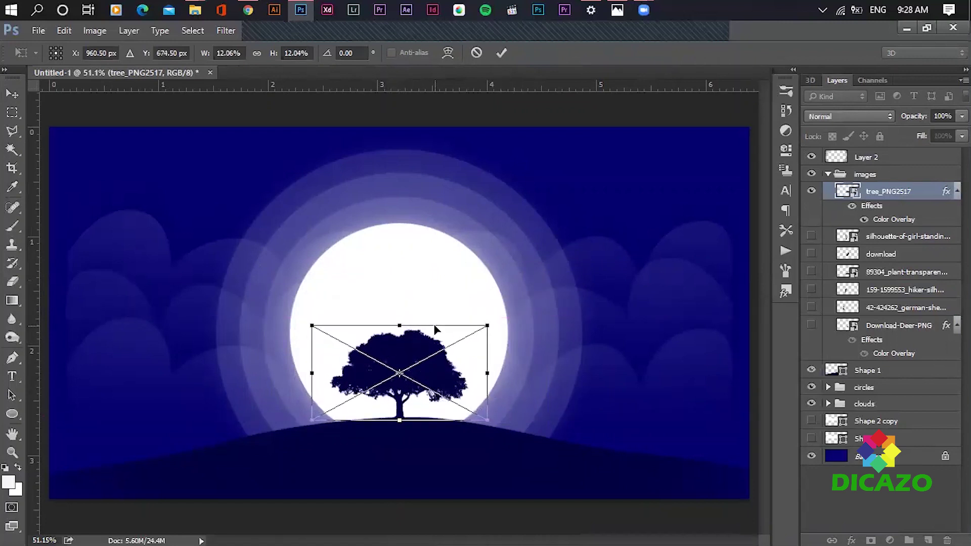
click(508, 54)
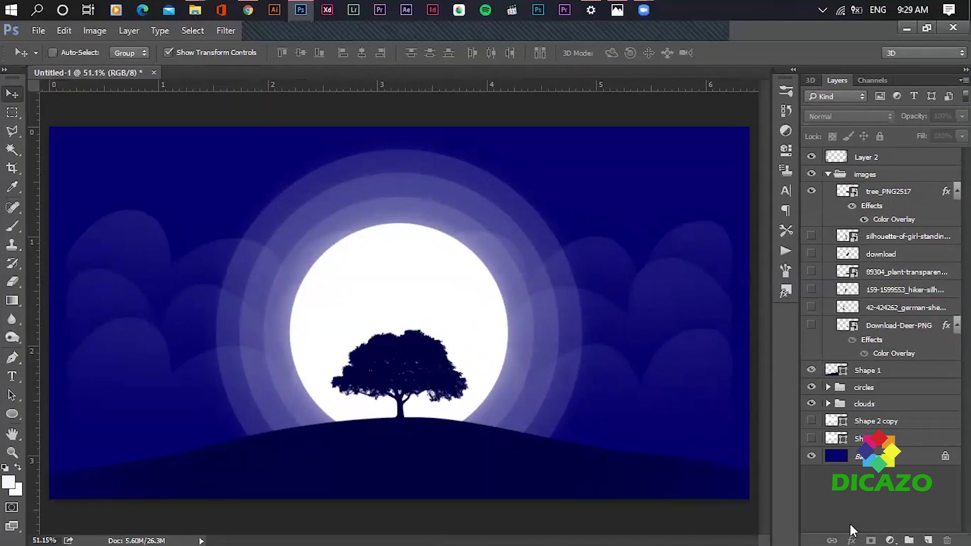
Hide the tree, show the girl silhouette, shrink her to a small figure and place her on the hilltop in front of the moon.
click(812, 191)
click(812, 236)
click(890, 236)
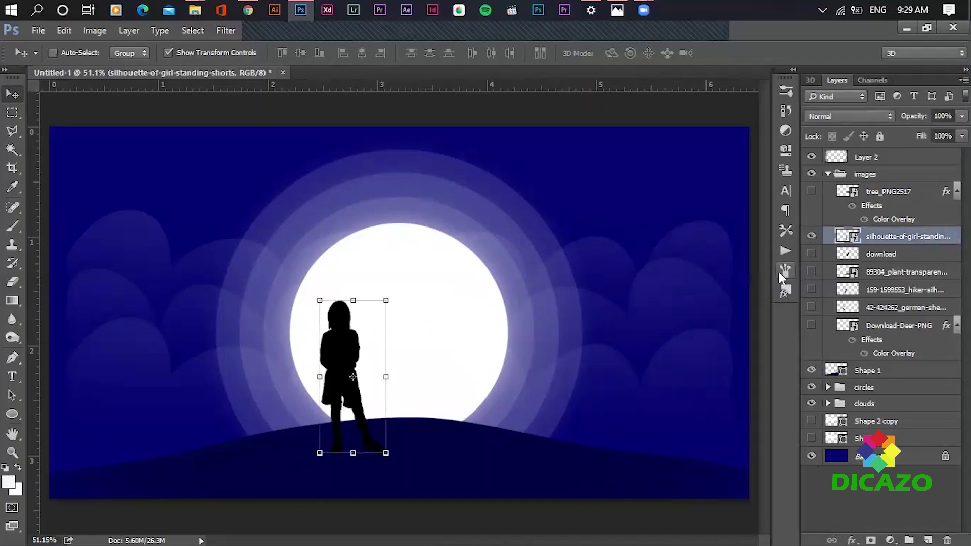
drag(381, 309, 336, 407)
click(502, 54)
drag(394, 412, 486, 380)
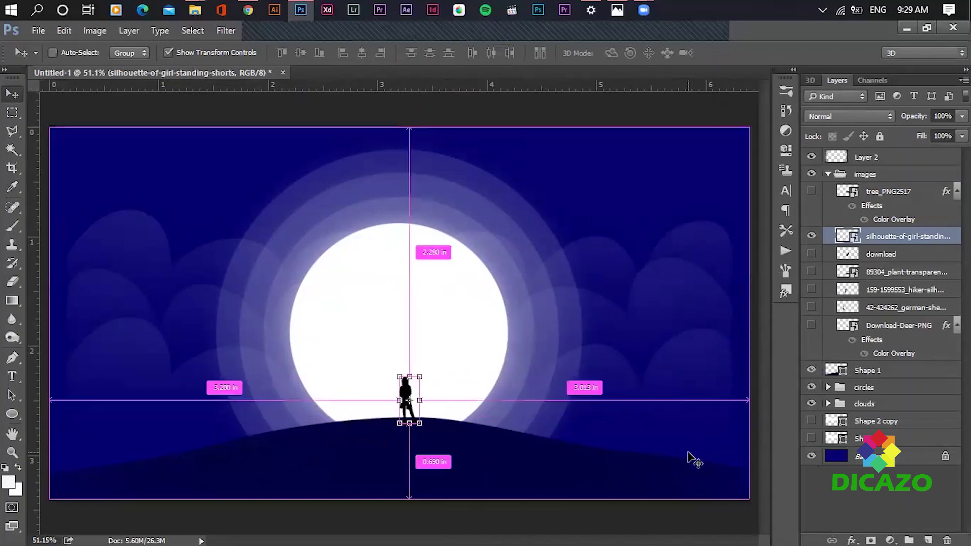
Show the German shepherd layer and paste the copied Color Overlay style onto it.
key(ctrl+plus)
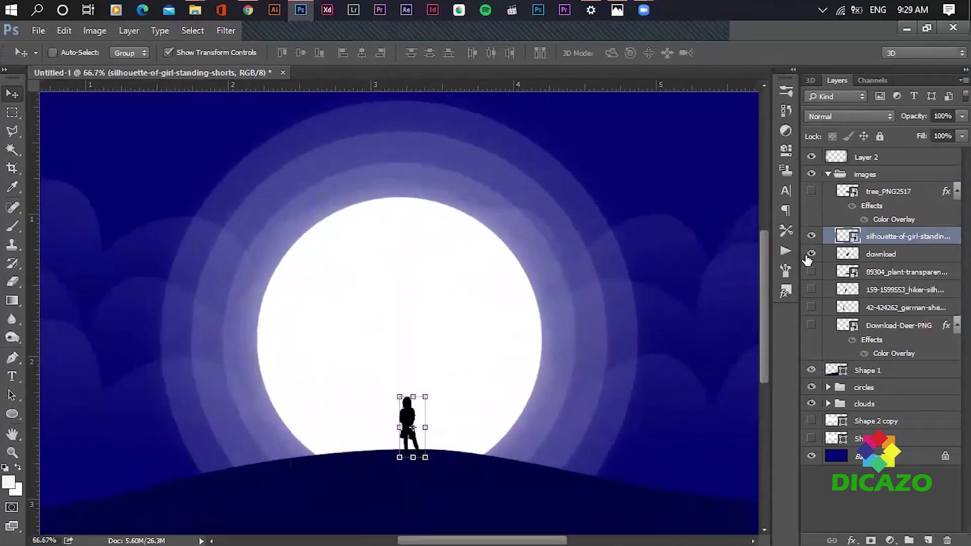
click(812, 254)
click(811, 271)
click(812, 272)
click(812, 289)
click(812, 290)
click(811, 308)
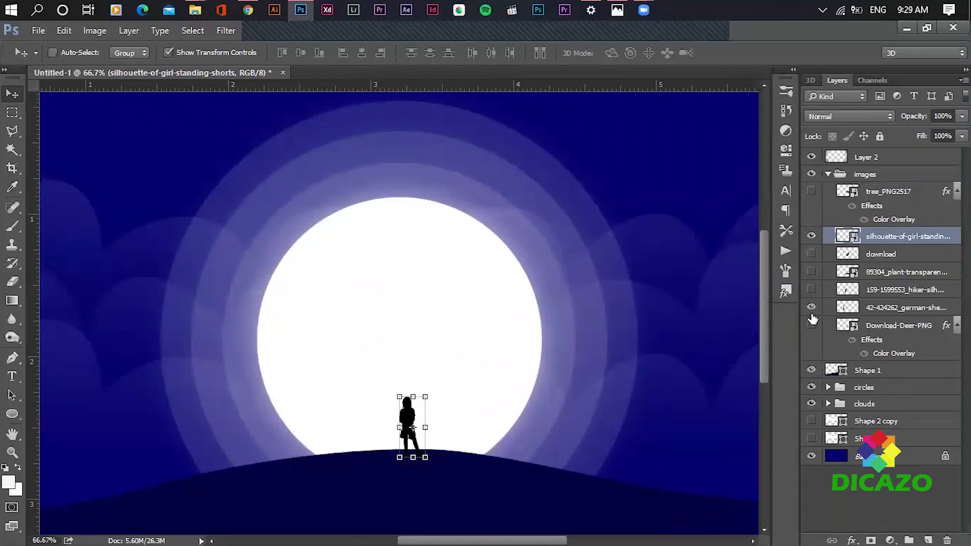
click(893, 307)
right_click(892, 307)
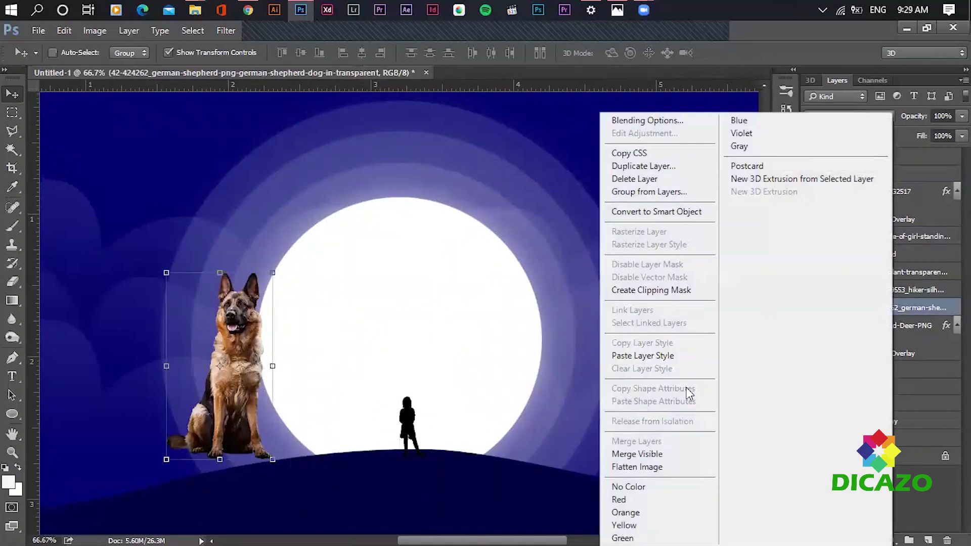
click(682, 357)
Scale the German shepherd down in proportion to the girl and place it on the hilltop to her left.
drag(251, 314, 395, 318)
drag(401, 280, 314, 427)
click(647, 53)
drag(375, 400, 438, 376)
key(z)
drag(346, 413, 422, 462)
key(v)
drag(542, 446, 400, 326)
Raise the girl so her feet meet the hilltop and paste the Color Overlay style onto her layer.
click(895, 236)
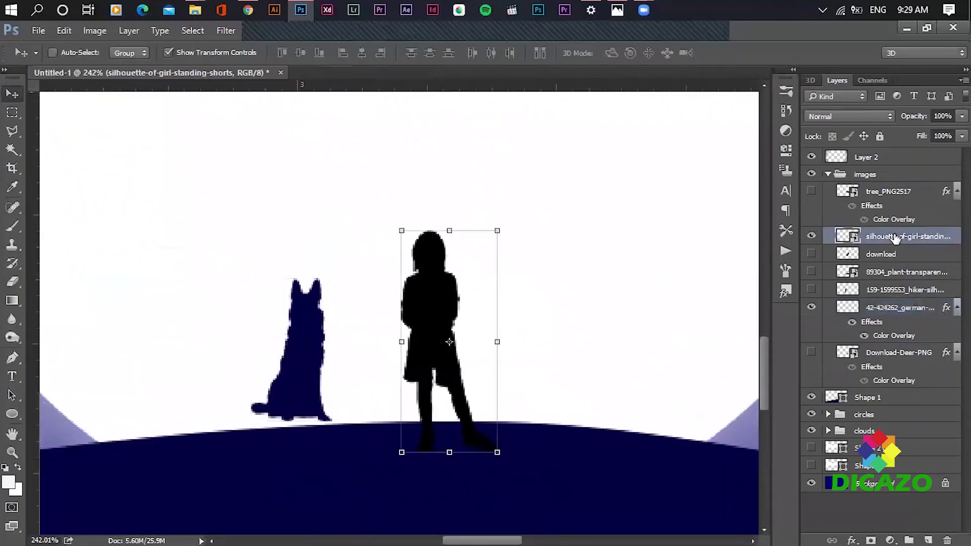
drag(435, 306, 462, 289)
right_click(920, 242)
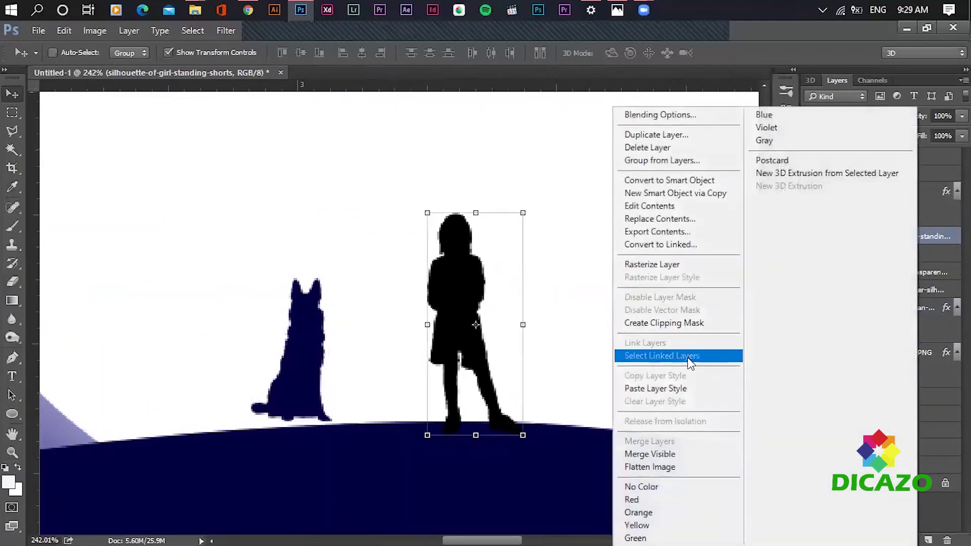
click(678, 388)
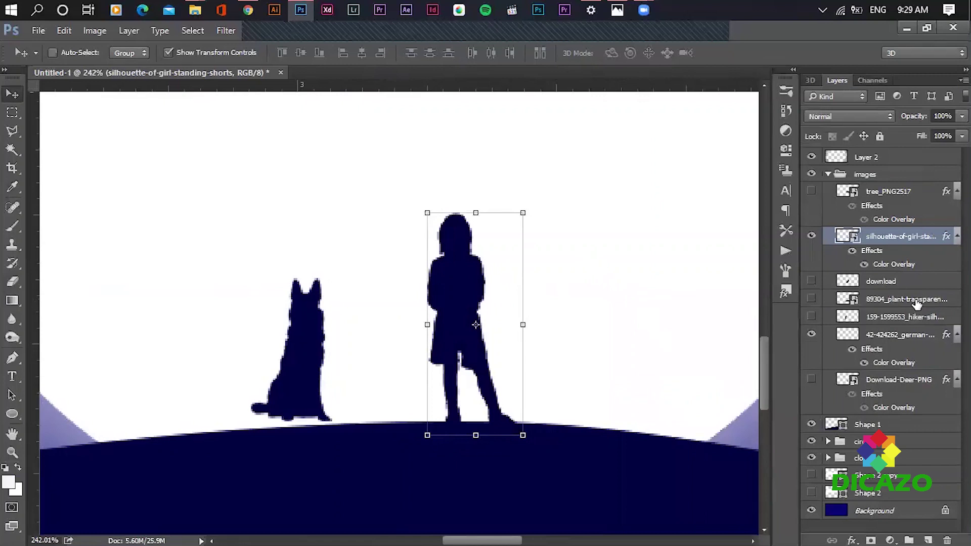
Move the dog closer to the girl with its base on the hill, and reorder its layer directly below hers.
click(897, 304)
click(886, 335)
drag(314, 338, 375, 341)
drag(891, 341, 892, 274)
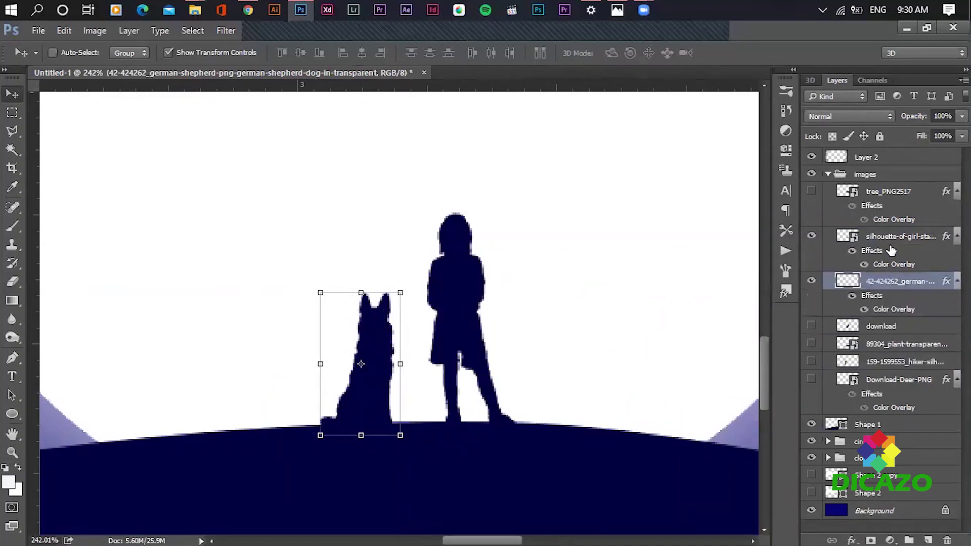
Hide the girl and dog layers, show the rabbit, scale it to about 31.6% and place it on the hilltop.
click(813, 235)
click(812, 281)
click(883, 326)
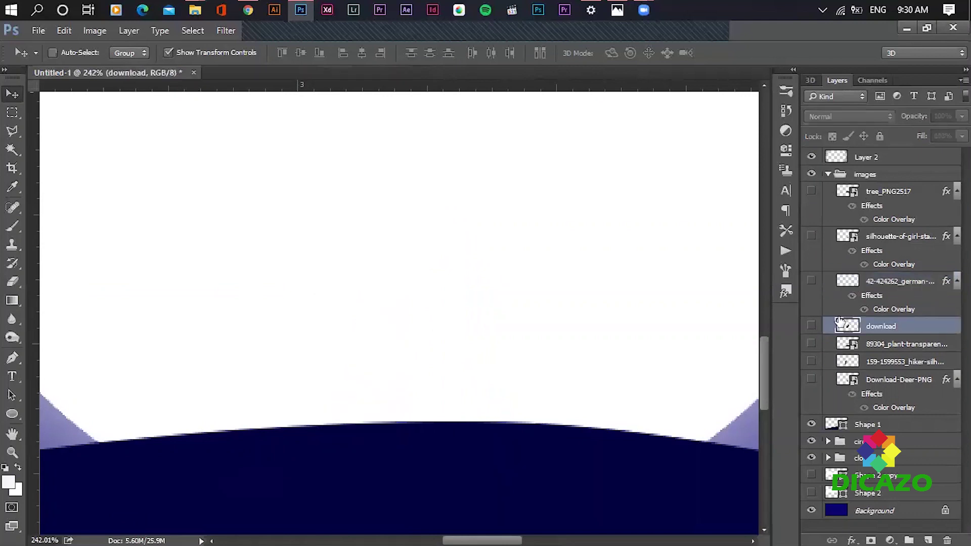
click(811, 330)
drag(516, 189, 505, 342)
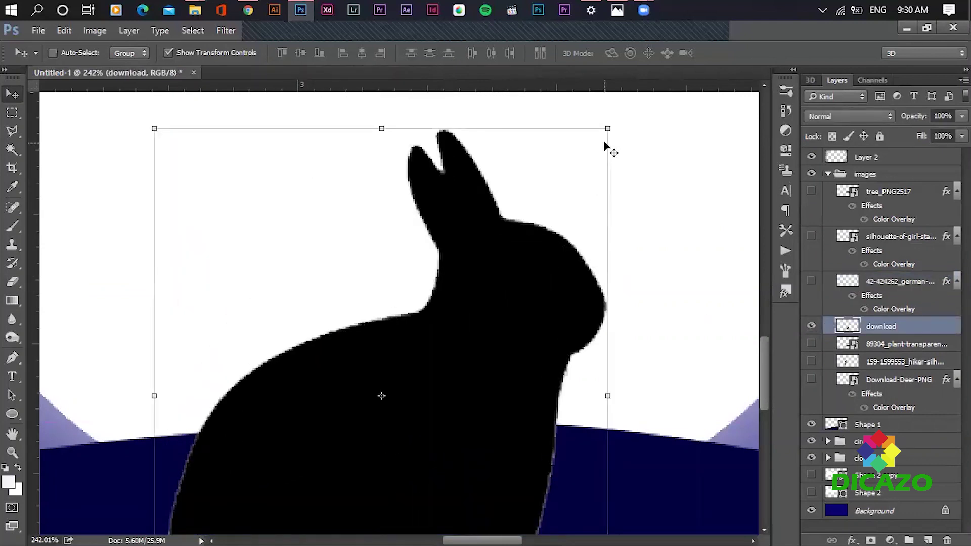
drag(608, 128, 452, 311)
drag(440, 379, 488, 334)
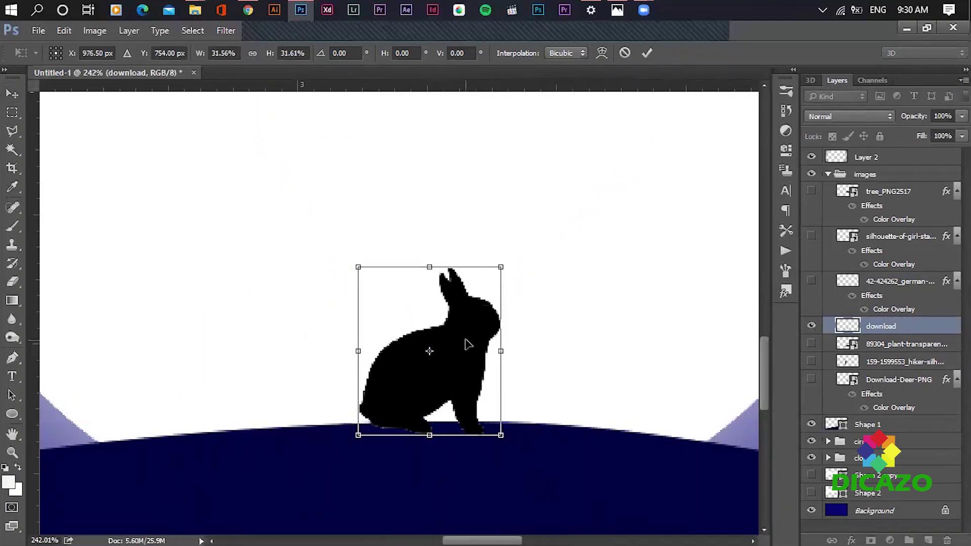
click(645, 54)
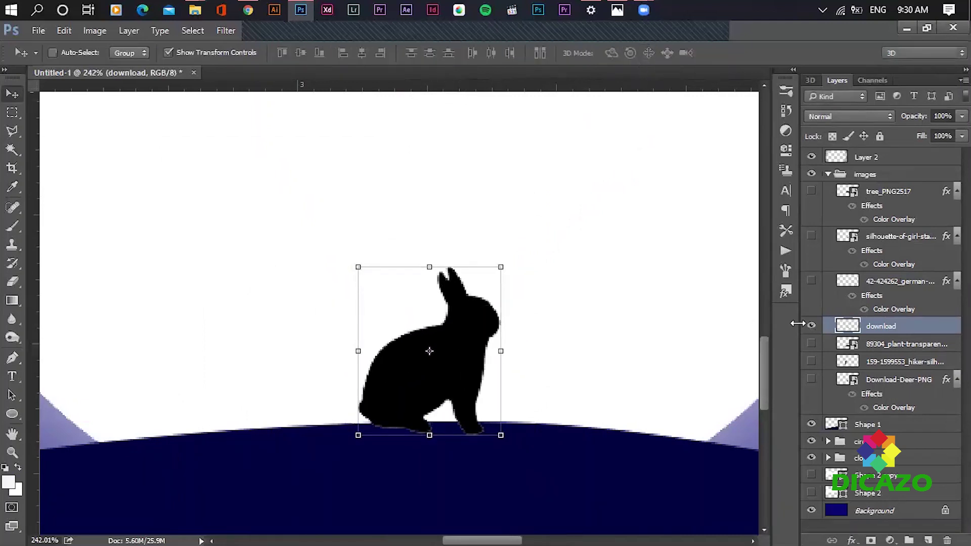
Paste the Color Overlay style onto the rabbit, nudge it slightly left and hide its layer.
right_click(900, 325)
click(662, 354)
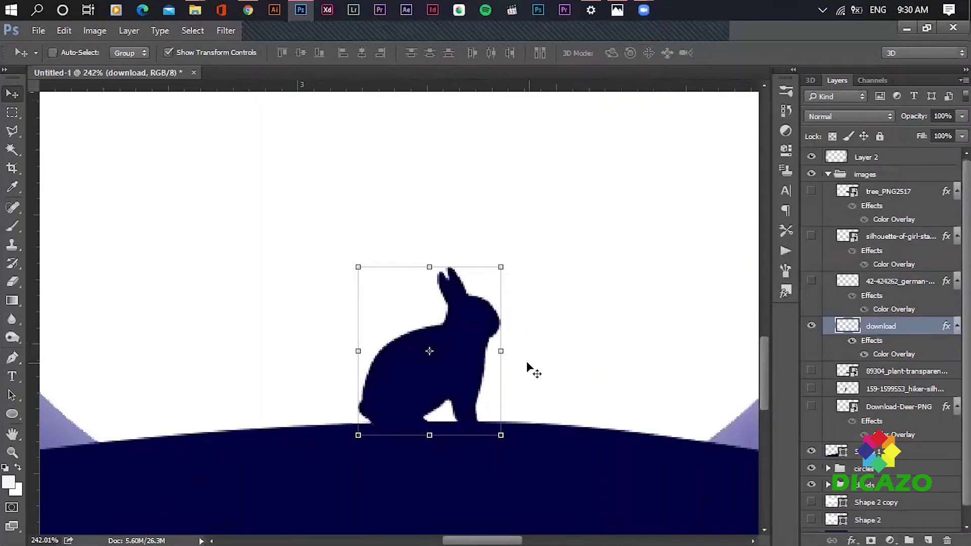
drag(468, 351, 461, 347)
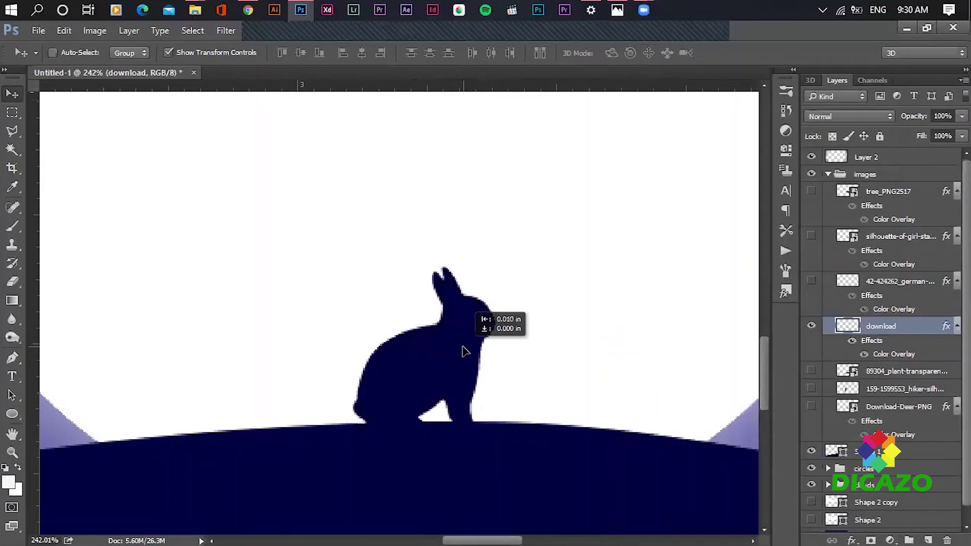
click(811, 326)
Show the plant layer, scale it to about 1.7% and seat its soil mound on the hilltop.
click(875, 373)
click(812, 371)
drag(663, 273, 466, 531)
drag(626, 283, 408, 444)
drag(235, 475, 480, 201)
drag(652, 164, 501, 310)
drag(385, 437, 463, 415)
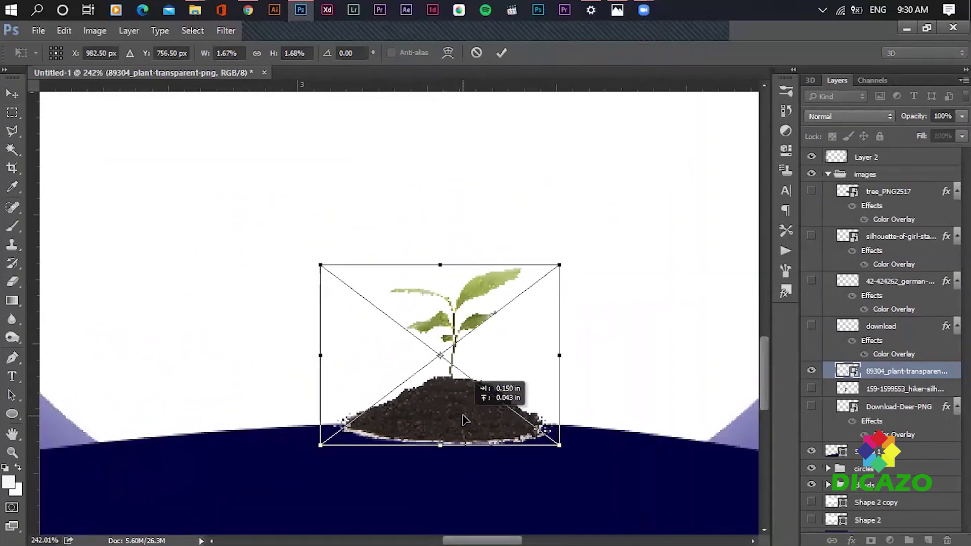
click(501, 53)
Paste the Color Overlay style onto the plant, shift it slightly left and hide its layer.
right_click(890, 372)
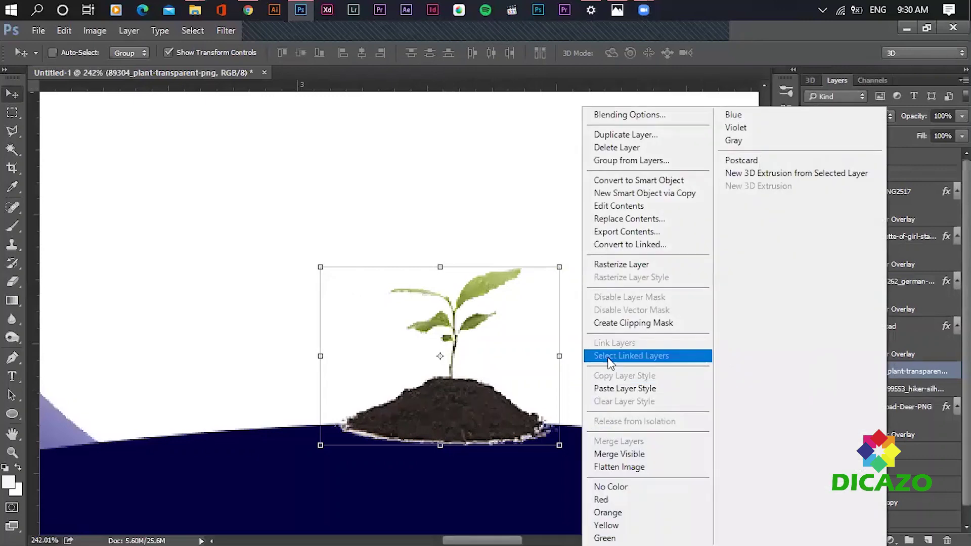
click(630, 391)
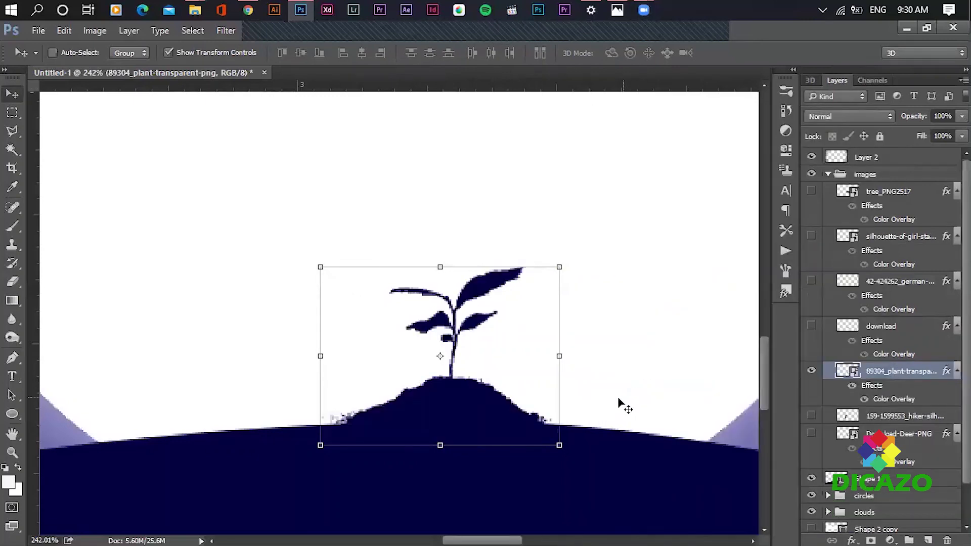
drag(470, 419, 445, 420)
click(812, 370)
Show the hiker layer, scale it to about 34% and stand it on the hilltop.
click(811, 415)
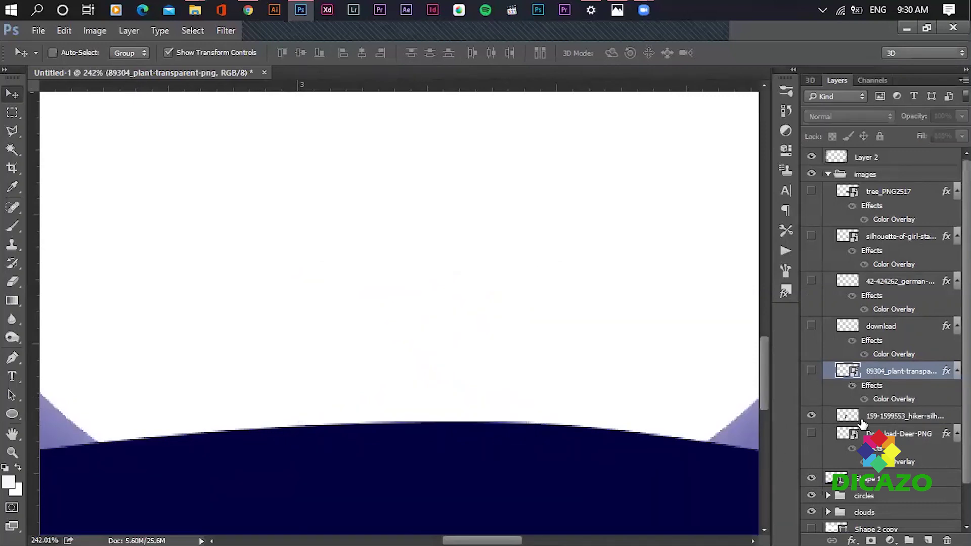
click(862, 420)
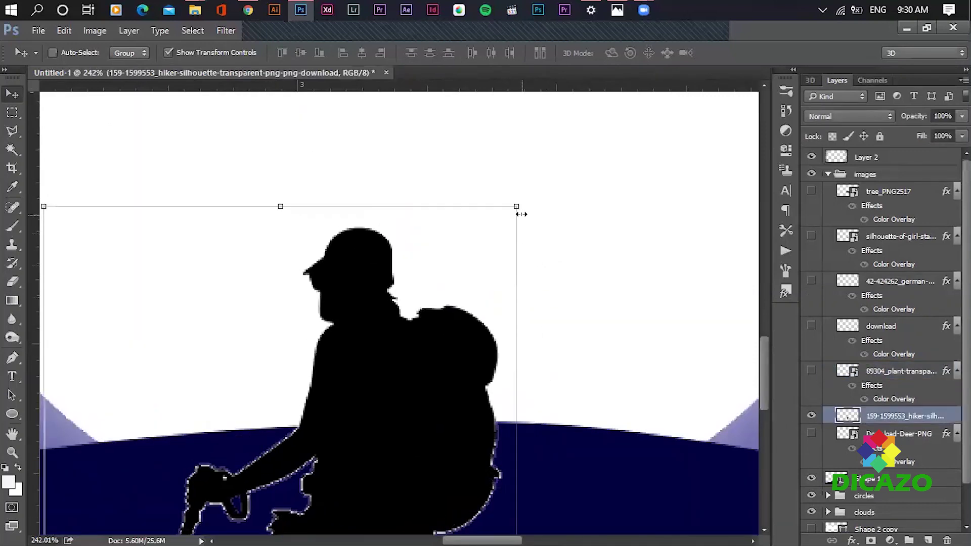
drag(517, 207, 367, 385)
drag(332, 483, 470, 283)
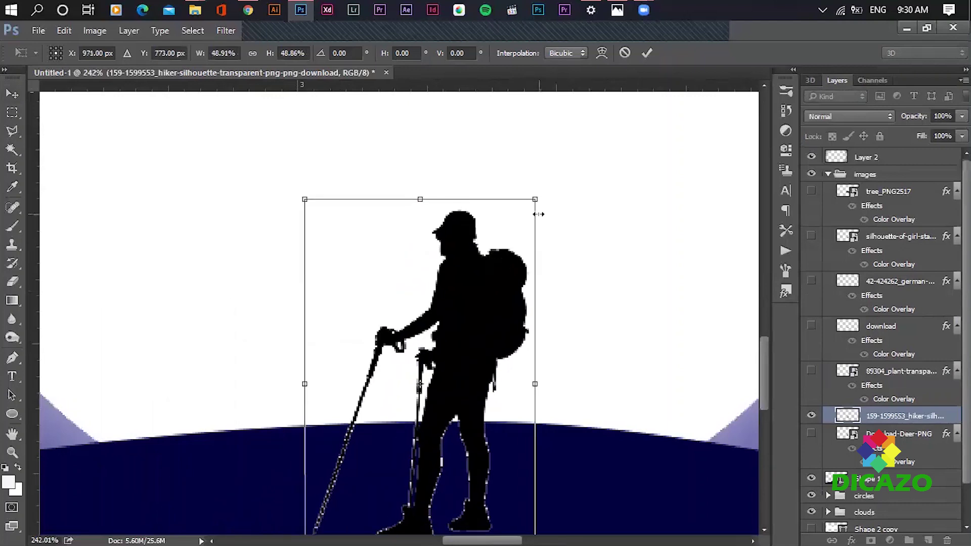
drag(529, 217, 488, 263)
drag(461, 391, 477, 326)
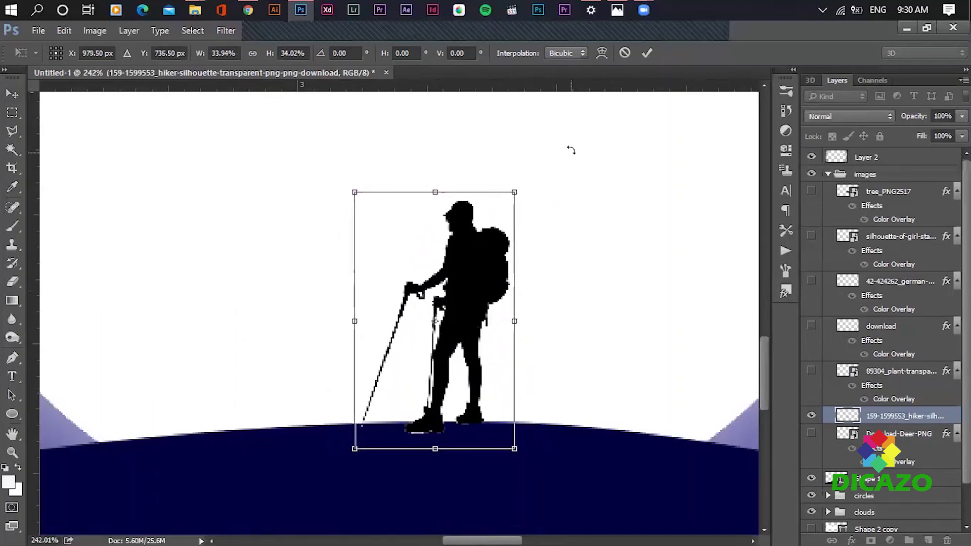
click(650, 56)
Paste the Color Overlay style onto the hiker and hide its layer.
right_click(885, 417)
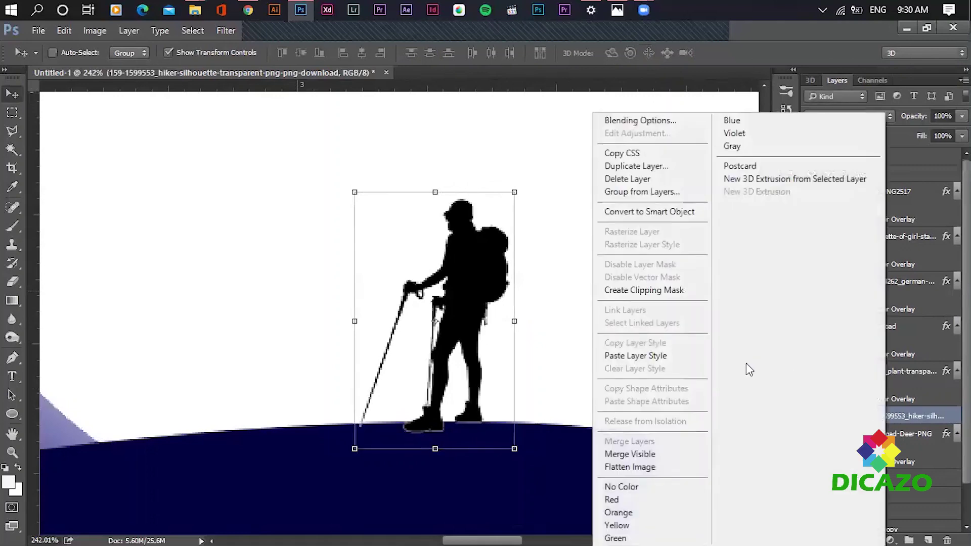
click(650, 357)
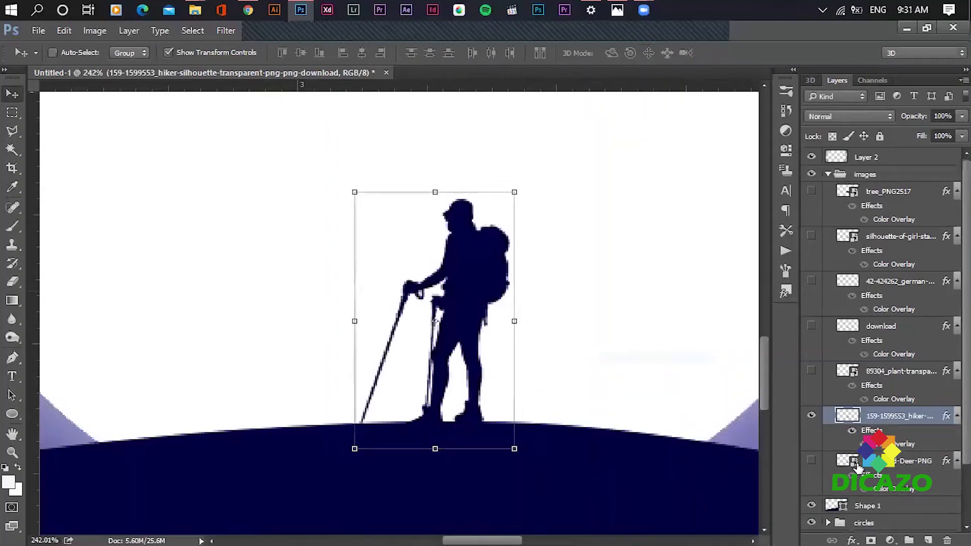
click(811, 416)
Show the deer layer on the hilltop within the full composition.
click(811, 461)
click(849, 462)
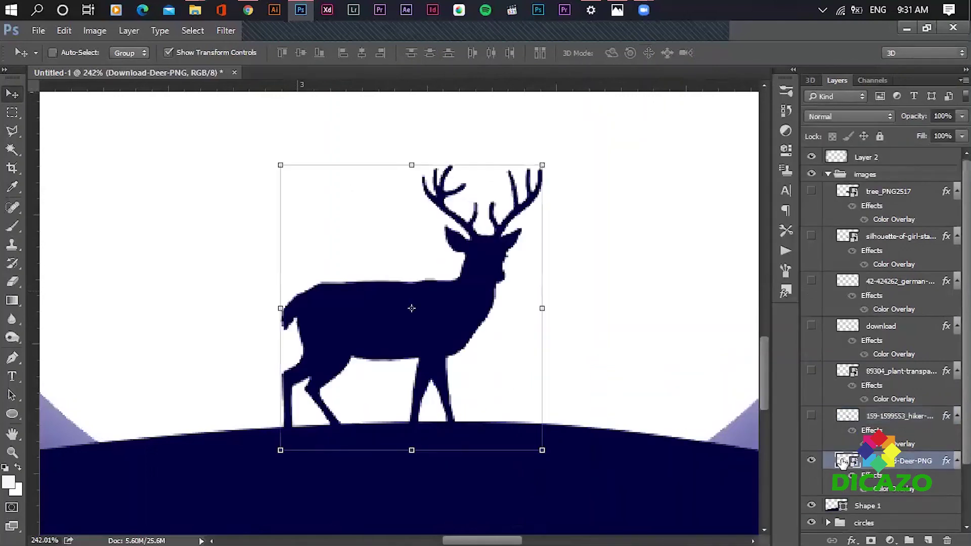
click(812, 460)
key(ctrl+0)
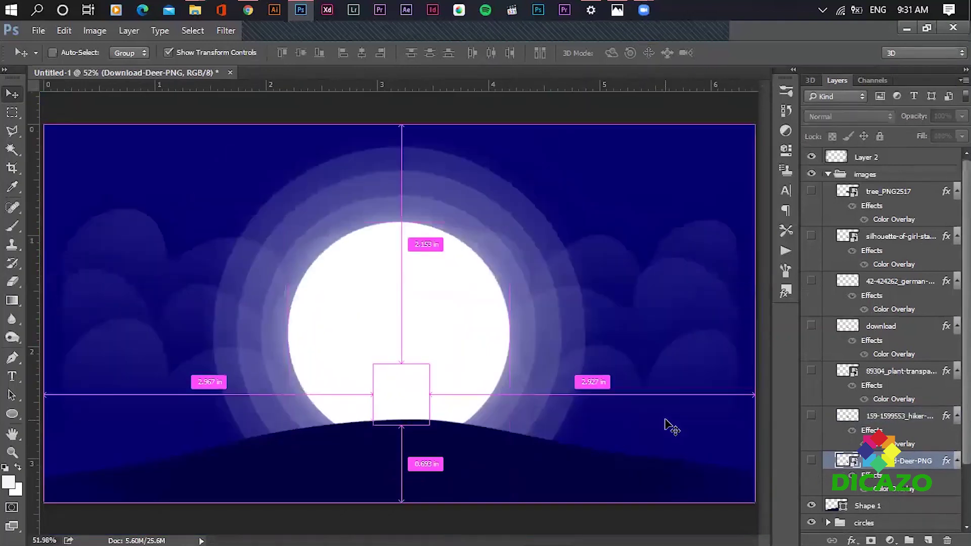
click(811, 461)
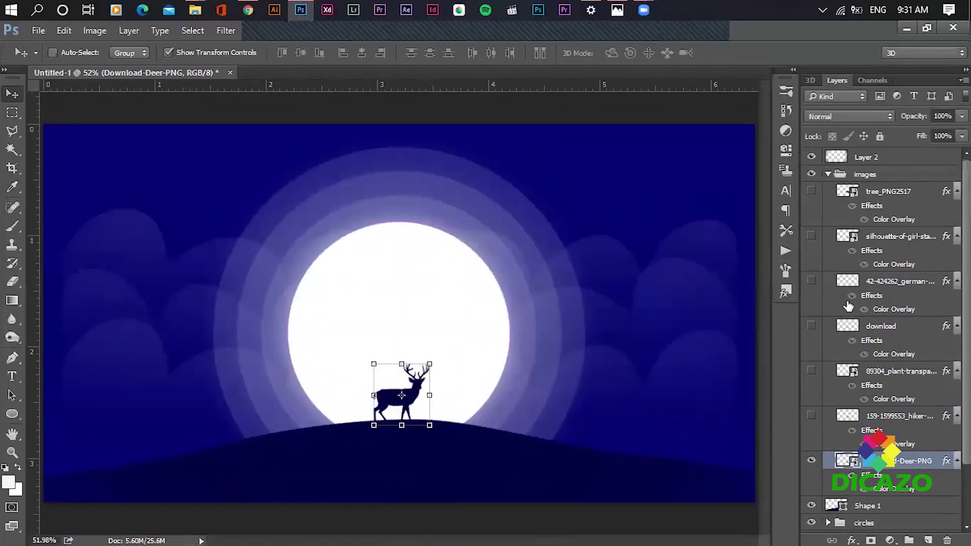
Collapse the images group and add a new layer directly above it.
click(828, 174)
click(866, 177)
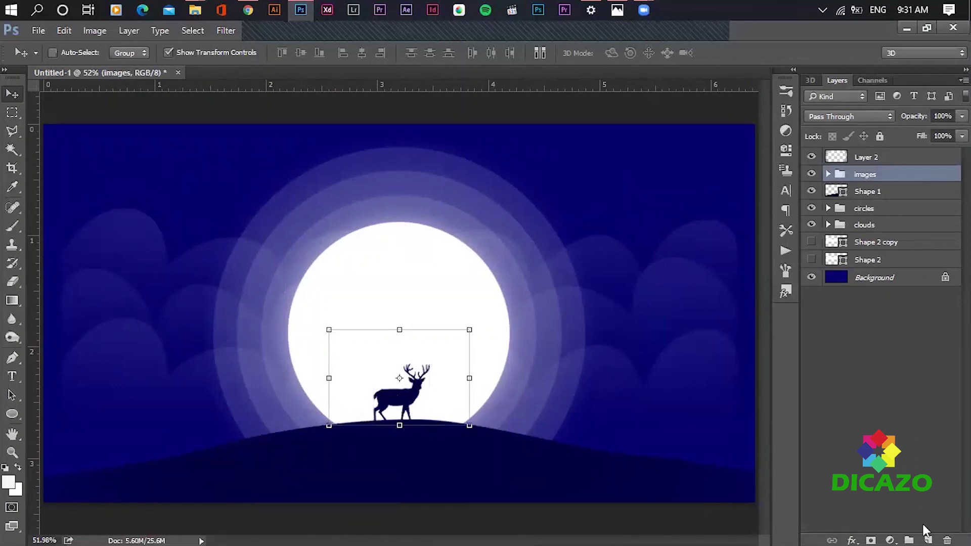
click(928, 540)
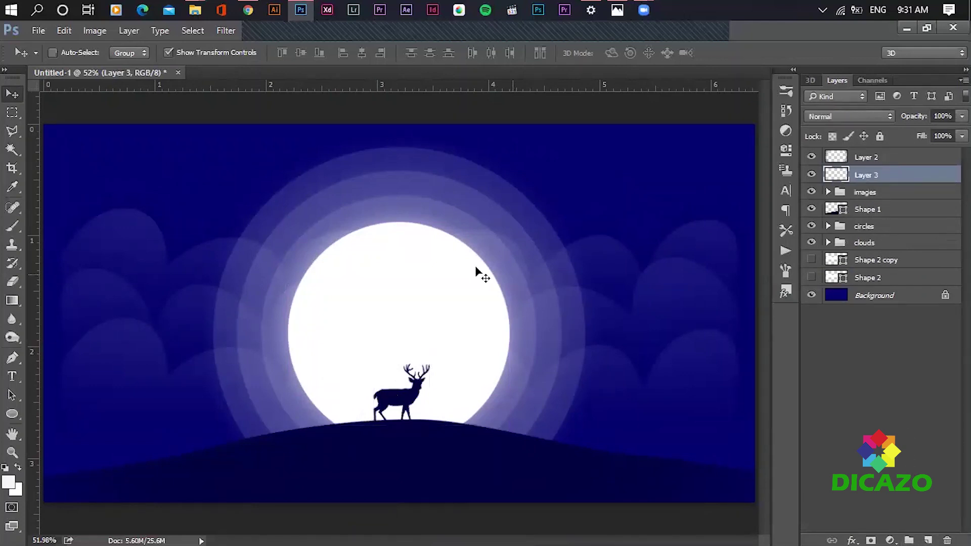
Choose the solid hard round brush and reduce its size to 60 px.
click(11, 227)
right_click(239, 240)
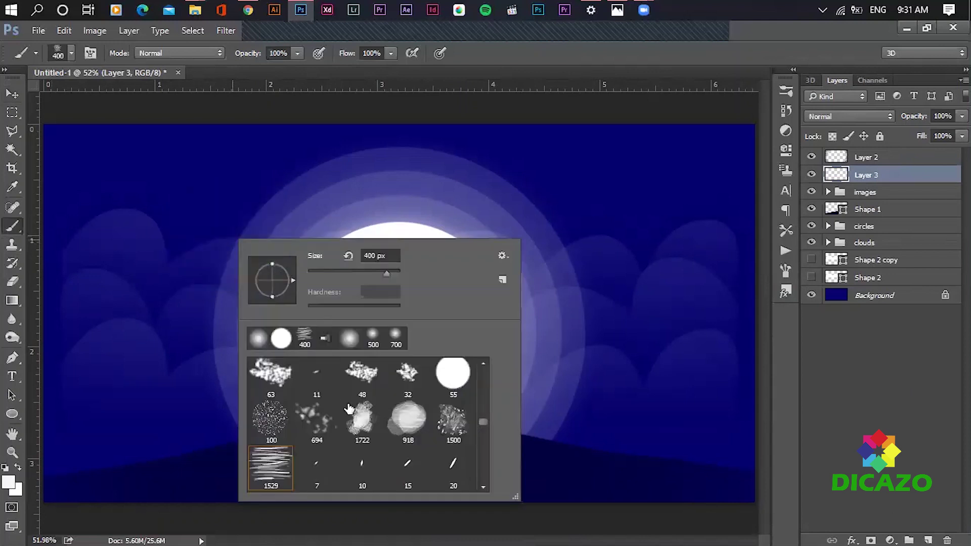
click(277, 344)
click(630, 38)
key(bracketleft)
key(bracketleft)
key(bracketleft)
key(bracketleft)
key(bracketleft)
key(bracketleft)
key(bracketleft)
key(bracketleft)
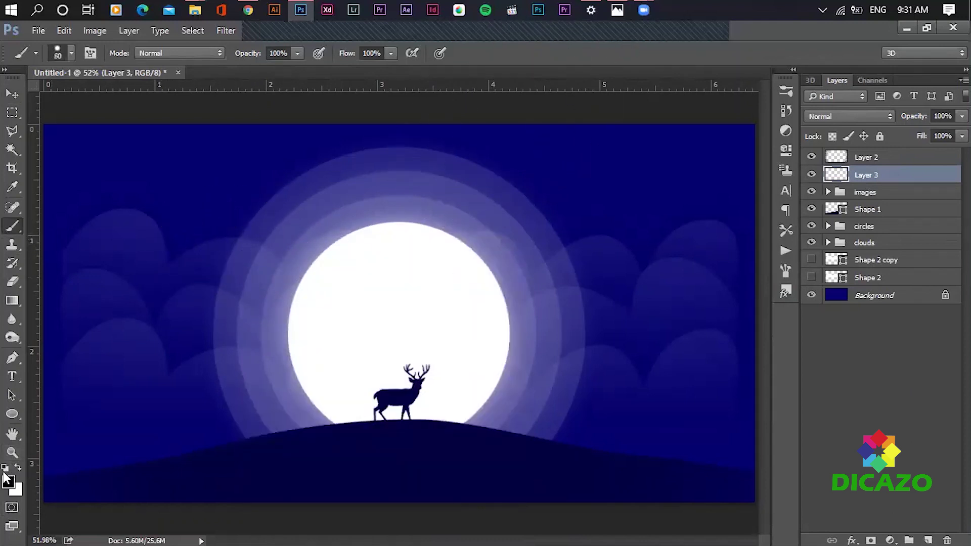
Make white the foreground colour, shrink the brush to about 9 px and dot the first stars around the moon.
click(18, 467)
key(bracketleft)
key(bracketleft)
key(bracketleft)
key(bracketleft)
key(bracketleft)
key(bracketleft)
key(bracketleft)
key(bracketleft)
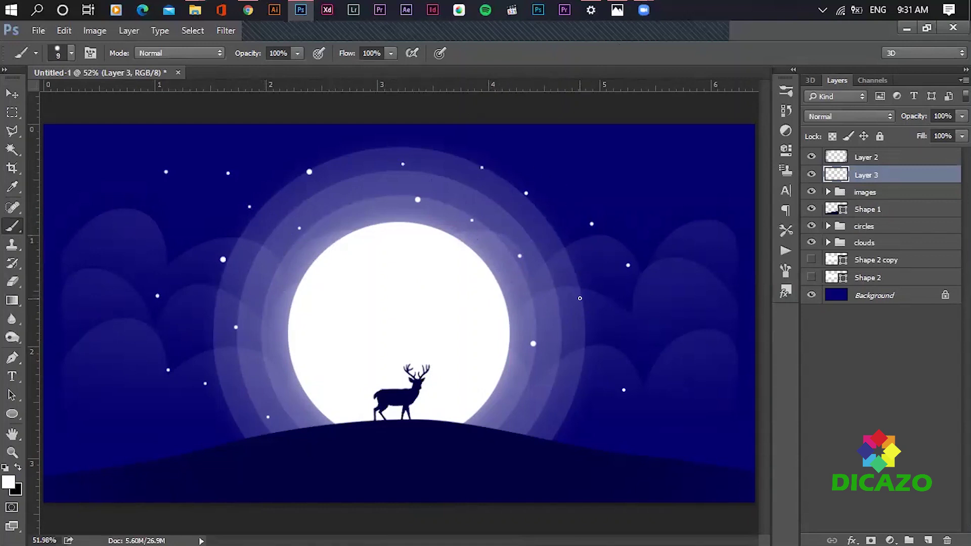
Paint more white stars across the sky and over the clouds, varying the brush size up to 15 px.
key(bracketleft)
click(194, 136)
key(bracketright)
key(bracketleft)
click(681, 334)
key(bracketright)
click(349, 194)
key(bracketright)
key(bracketright)
click(257, 381)
click(469, 192)
click(557, 299)
click(609, 311)
Apply an Outer Glow to the stars layer with colour ffffff and a size of 13 px.
right_click(898, 177)
click(640, 120)
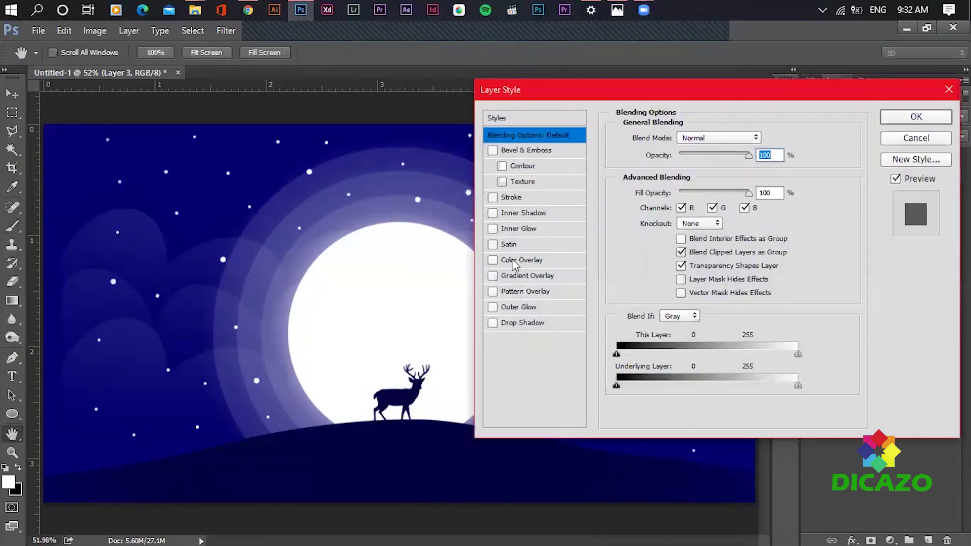
click(513, 308)
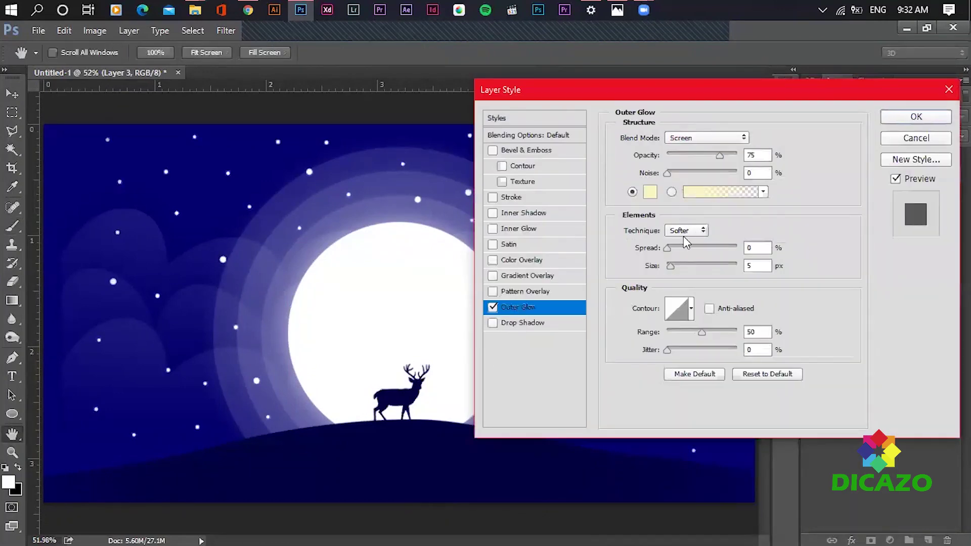
click(652, 192)
text(ffffff)
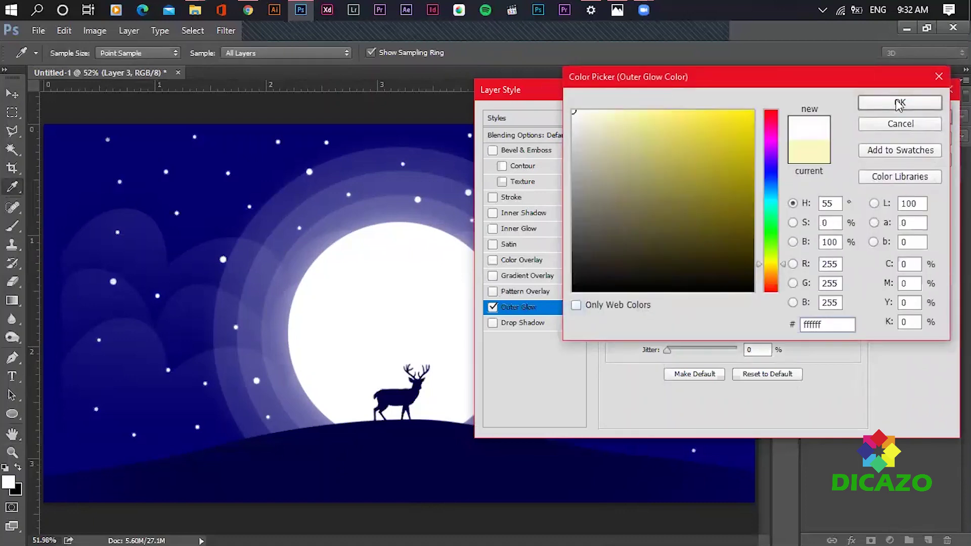
click(899, 101)
drag(682, 268, 674, 266)
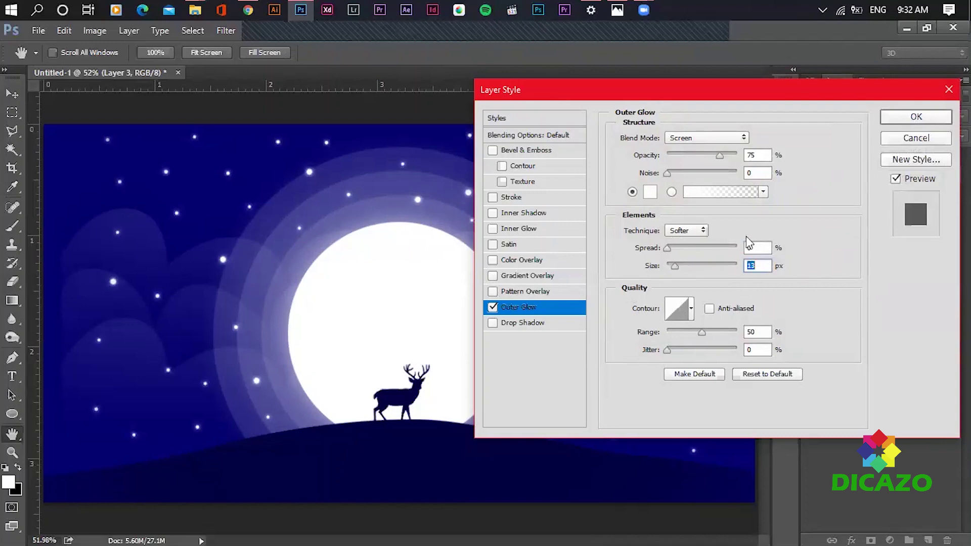
click(916, 117)
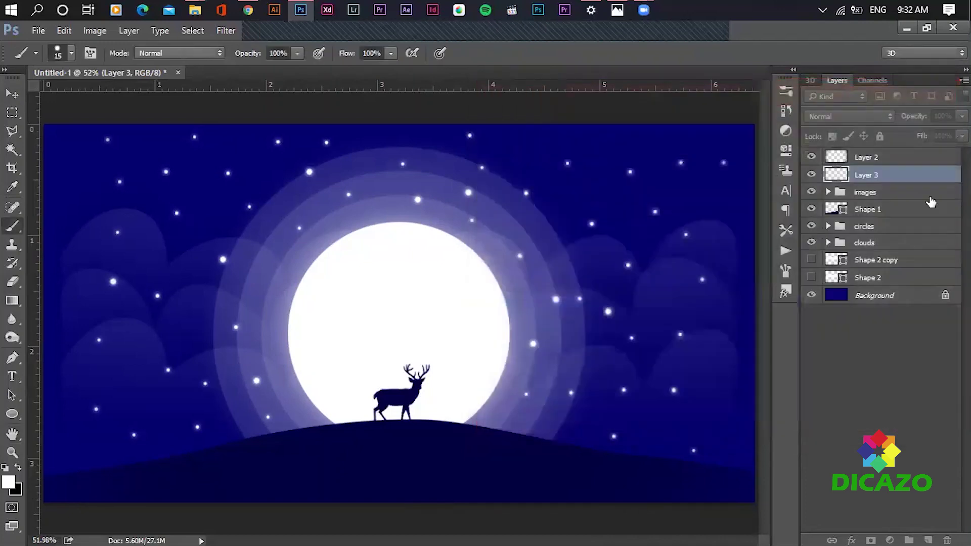
Lower the stars layer's opacity to 61% and its Outer Glow opacity to 52%, and deselect the layer.
drag(921, 118, 910, 123)
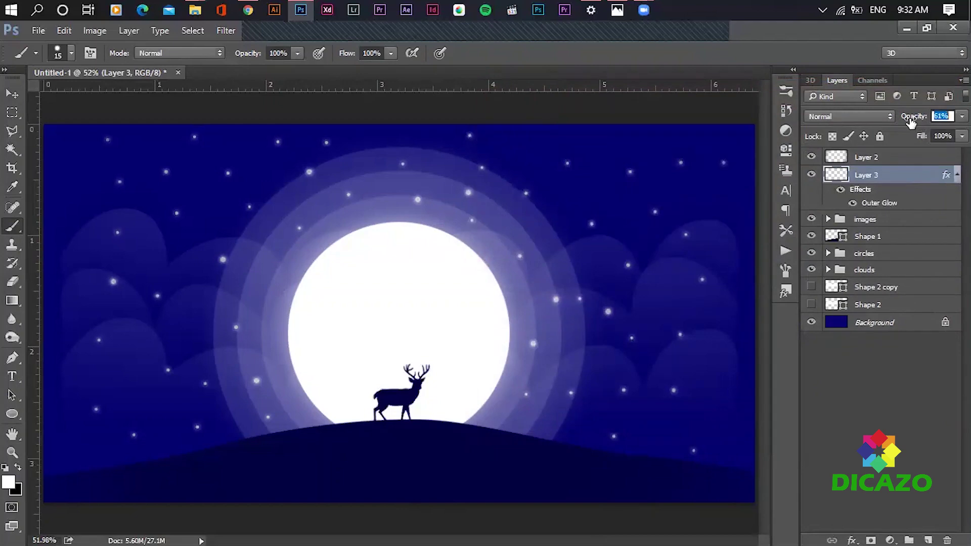
double_click(881, 207)
drag(667, 90, 691, 144)
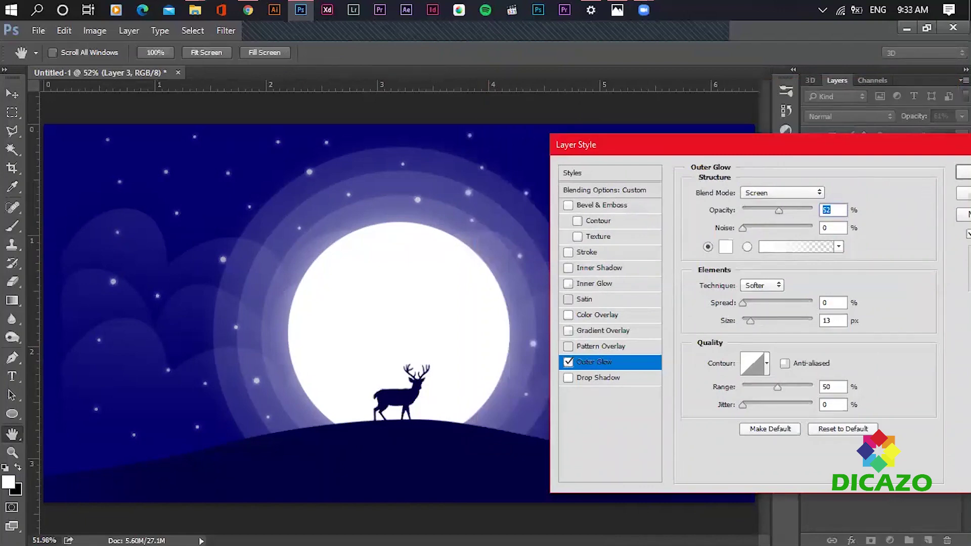
click(964, 172)
click(865, 407)
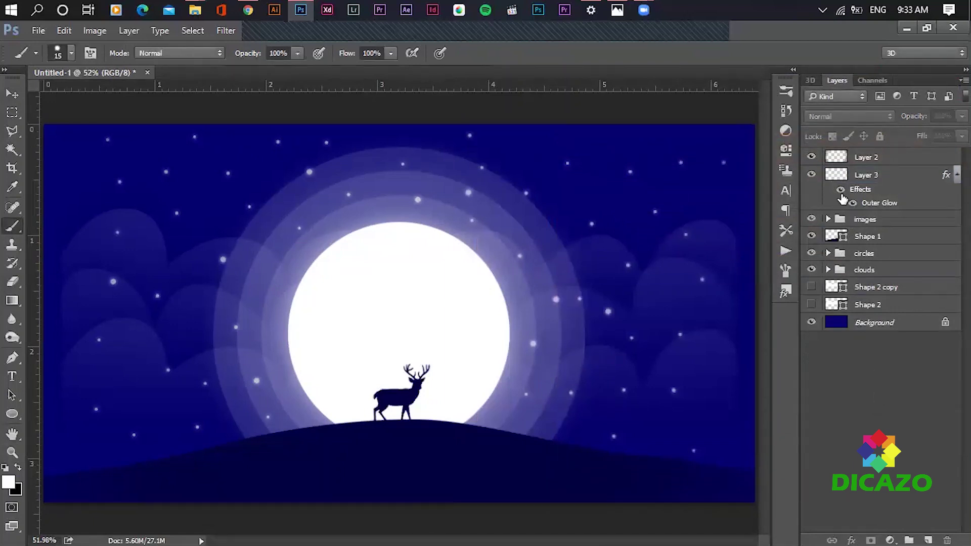
Collapse the effects lists of the stars layer and of every silhouette layer in the images group.
click(957, 174)
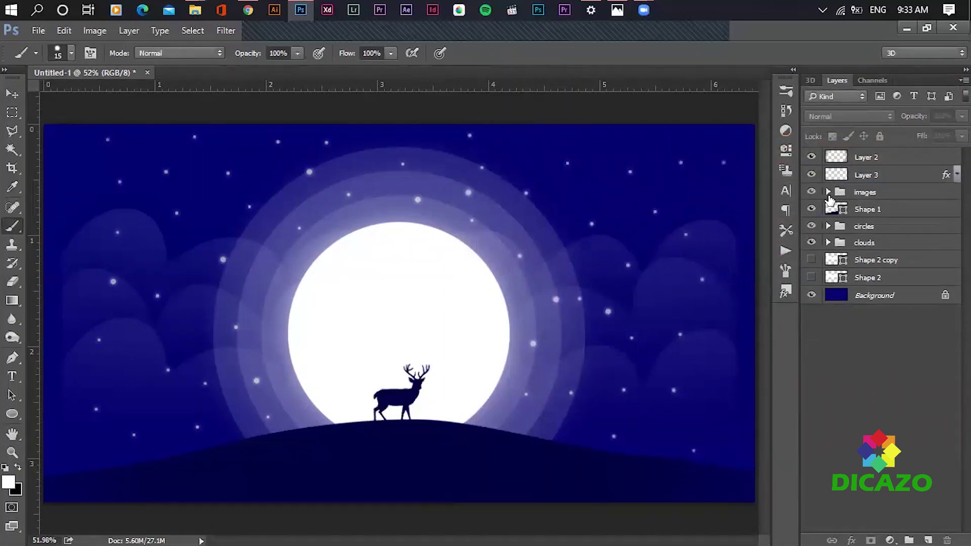
click(828, 193)
click(957, 209)
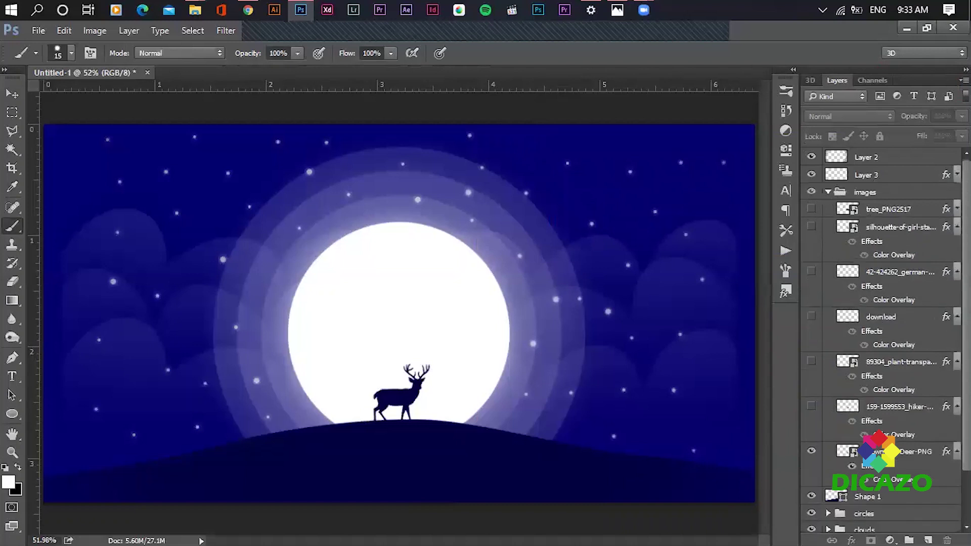
click(958, 227)
click(957, 244)
click(957, 263)
click(954, 281)
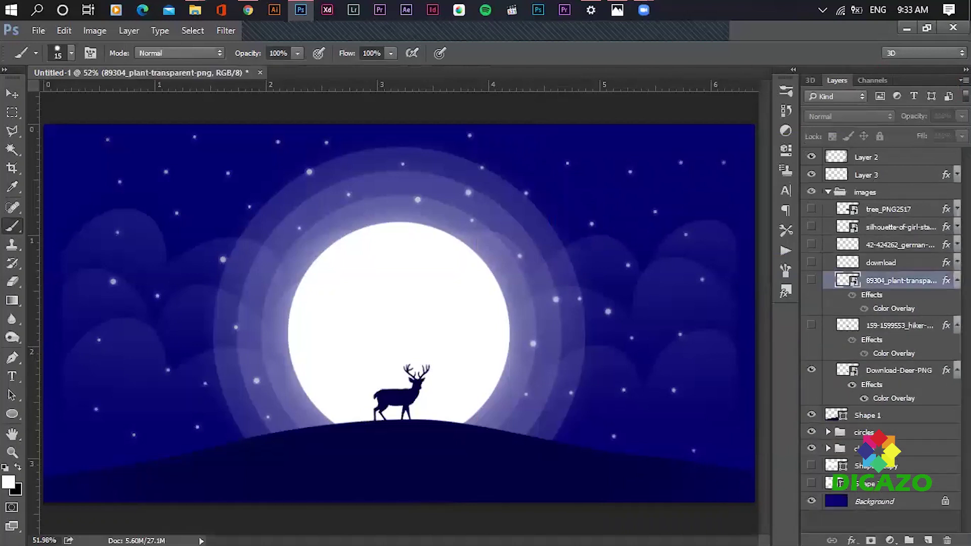
click(957, 325)
click(957, 281)
click(957, 316)
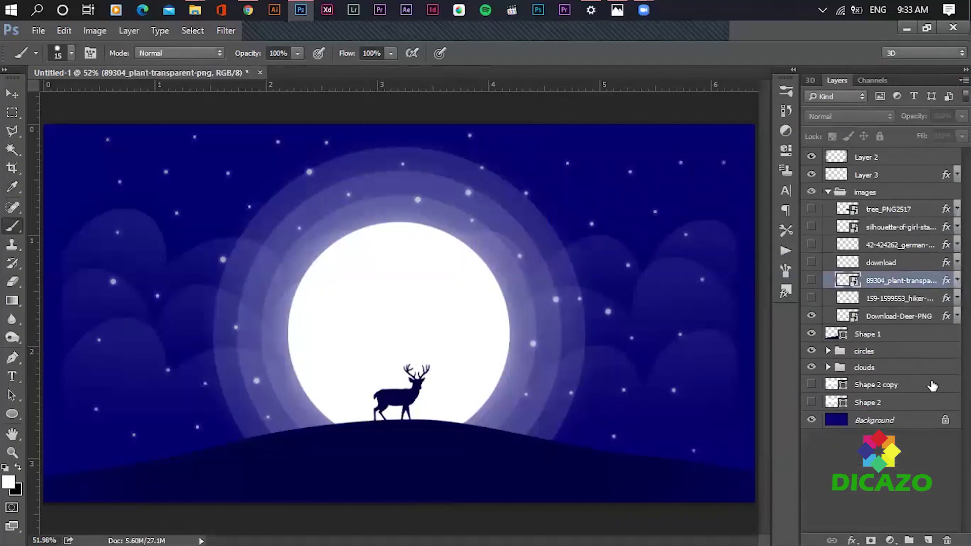
click(902, 471)
Hide the deer and preview the hiker, plant and rabbit silhouettes on the hilltop one at a time.
click(889, 319)
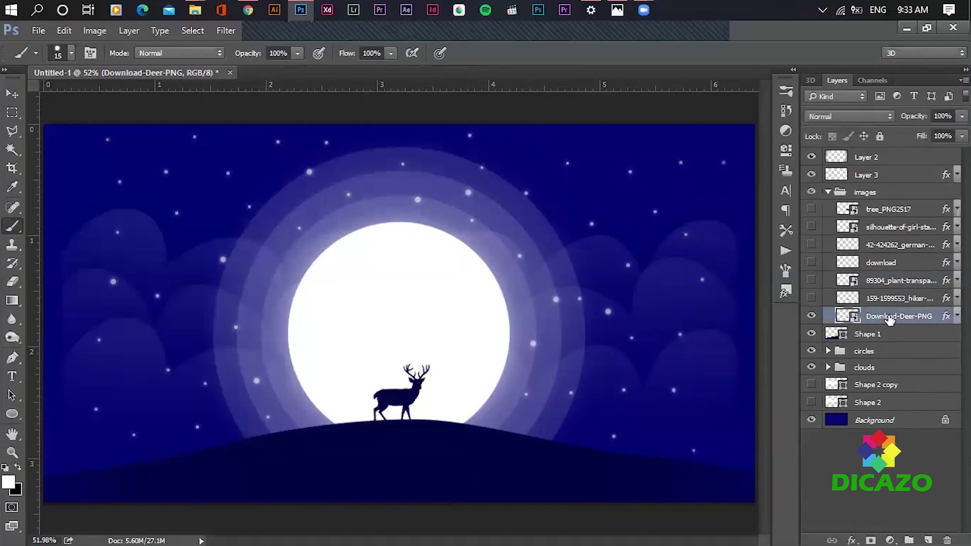
click(812, 316)
click(812, 298)
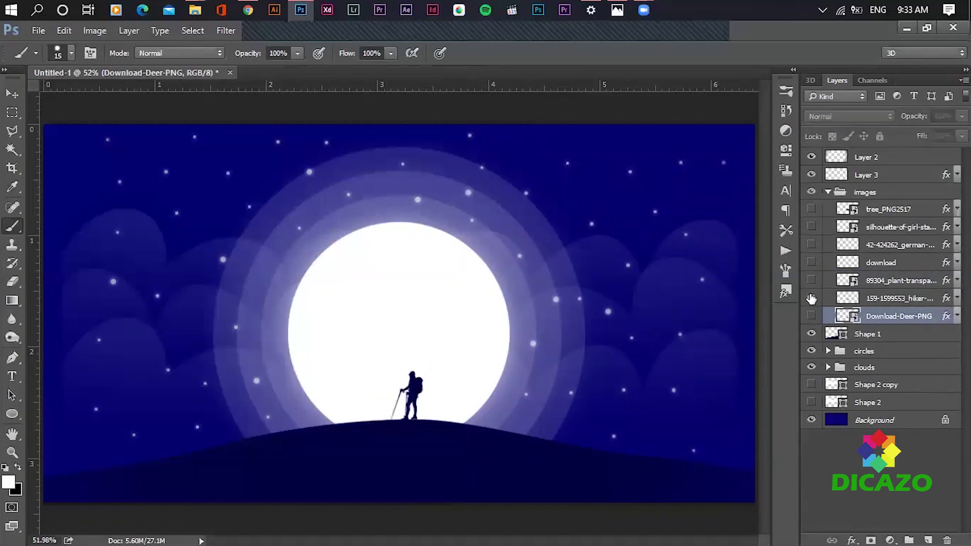
click(811, 299)
click(811, 280)
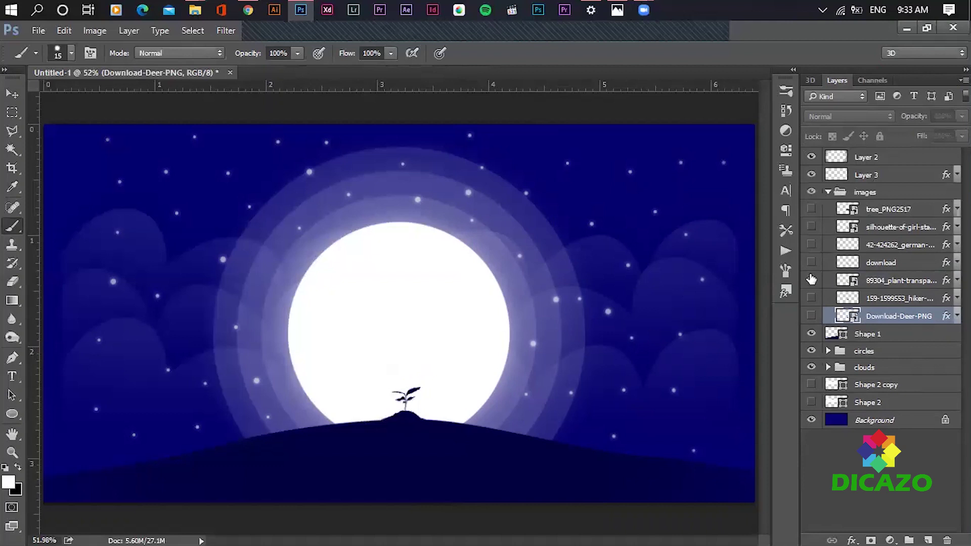
click(811, 280)
click(811, 262)
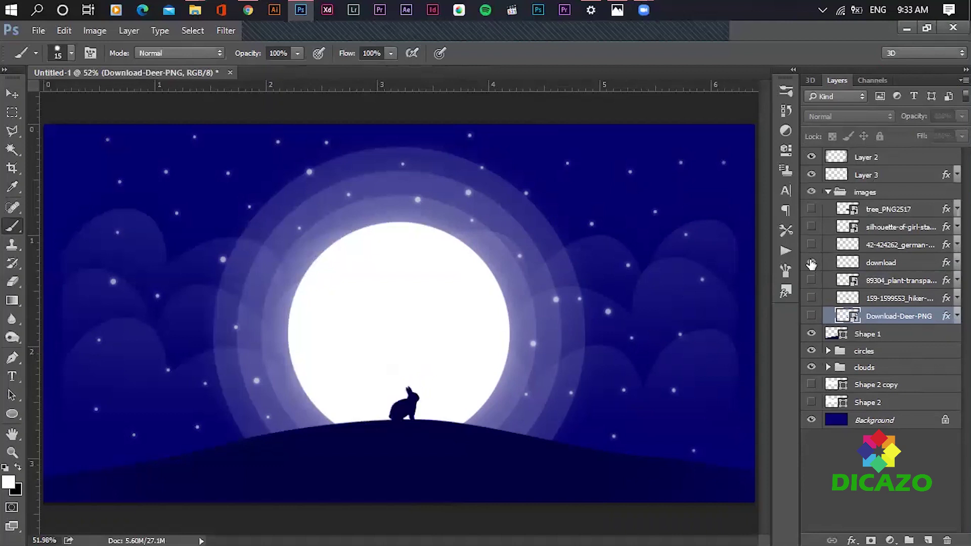
click(812, 262)
Preview the dog and girl silhouettes together, hide both and show the tree on the hilltop.
click(812, 245)
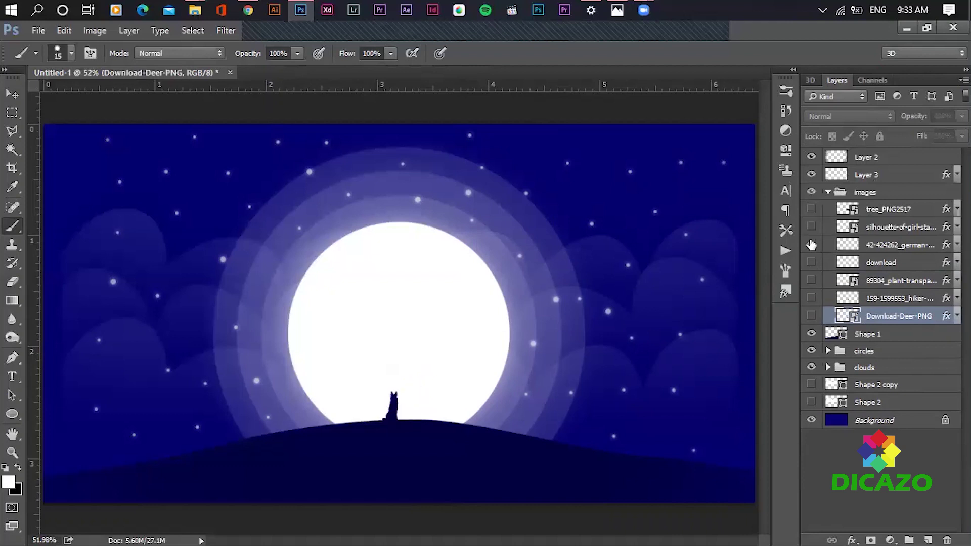
click(812, 227)
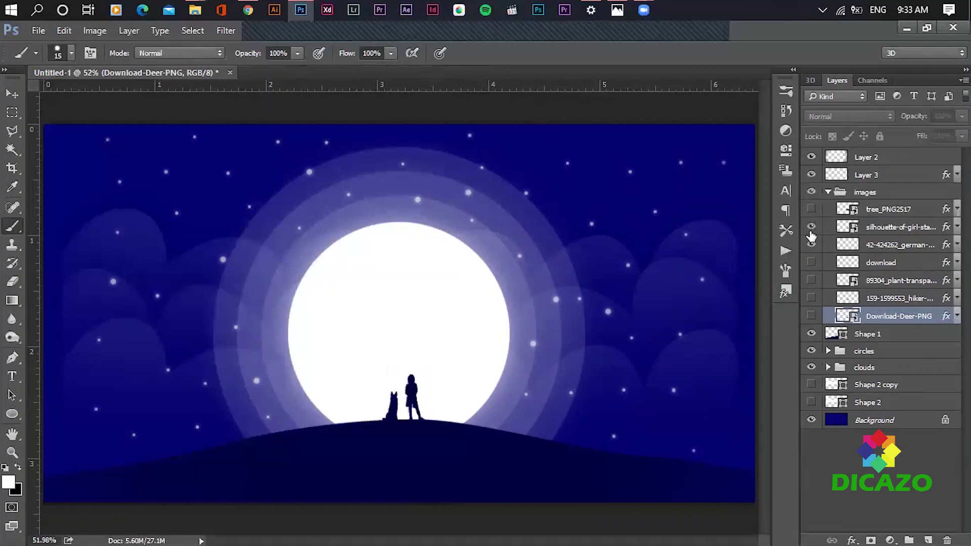
drag(812, 236, 809, 253)
click(812, 209)
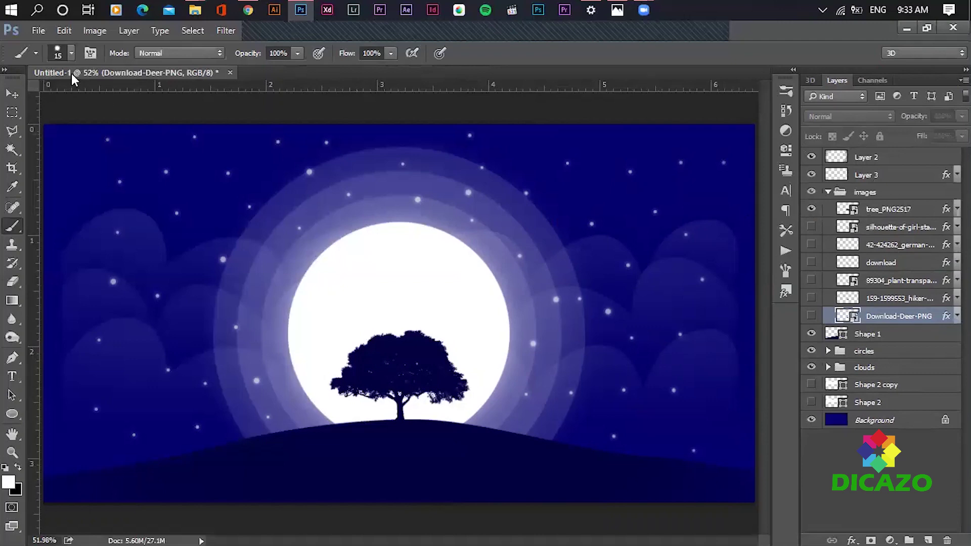
Start saving the finished night landscape document.
click(40, 32)
click(77, 184)
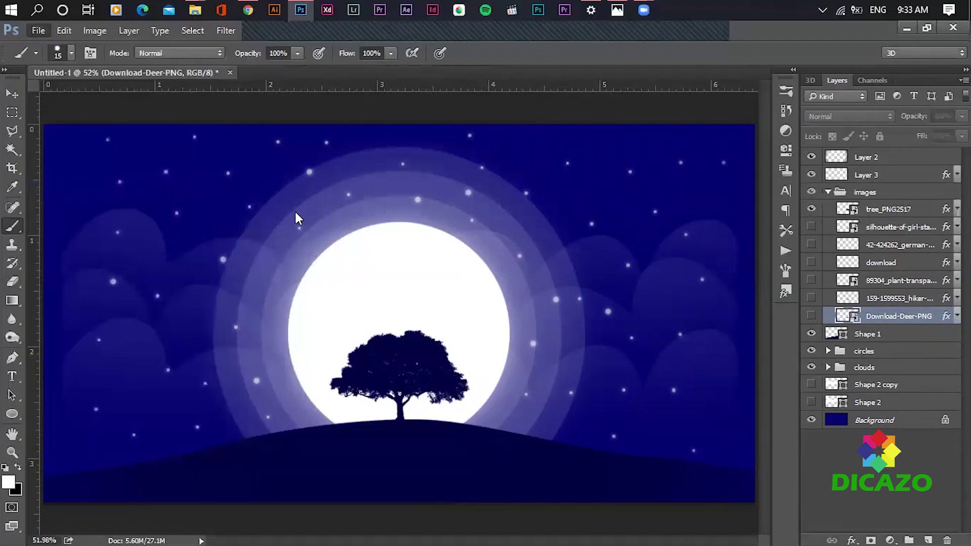